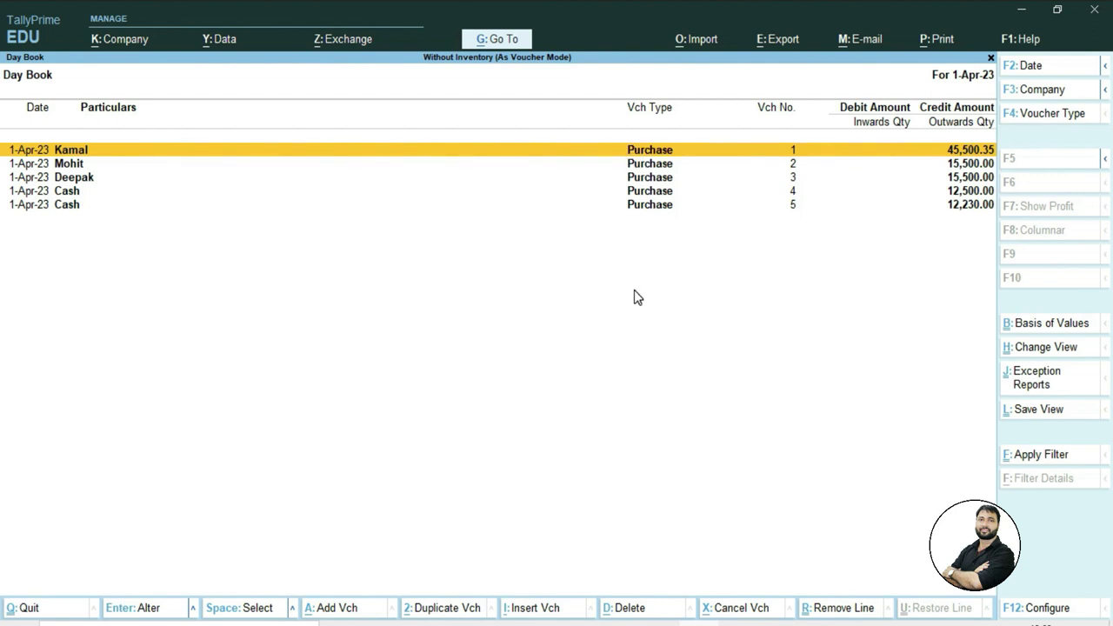
Show the Day Book in detailed form, review purchase voucher 1 and return to the Gateway of Tally.
key("alt+F1")
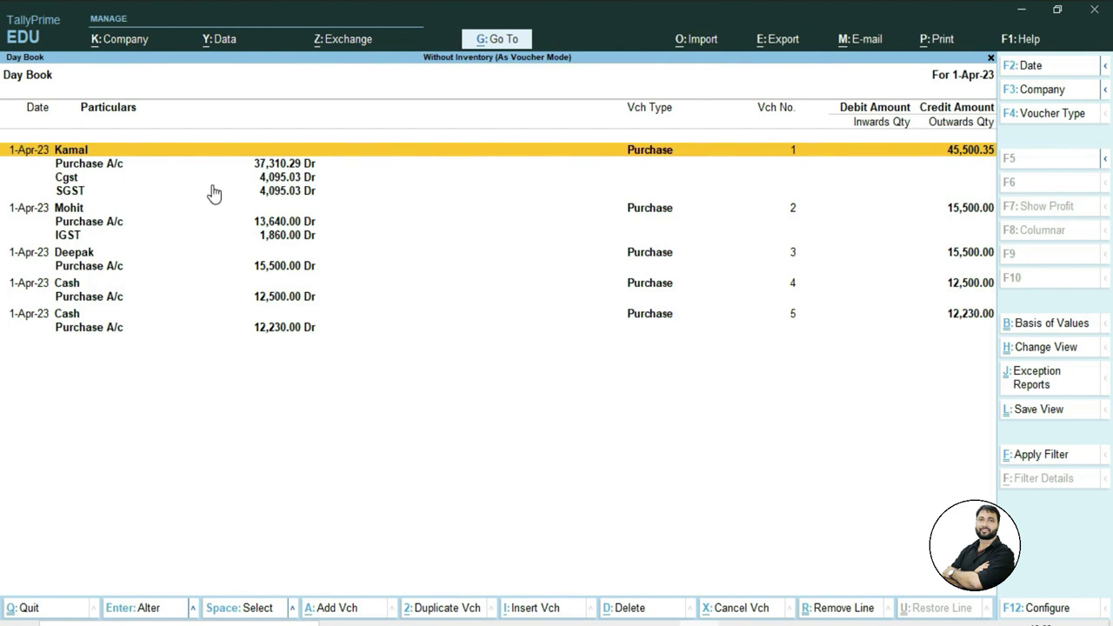
double_click(259, 172)
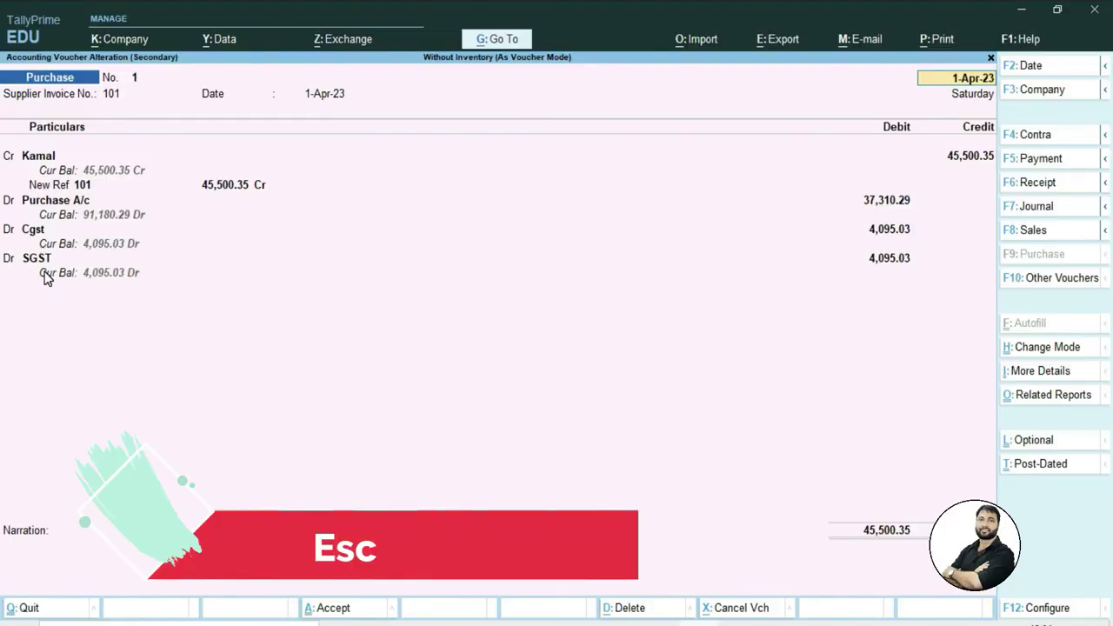
key("Escape")
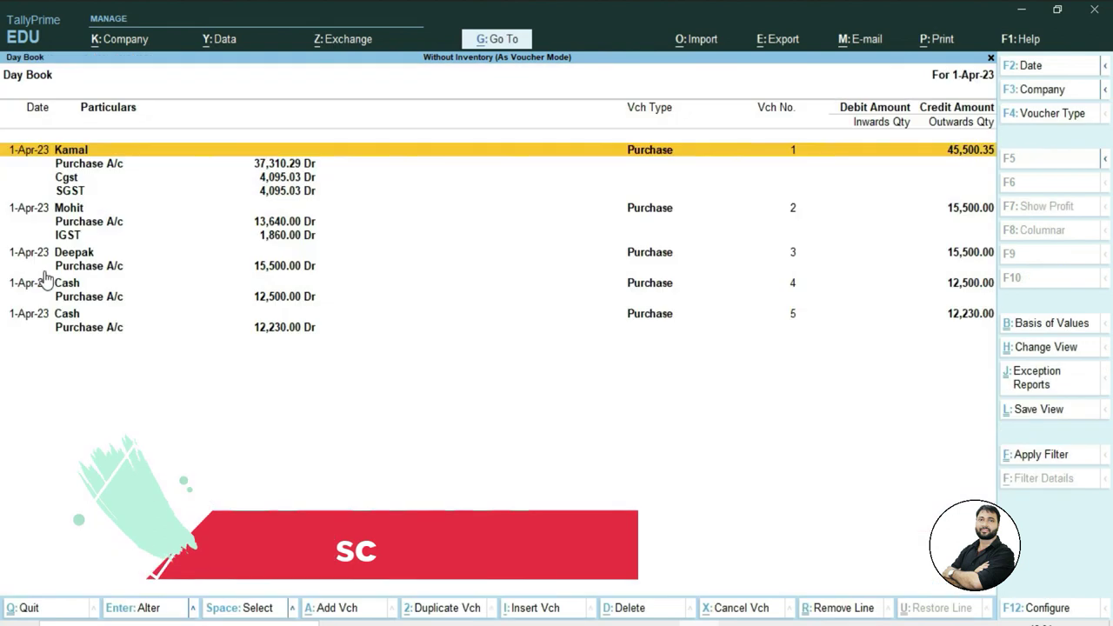
key("Escape")
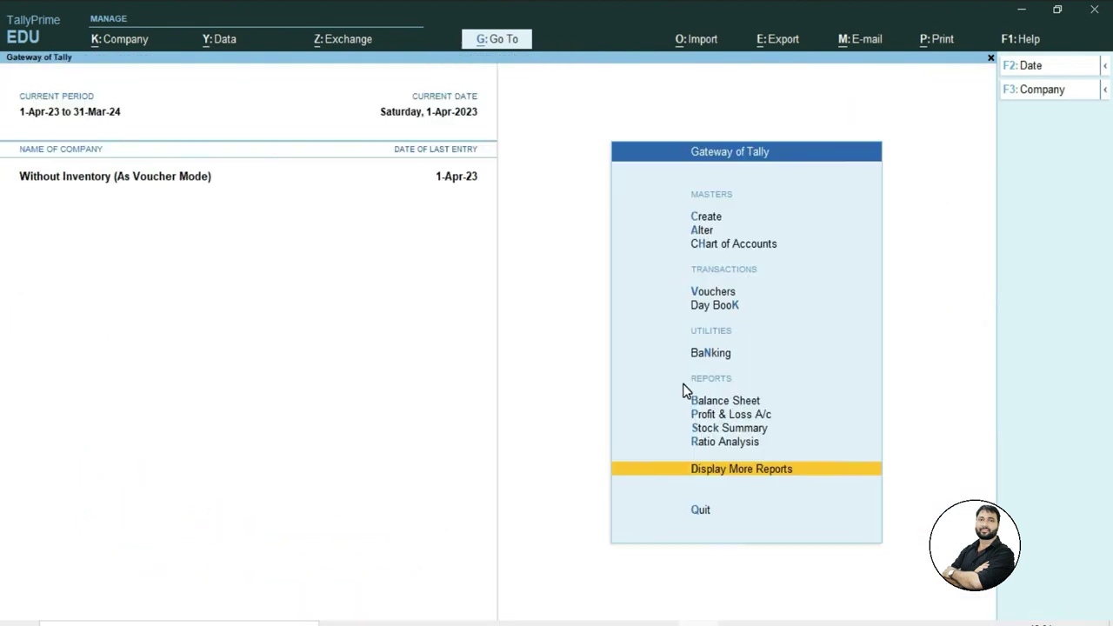
Start a new sales voucher and set its voucher mode to As Voucher.
left_click(727, 294)
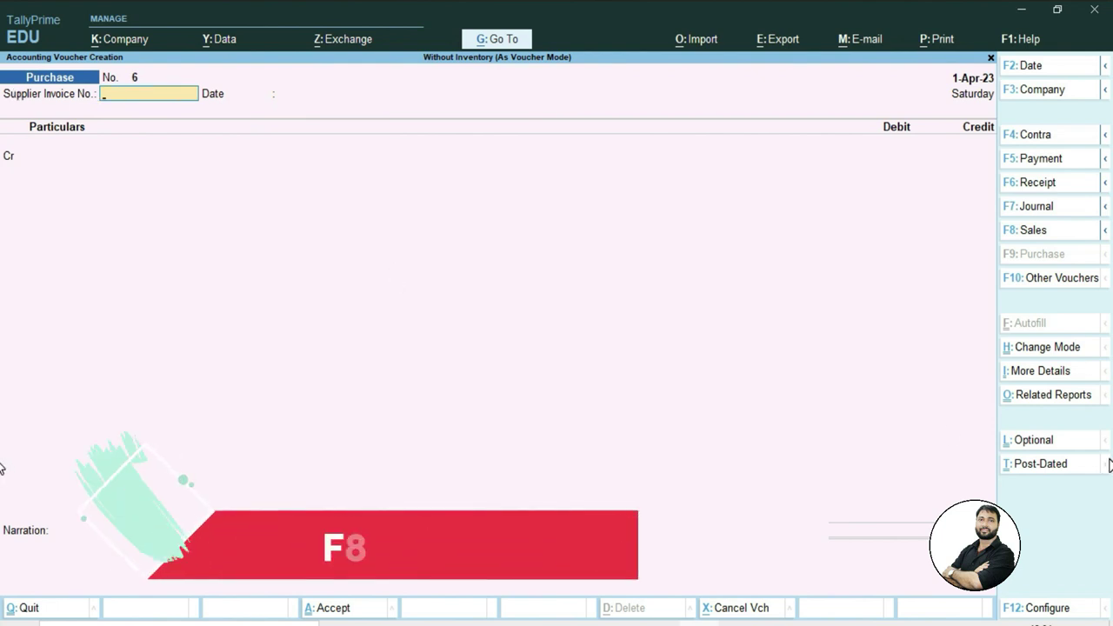
key("F8")
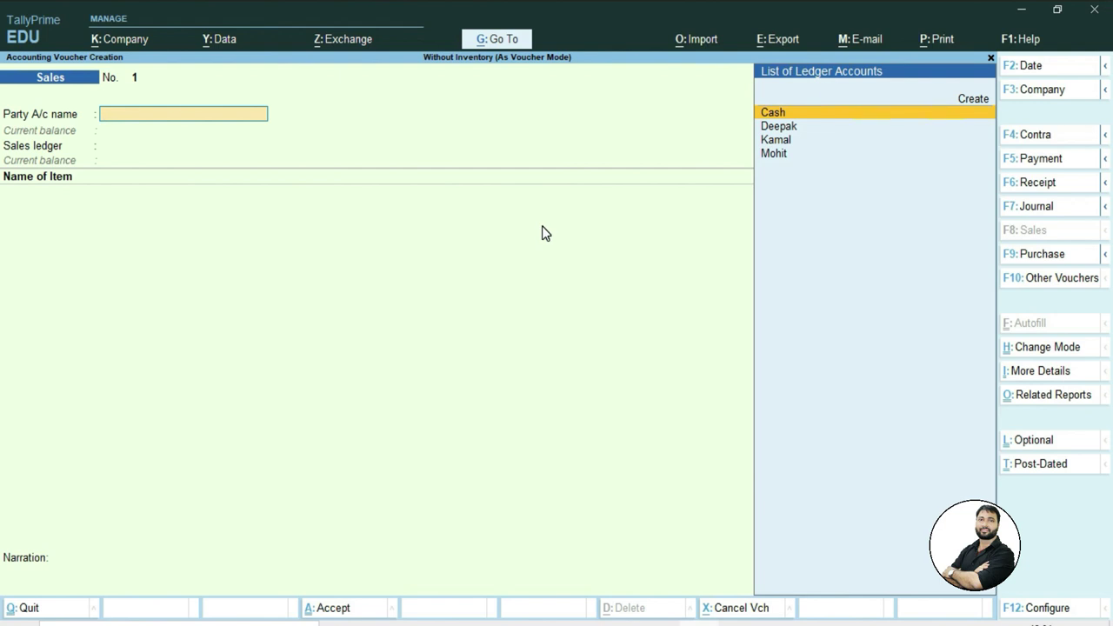
key("ctrl+h")
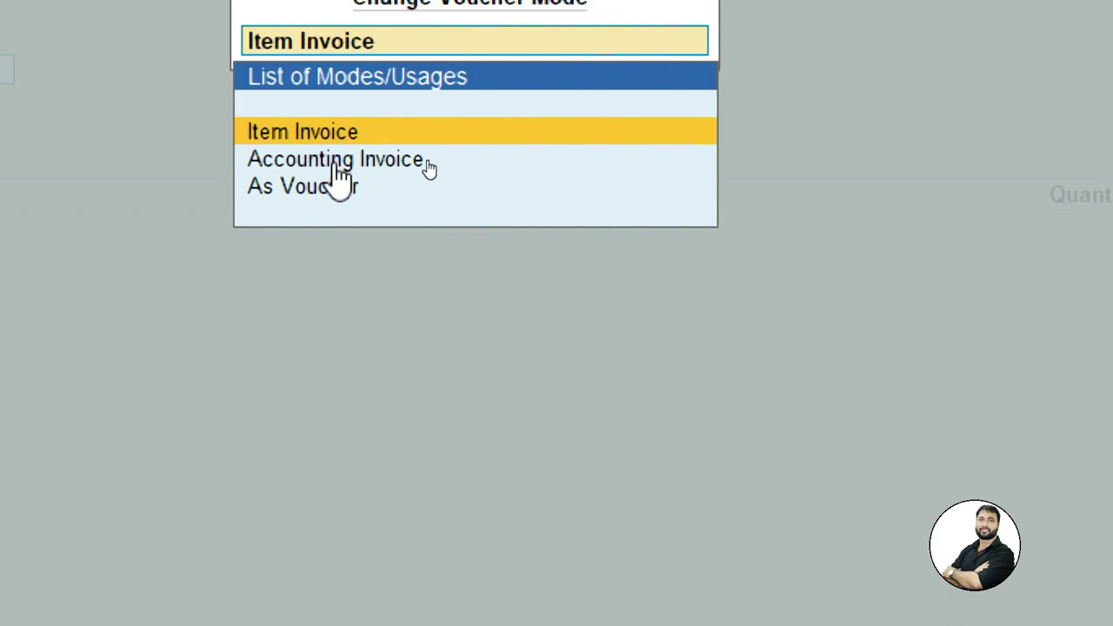
left_click(324, 194)
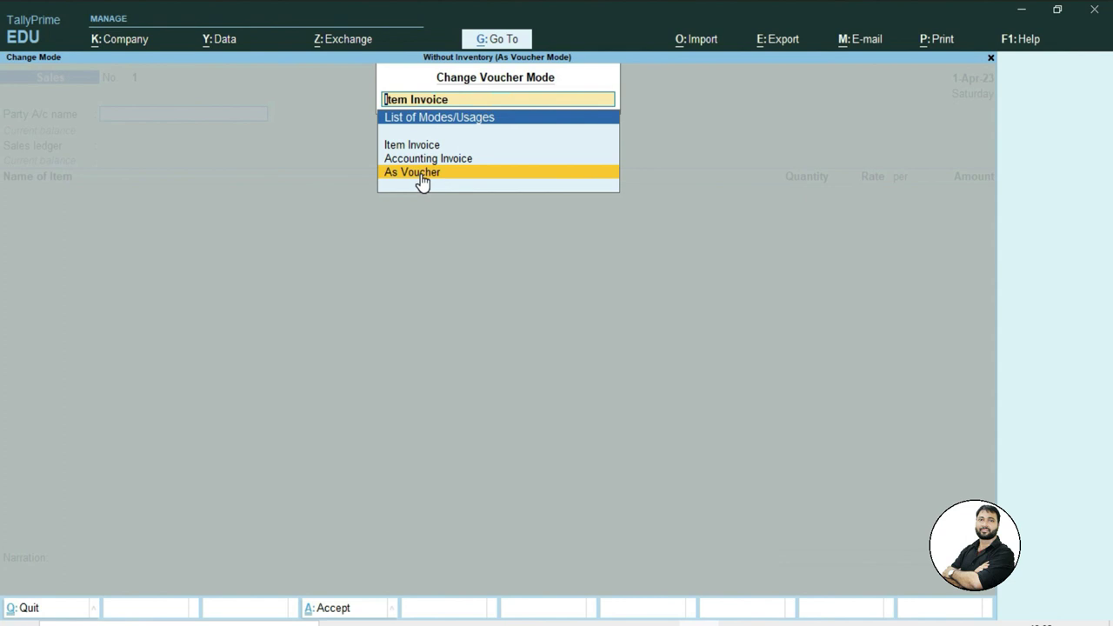
left_click(422, 180)
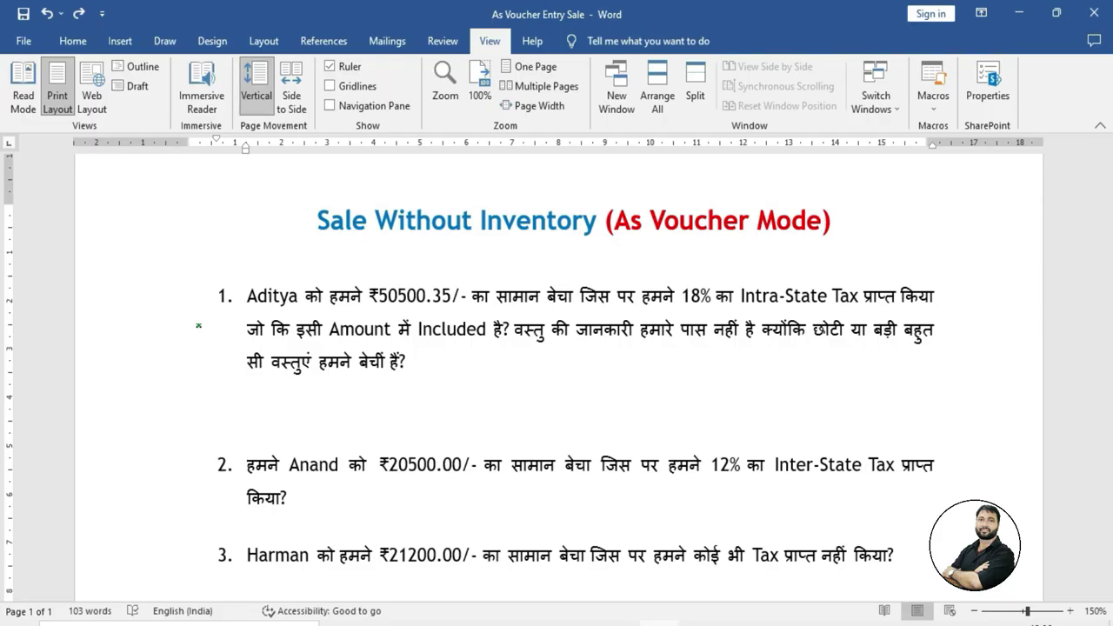
Review question 1 in the As Voucher Entry Sale Word document, marking its customer, amount and tax terms, and switch back to TallyPrime.
mouse_move(195, 304)
left_mouse_down()
mouse_move(259, 275)
mouse_move(296, 309)
mouse_move(438, 311)
left_mouse_up()
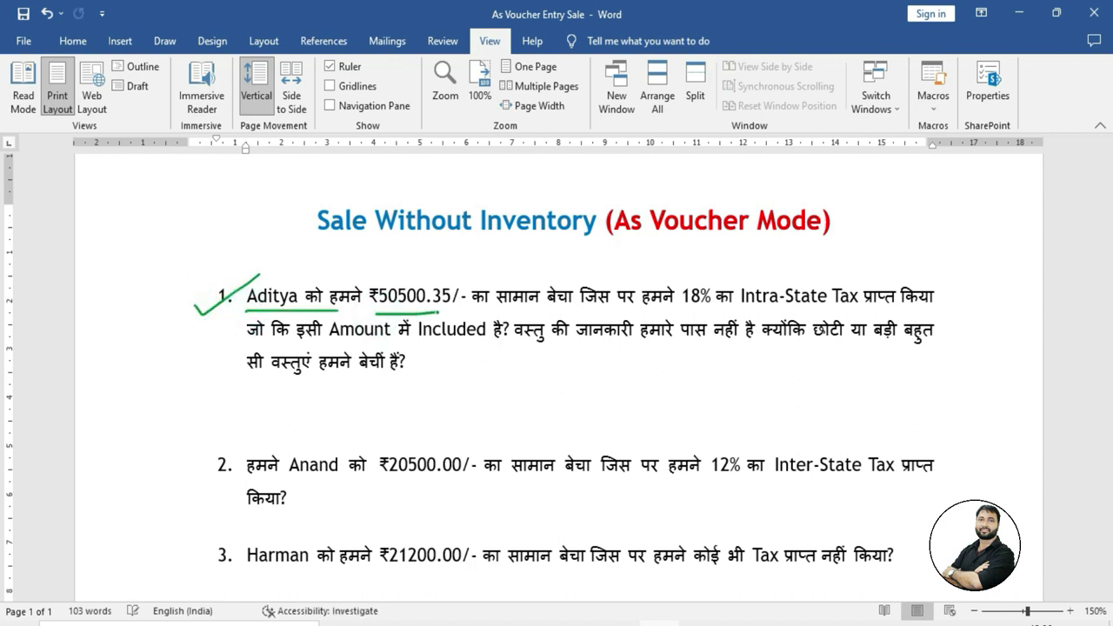
left_click_drag(513, 315, 577, 313)
left_click_drag(672, 313, 852, 313)
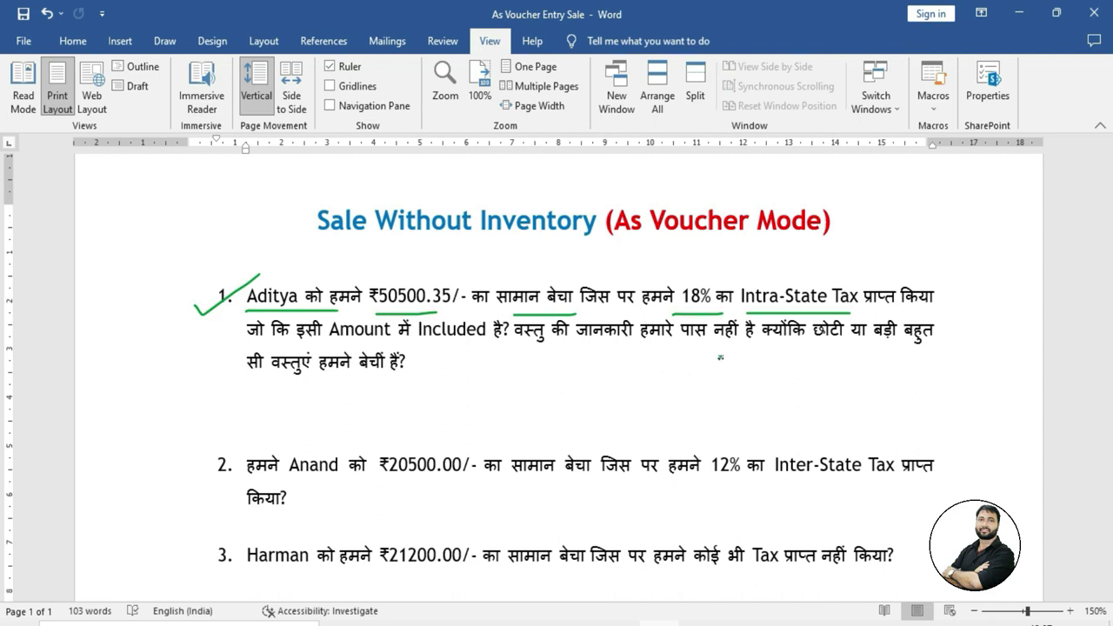
left_click_drag(768, 285, 782, 265)
left_click_drag(375, 282, 387, 264)
left_click_drag(325, 345, 937, 352)
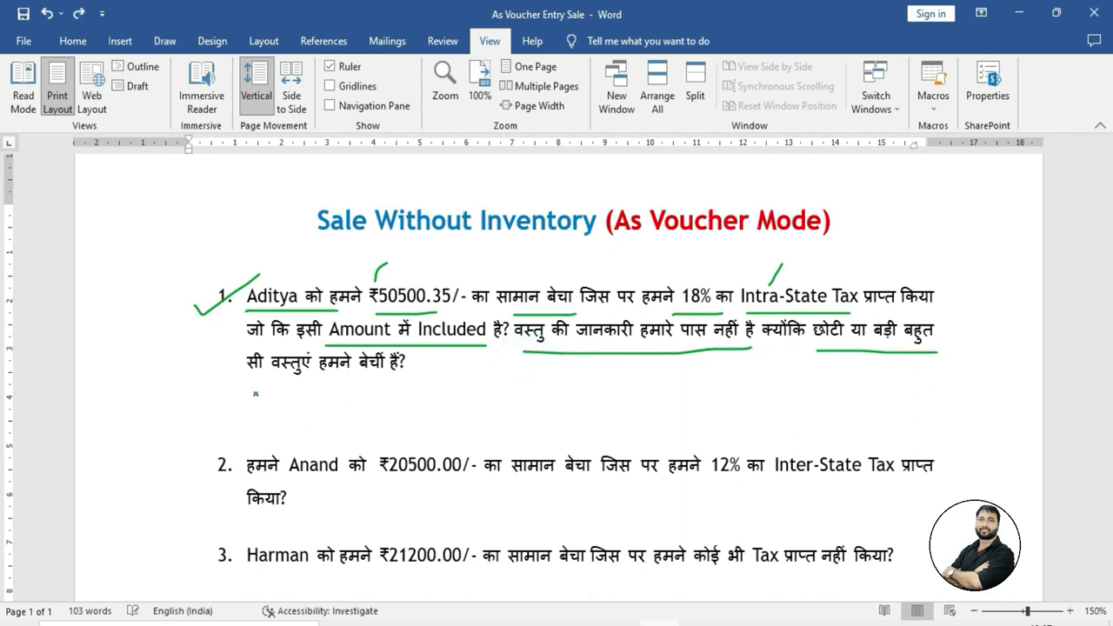
left_click_drag(226, 381, 415, 383)
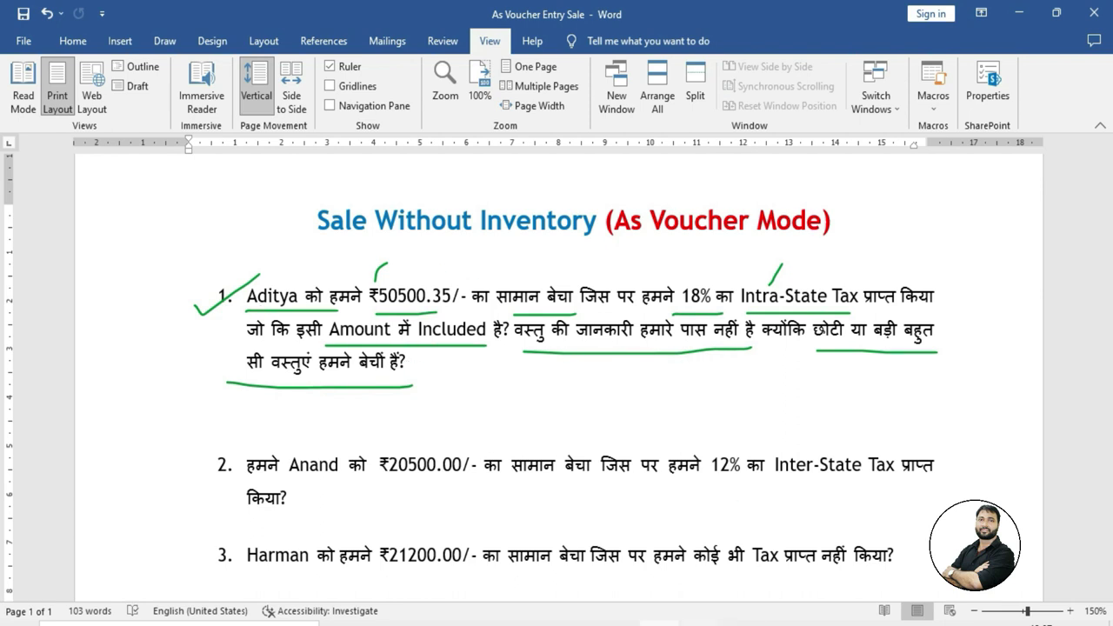
key("alt+Tab")
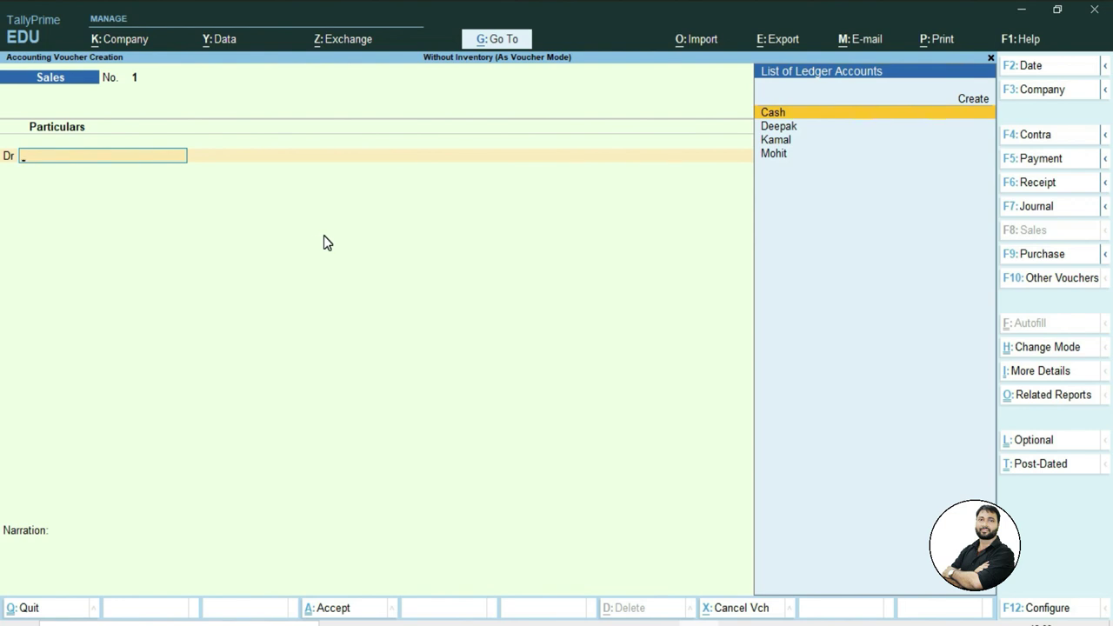
Create a party ledger from the sales voucher with the question 1 customer's name, placed under Sundry Debtors.
key("alt+c")
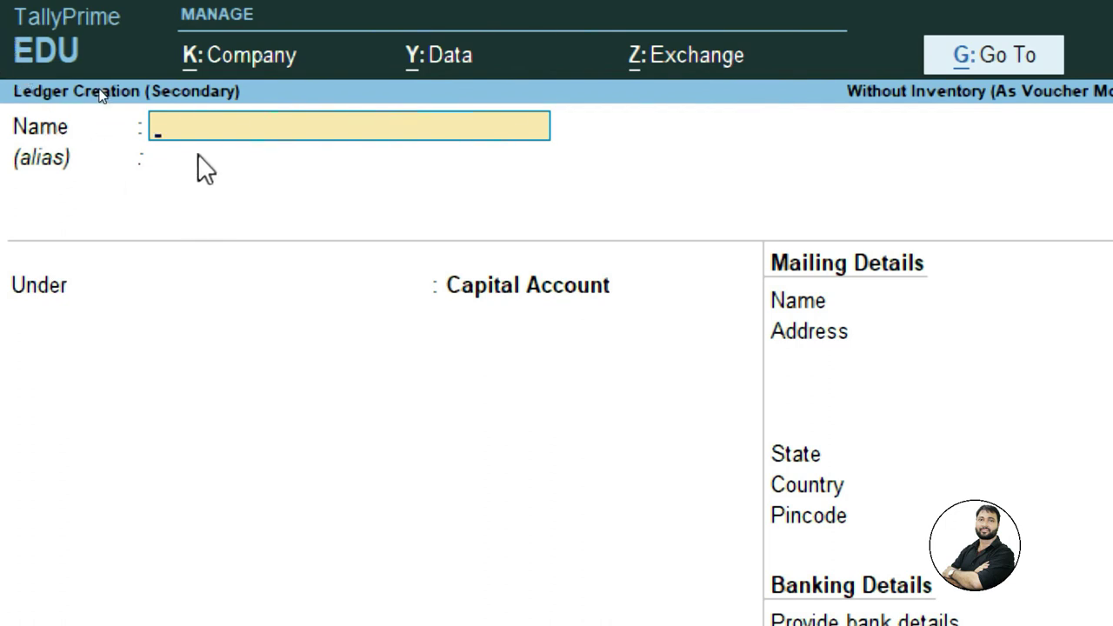
type("Aditya")
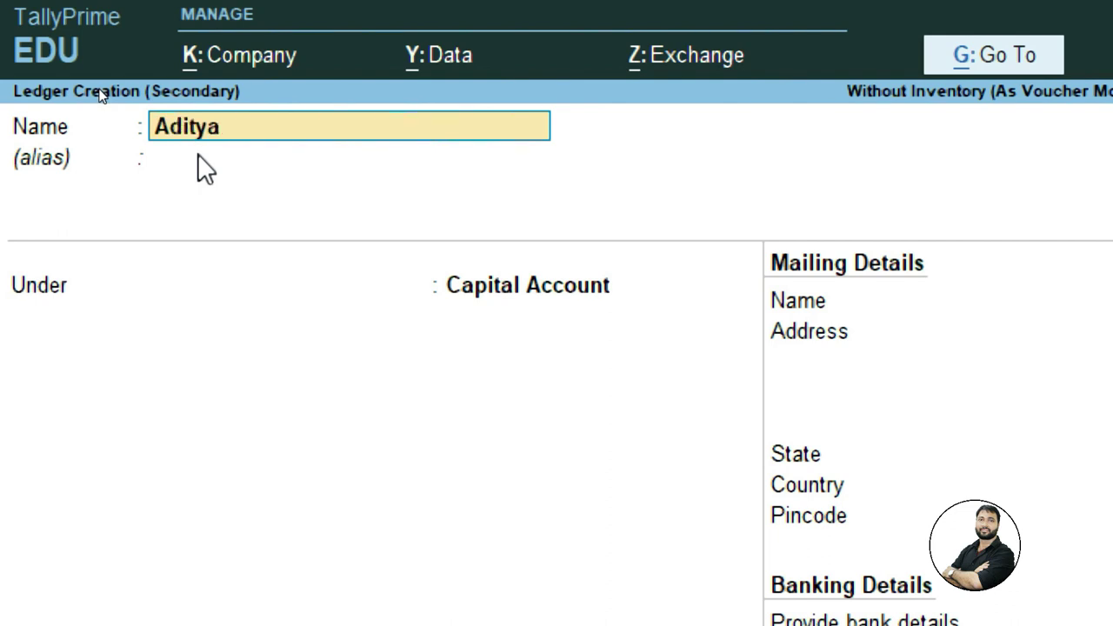
key("Return")
key("Return")
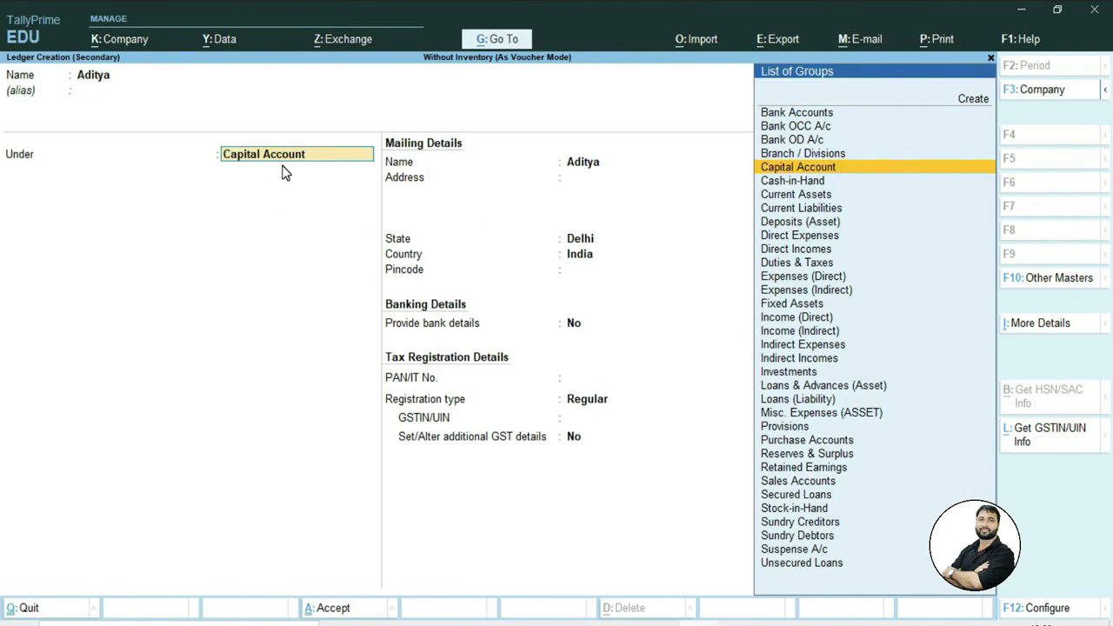
type("S")
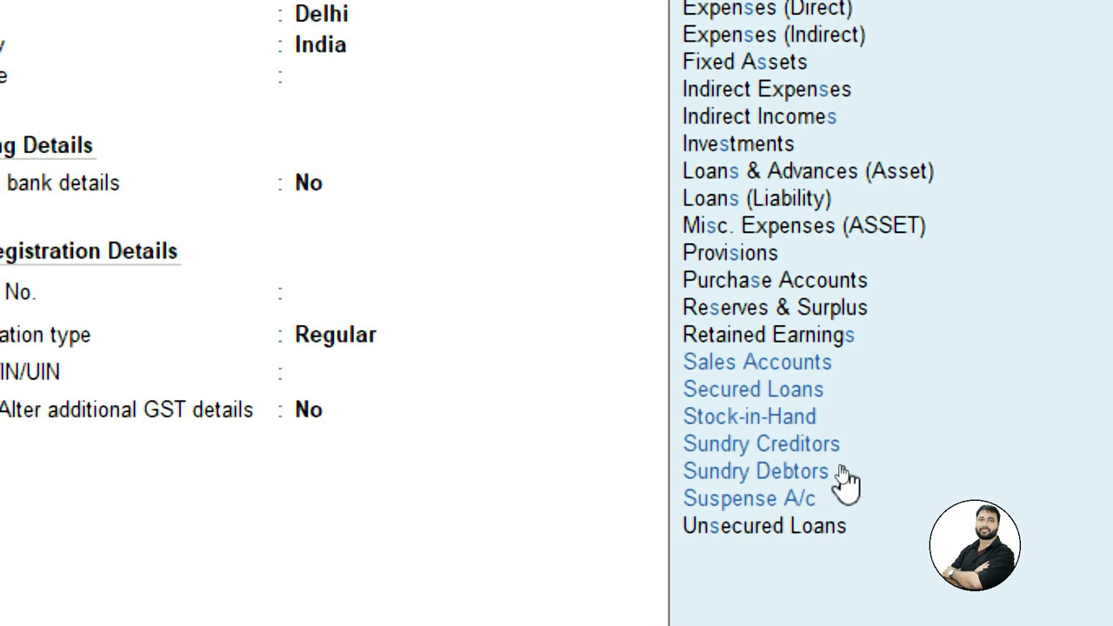
left_click(827, 468)
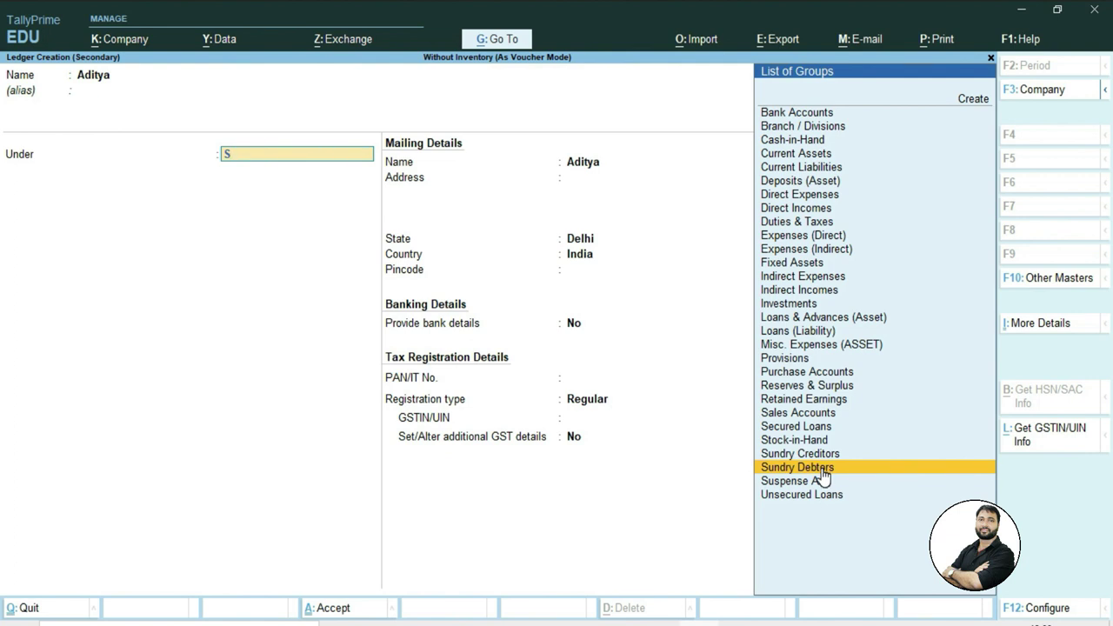
left_click(822, 476)
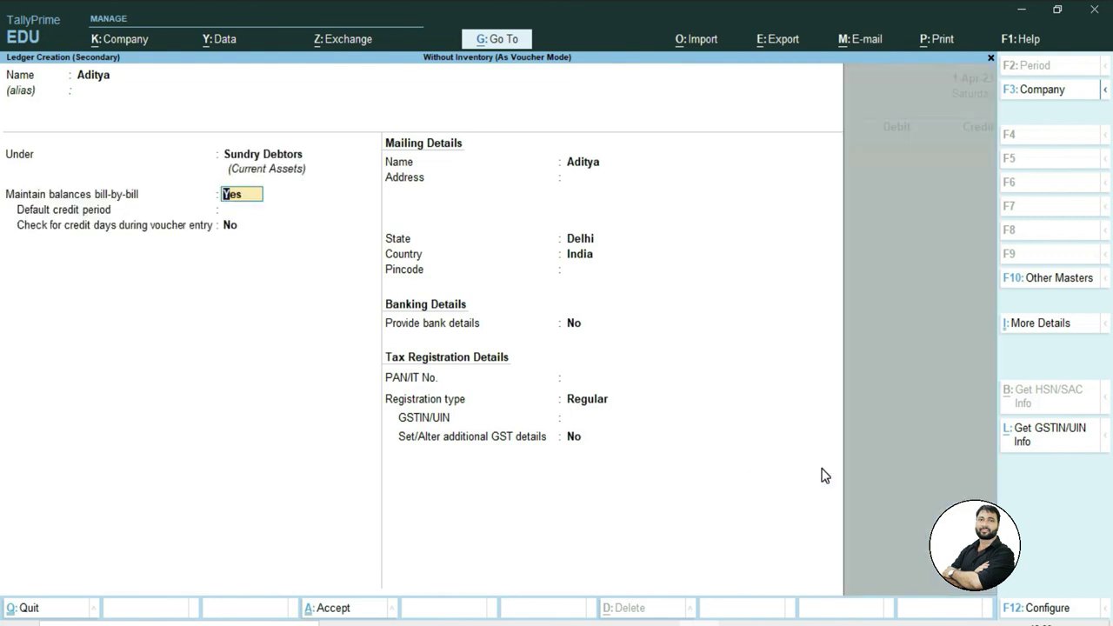
Keep bill-by-bill balances, state Delhi, country India, no bank details and Regular registration for the party ledger, and enter its GSTIN.
key("Return")
key("Return")
key("Return")
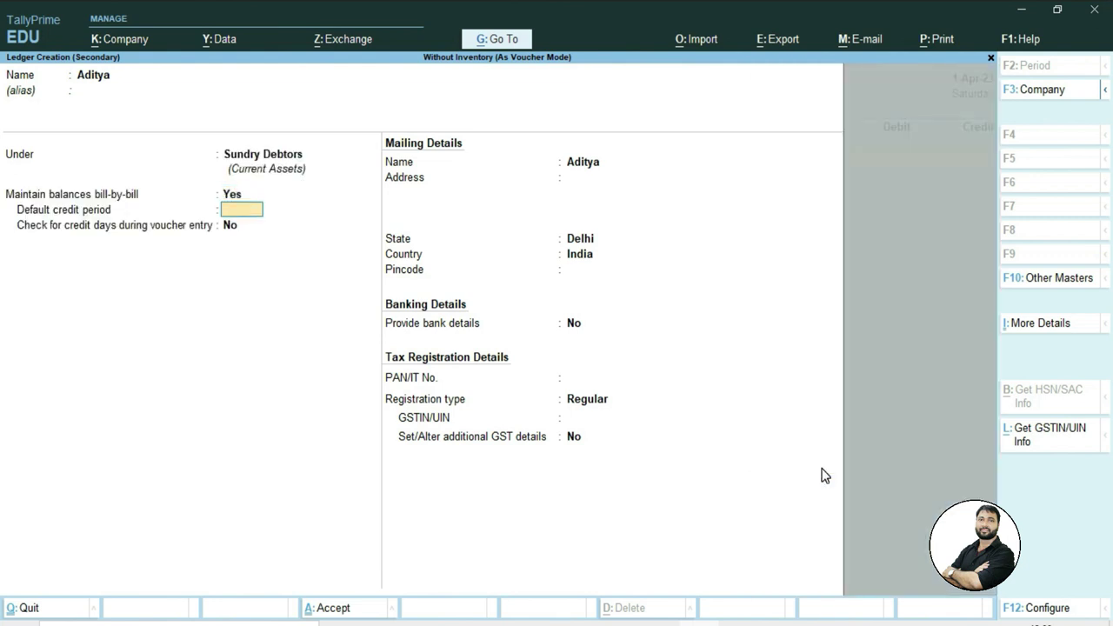
key("Return")
key("Return")
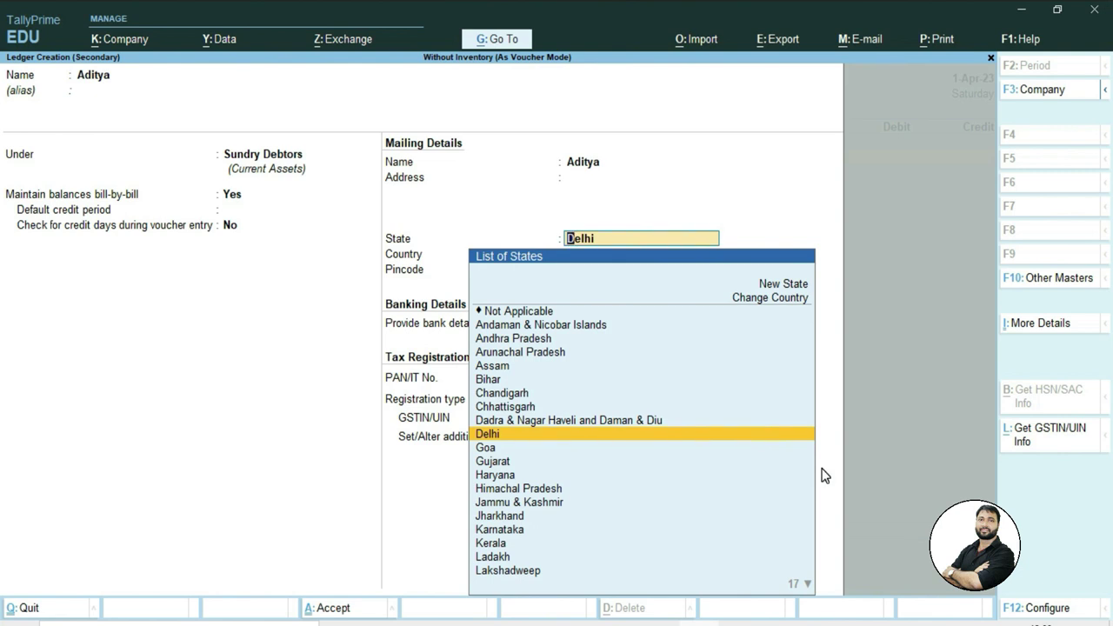
key("Return")
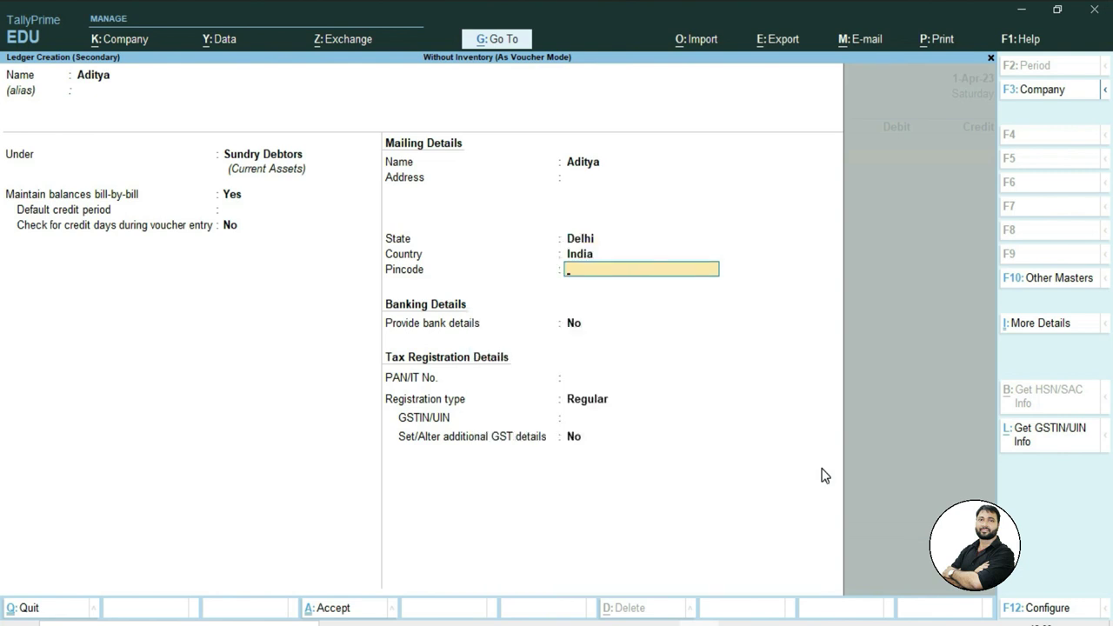
key("Return")
key("Return")
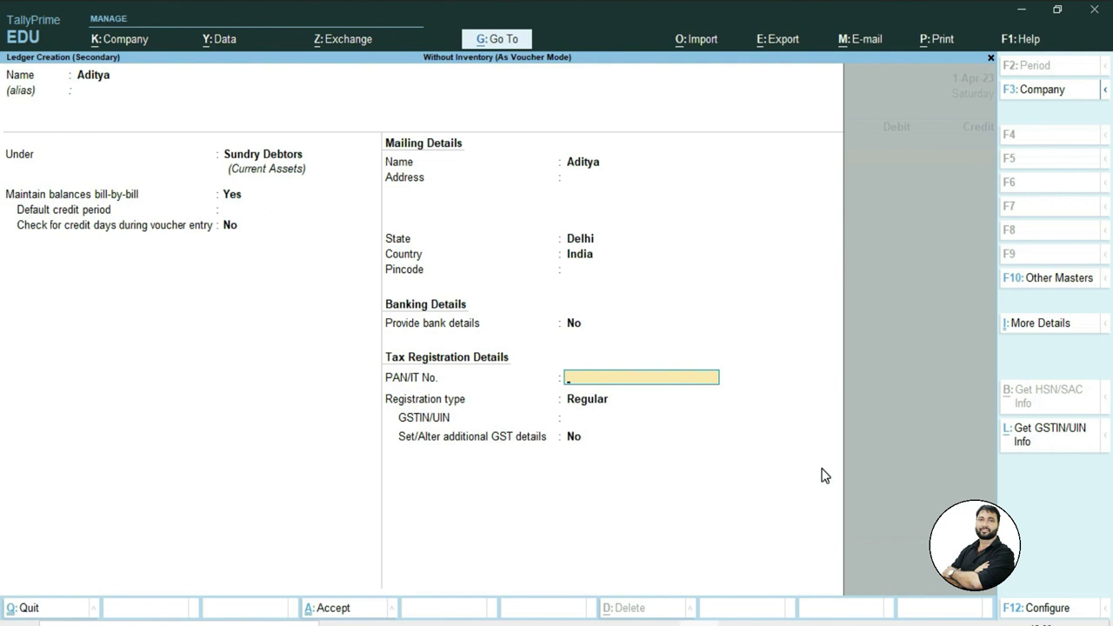
key("Return")
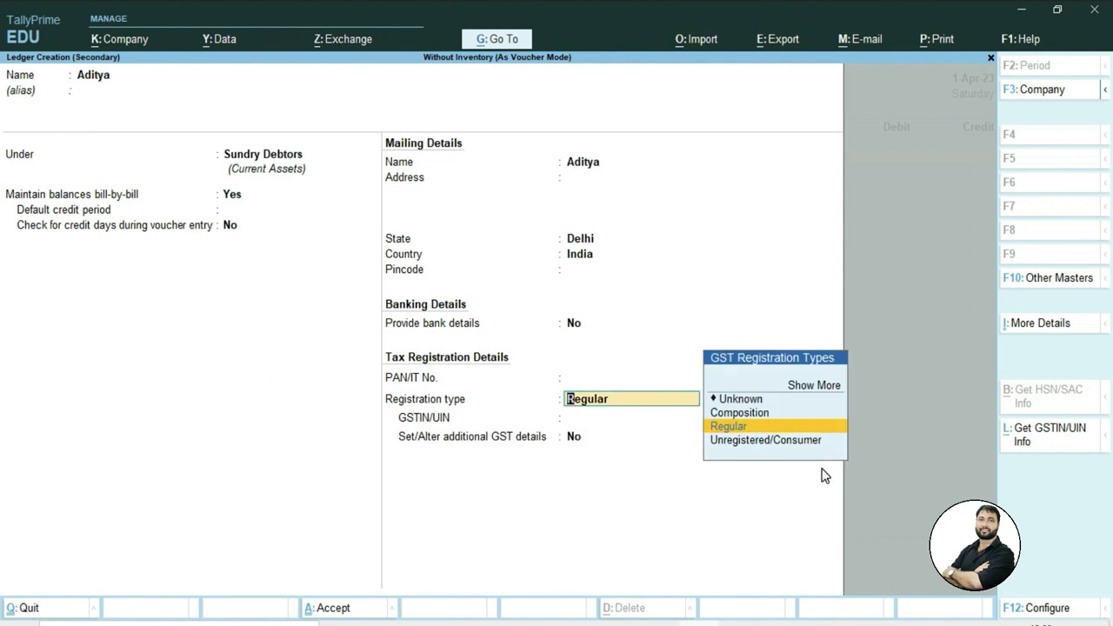
key("Return")
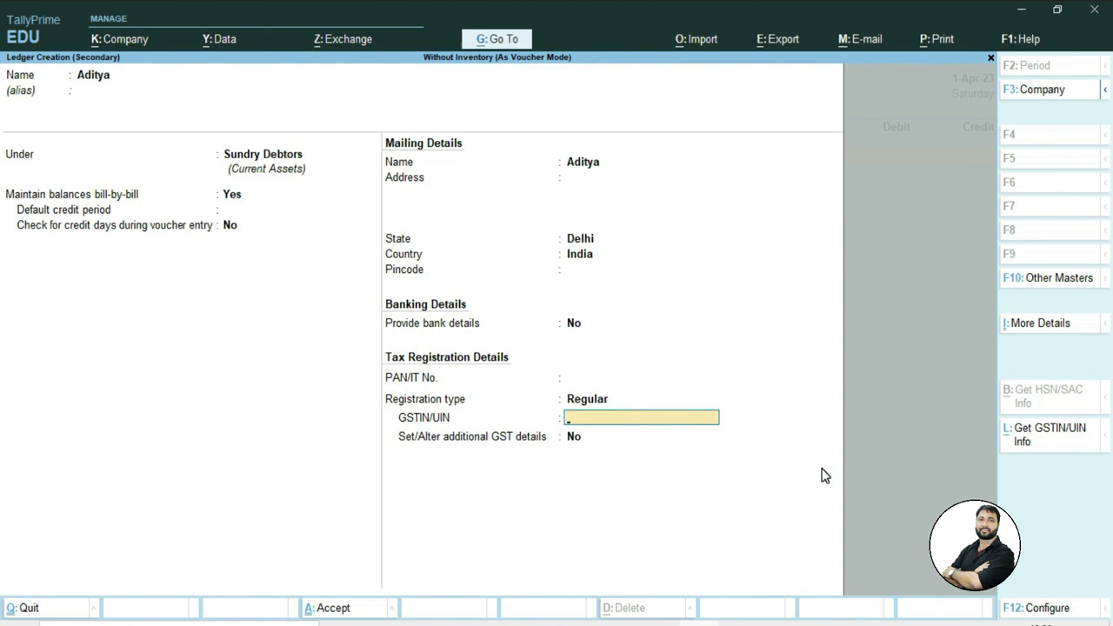
key("ctrl+alt+v")
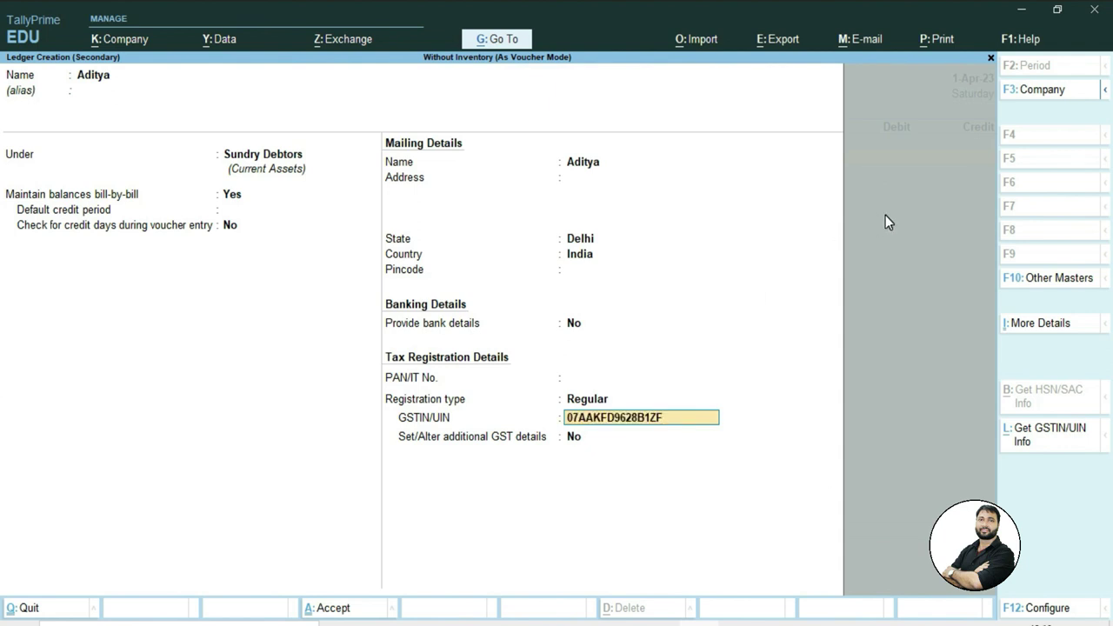
key("Return")
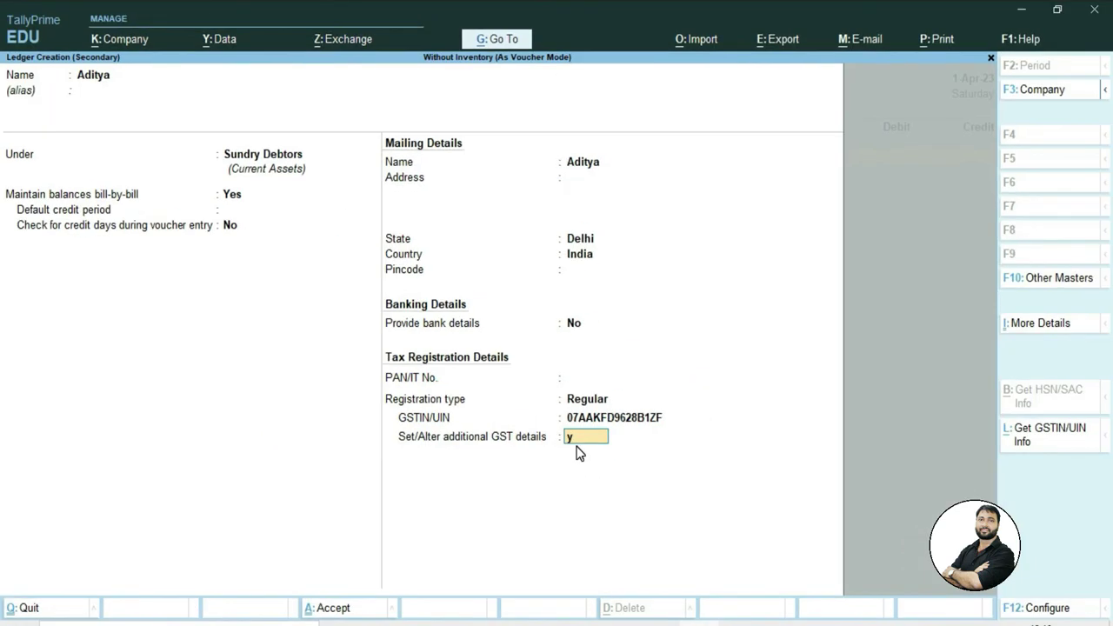
Add GST details with place of supply Delhi, mark the party as a transporter with its GSTIN as Transporter ID, and save the ledger.
key("Return")
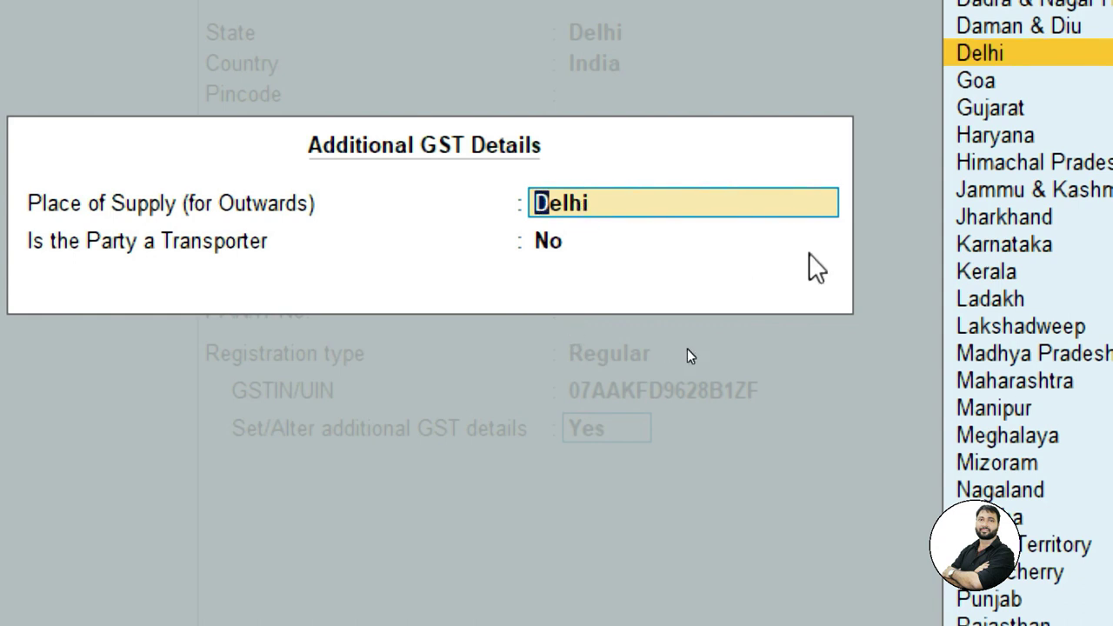
key("Return")
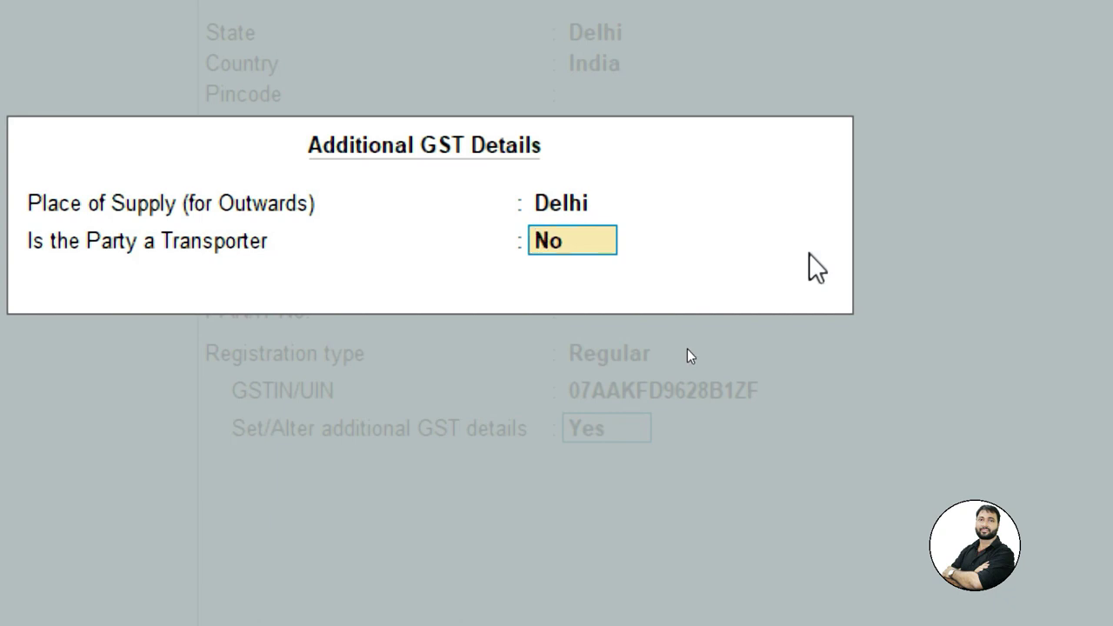
type("y")
key("Return")
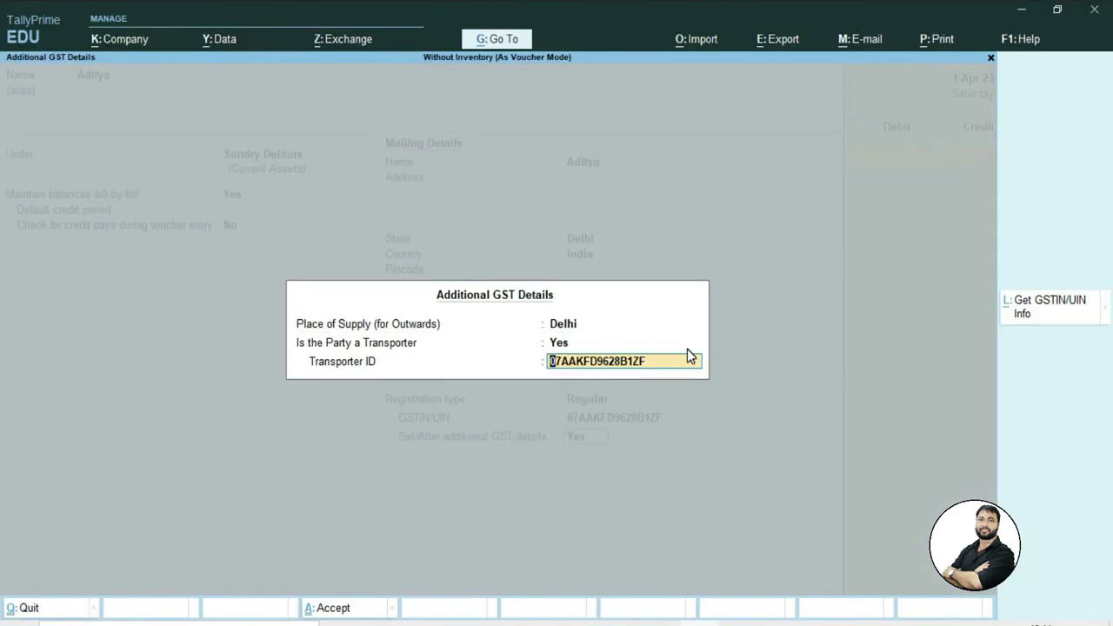
key("Return")
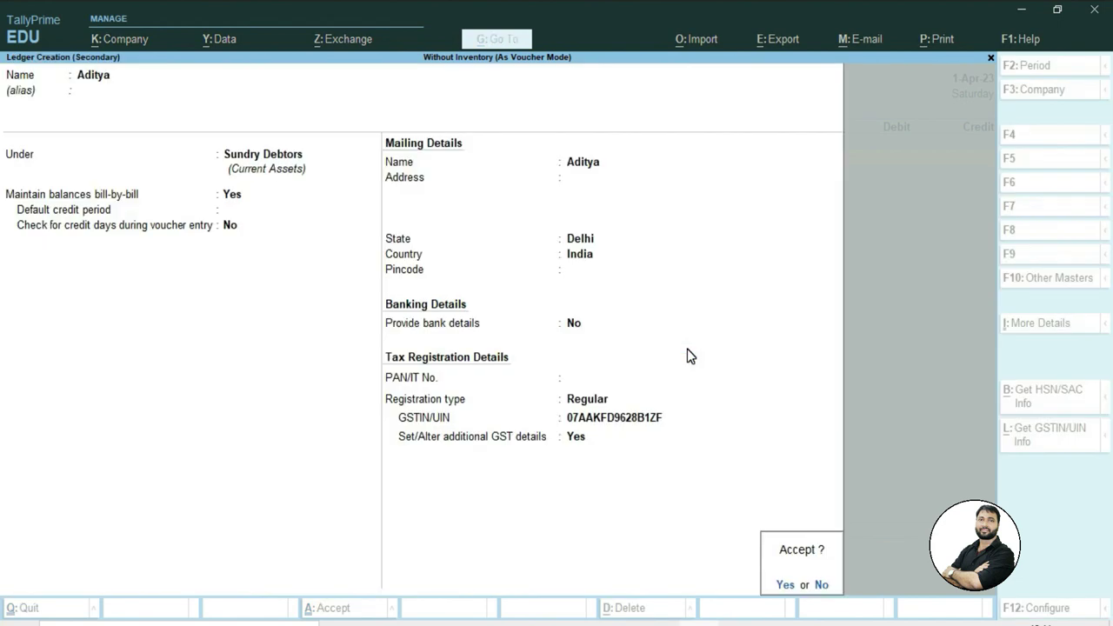
key("Return")
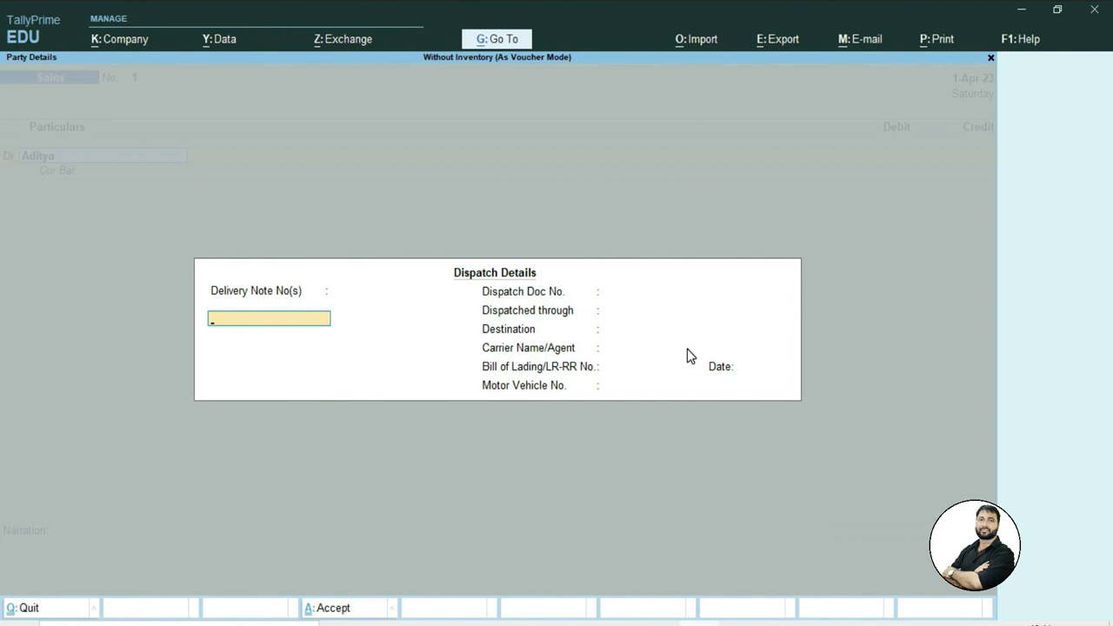
Enter delivery note number 1 dated 1-Apr-23 in the dispatch details, with no further delivery notes.
type("1")
key("Return")
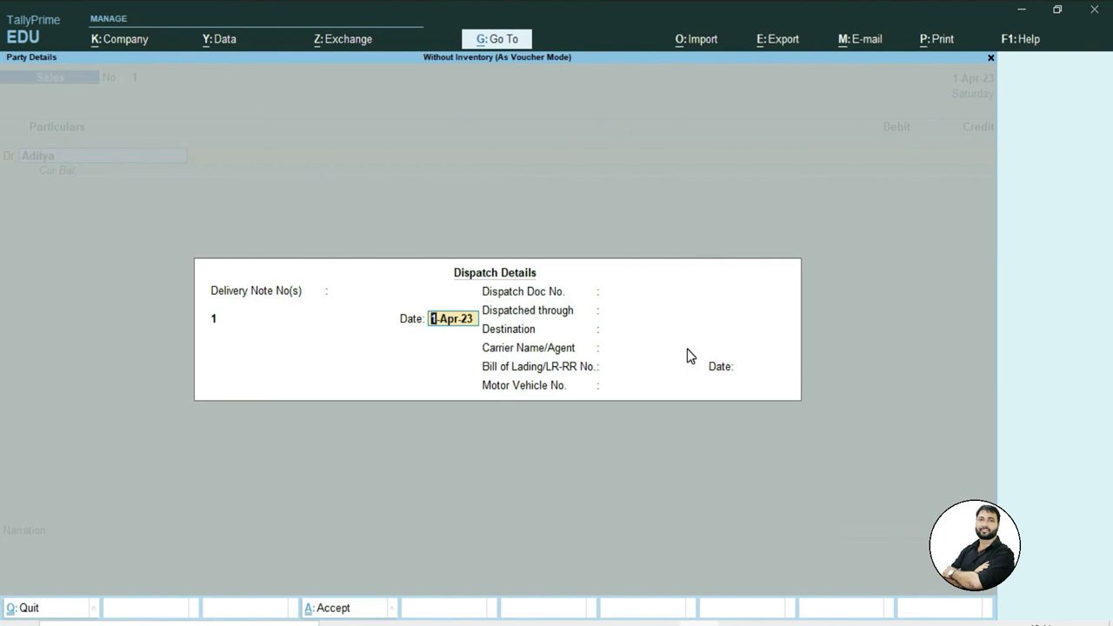
key("Return")
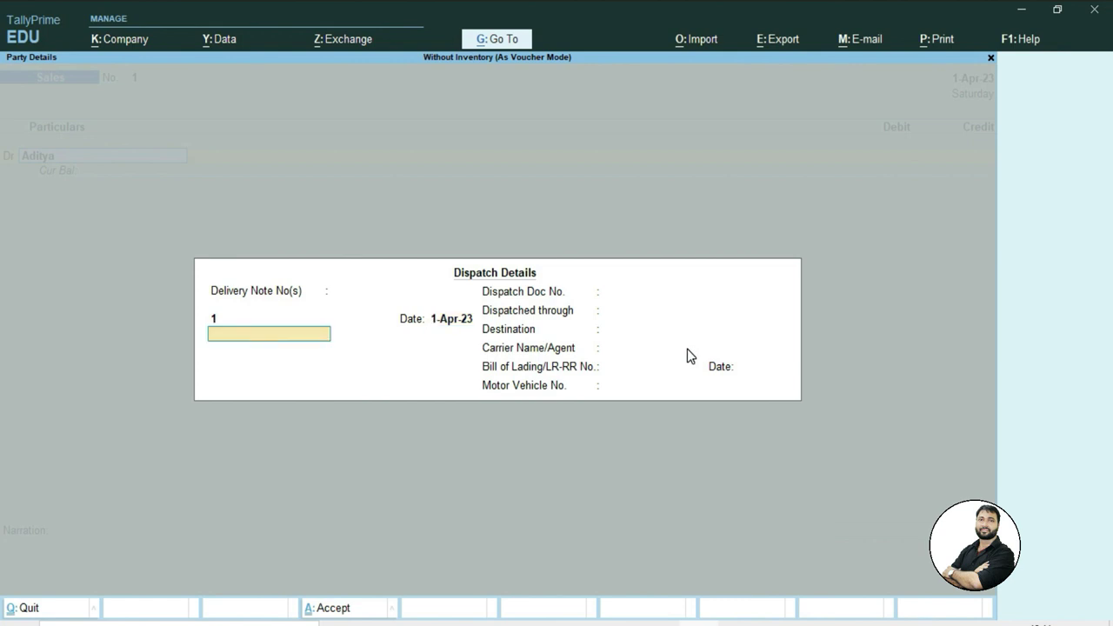
key("Return")
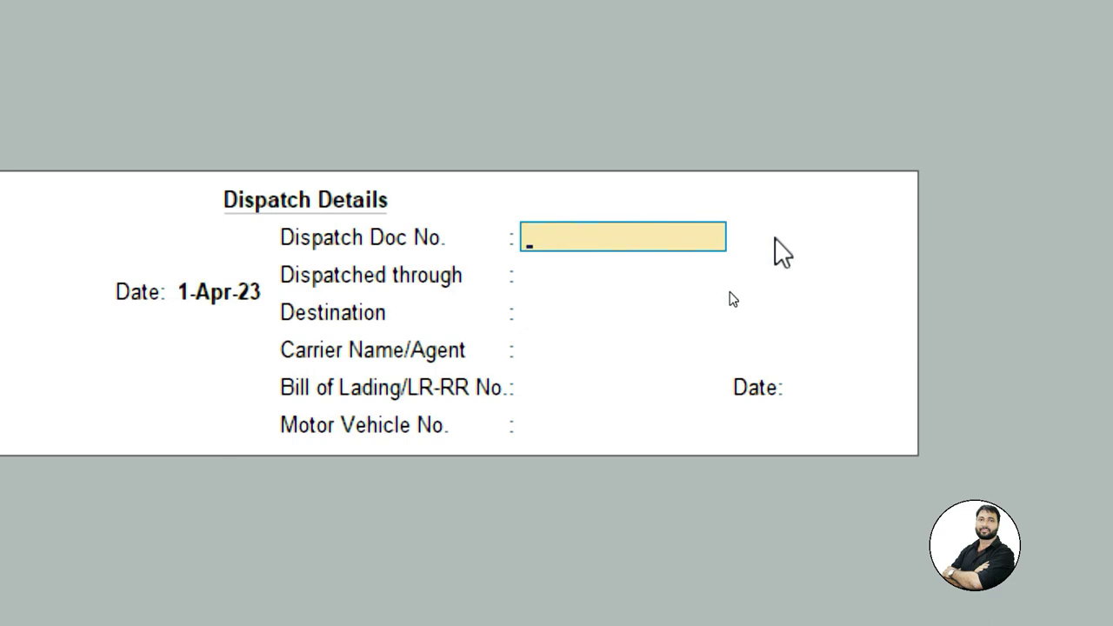
Enter dispatch document number 111, dispatched through Truck, with destination Jharoda.
type("111")
key("Return")
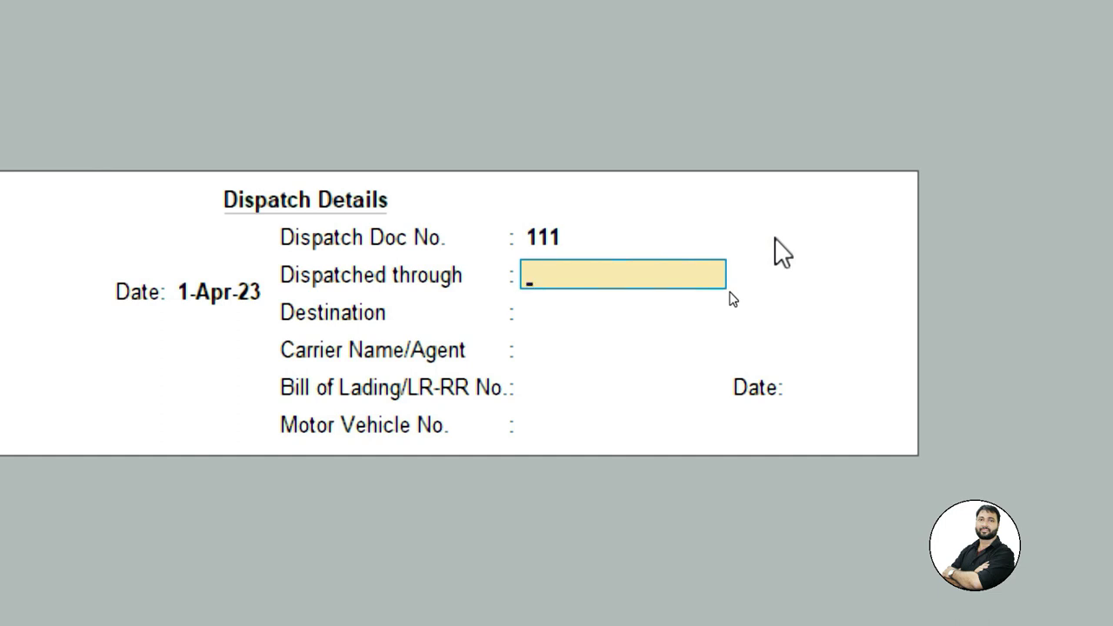
type("Truck")
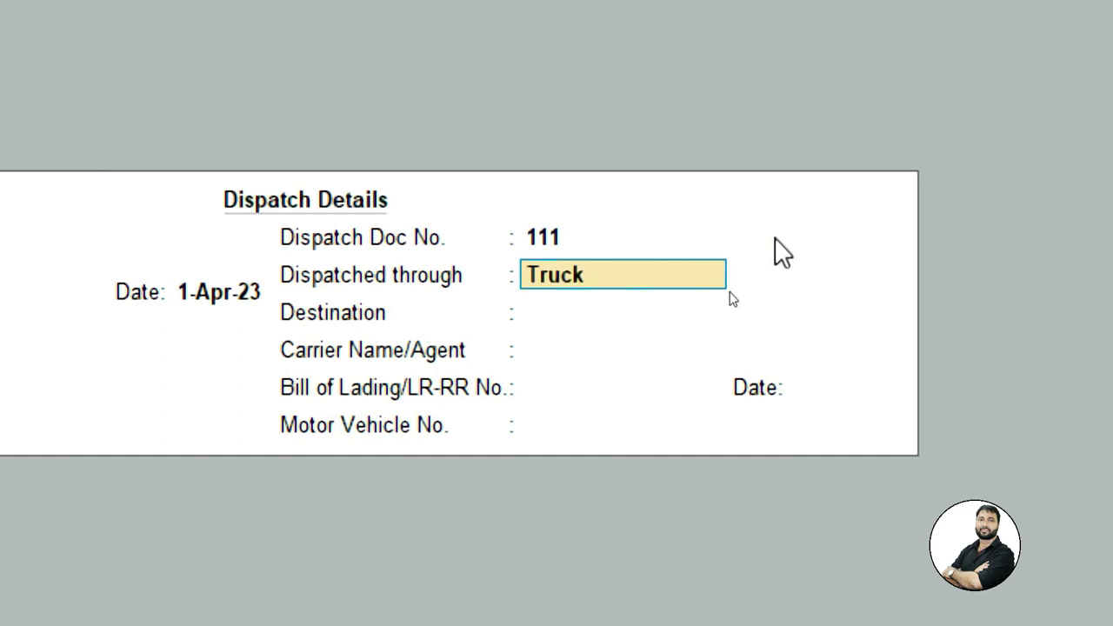
key("Return")
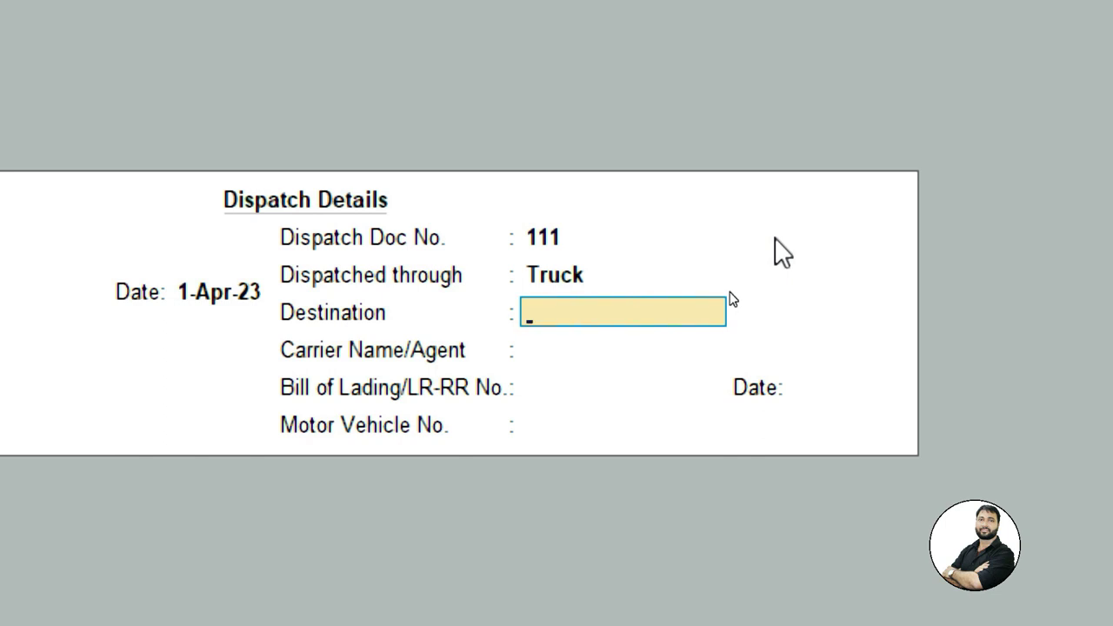
type("Jharoda")
key("Return")
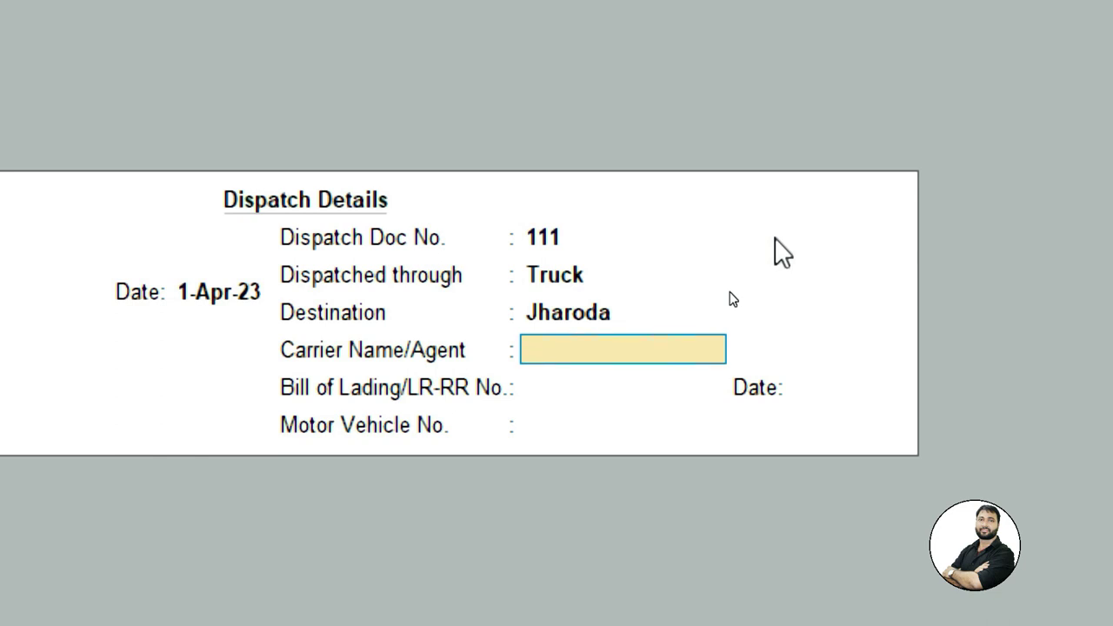
type("nkaj")
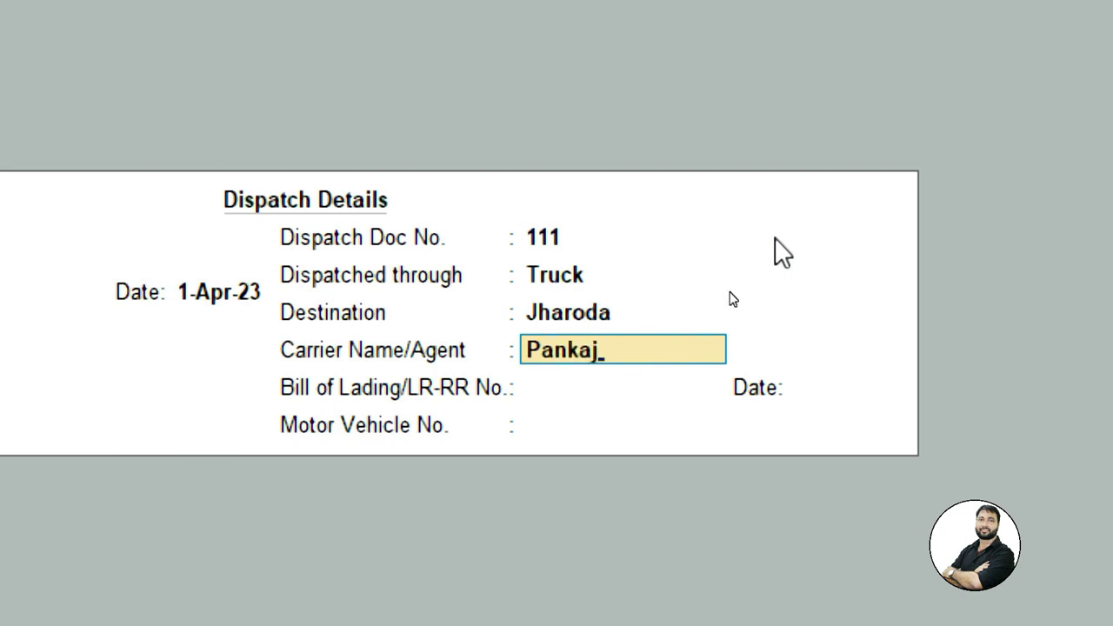
key("Return")
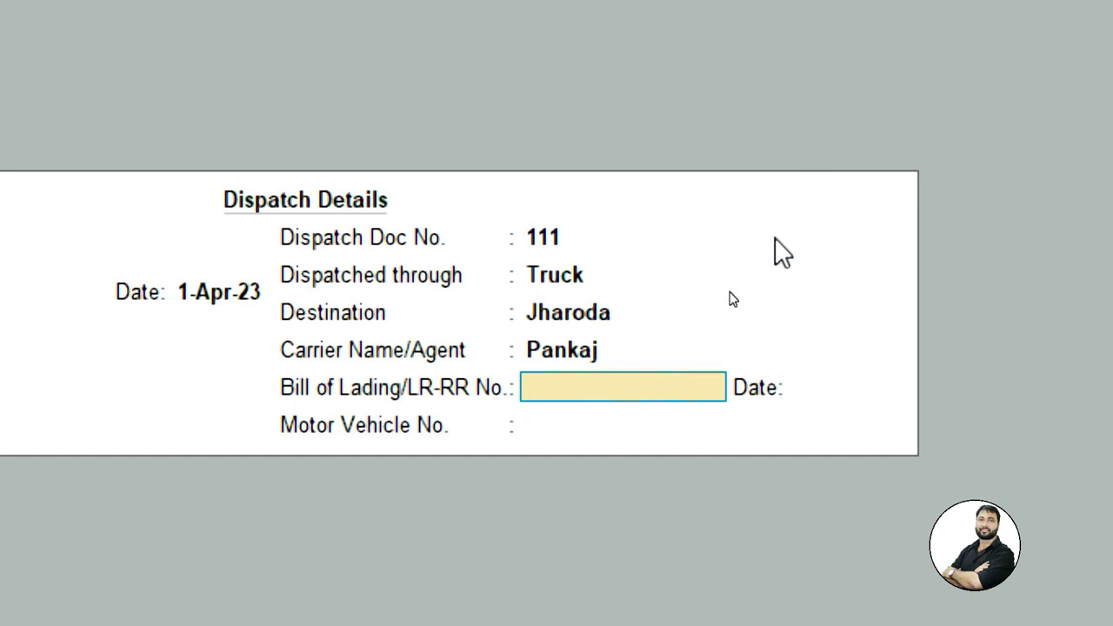
type("1")
key("Return")
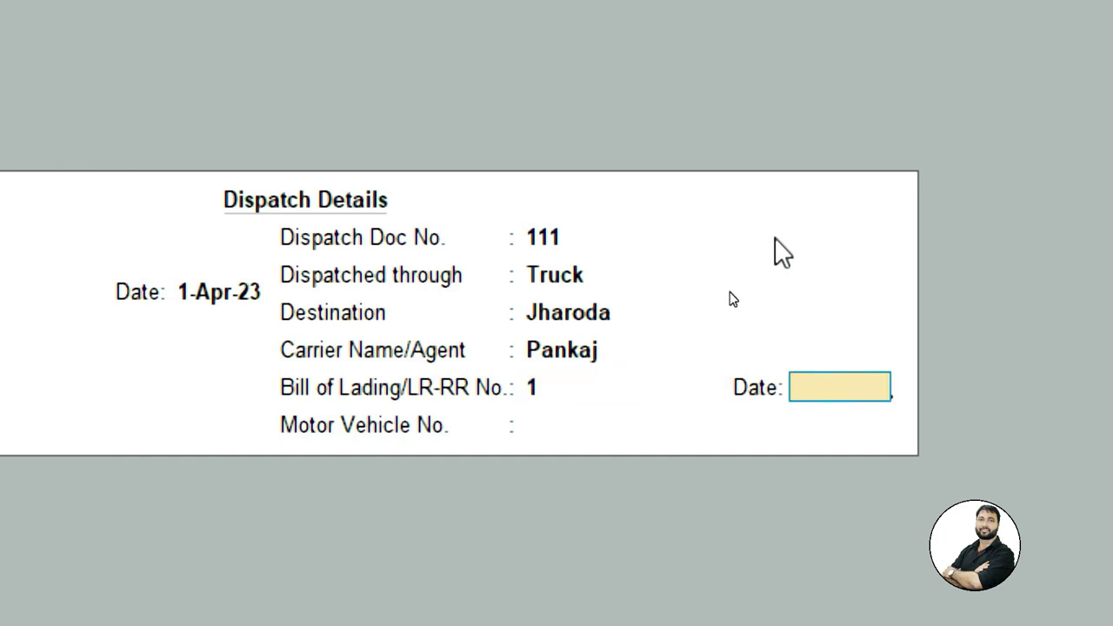
type("1.")
key("Return")
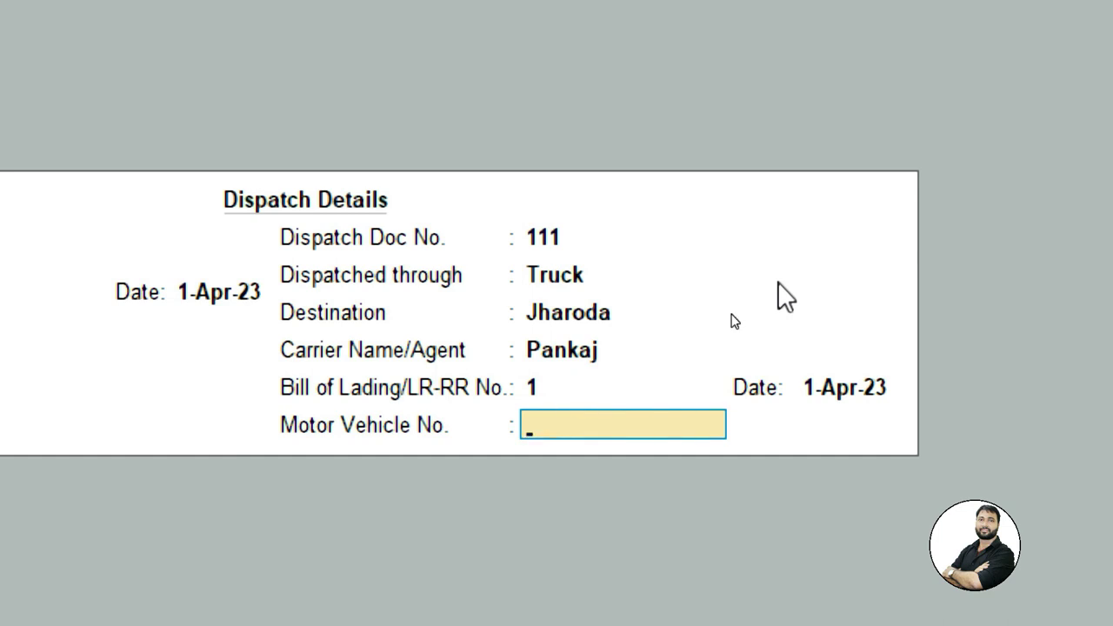
type("DI1CH7878")
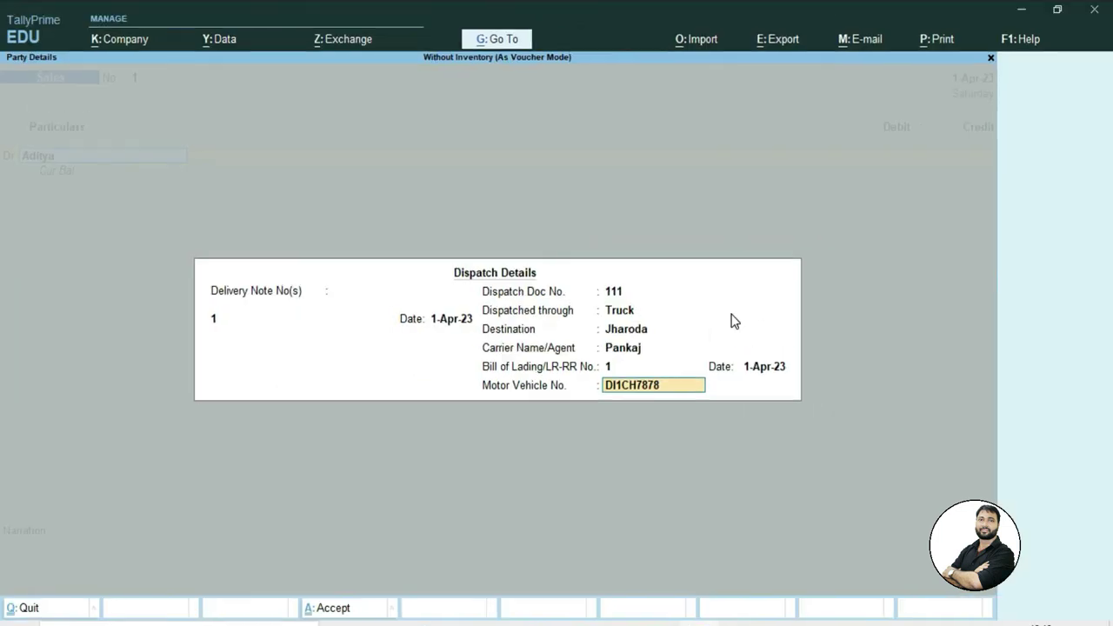
key("Return")
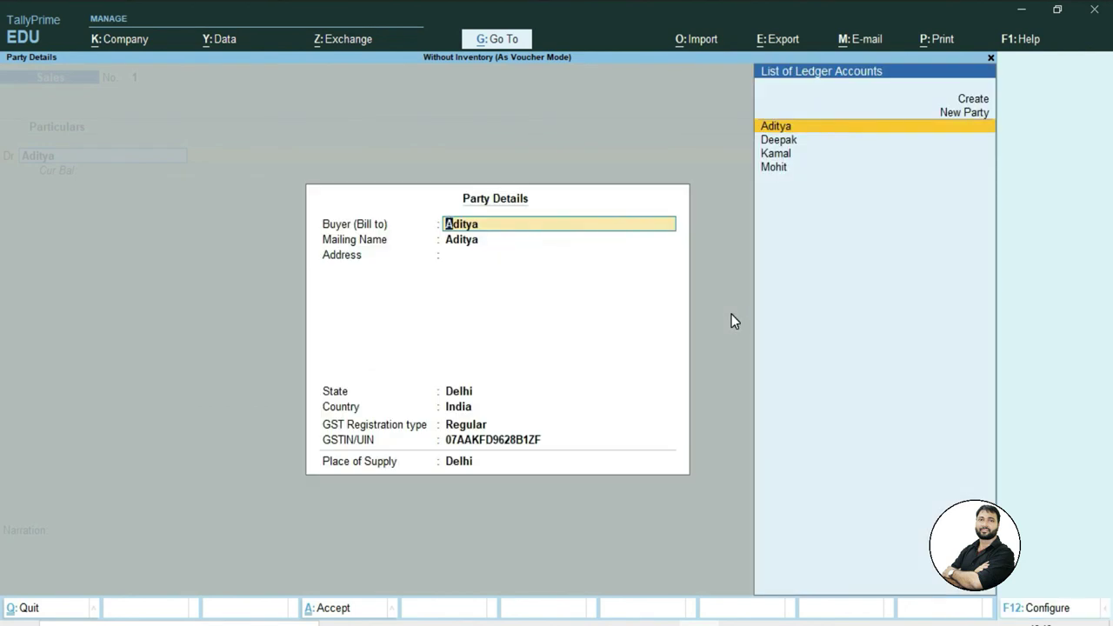
Accept the party details with the same buyer, state Delhi, country India, Regular registration, existing GSTIN and place of supply Delhi.
key("Return")
key("Return")
key("Return")
key("Return")
key("Return")
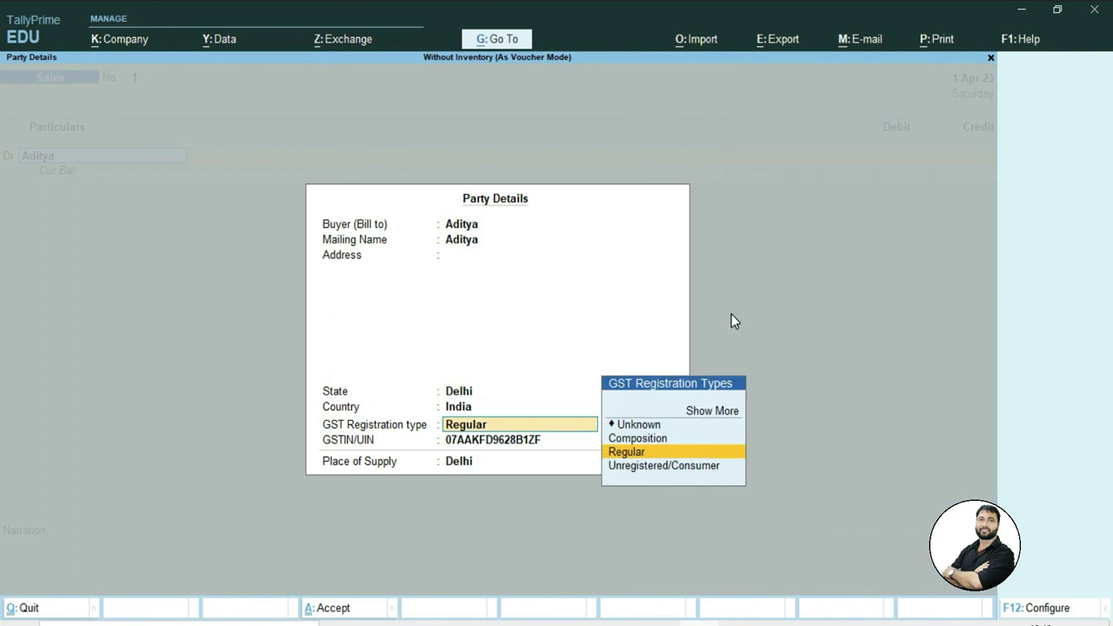
key("Return")
key("Return")
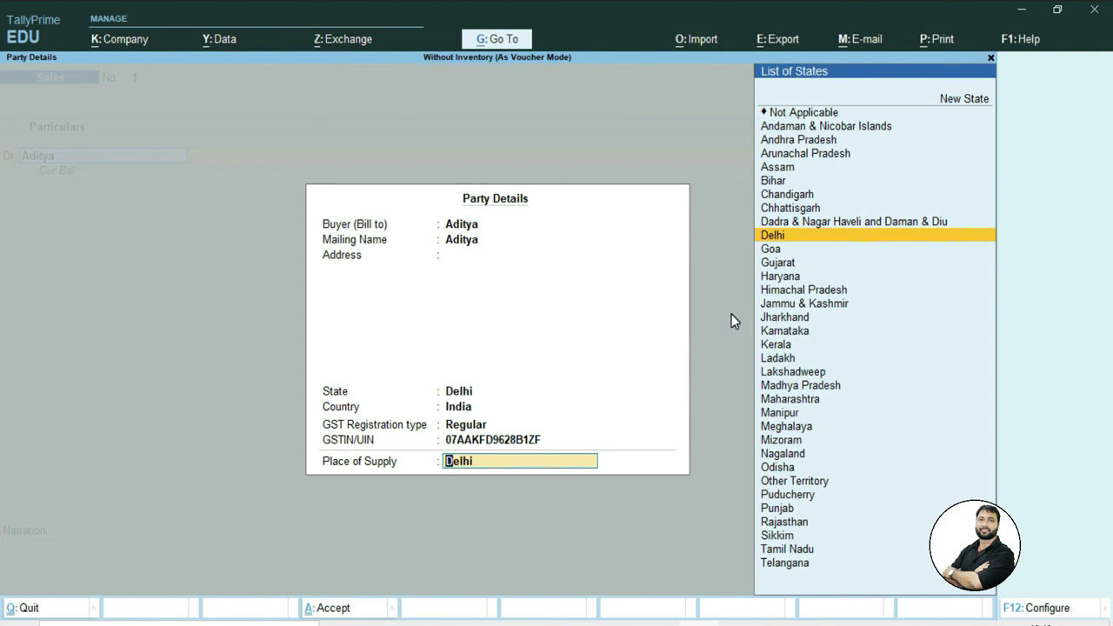
key("Return")
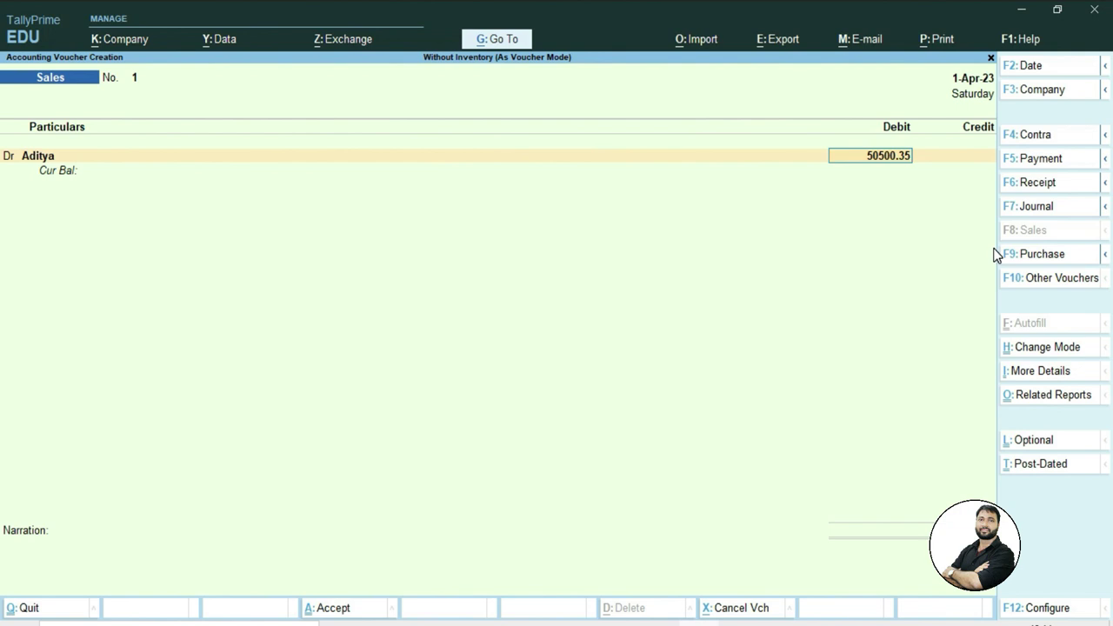
Debit the party with 50500.35 and allocate the full amount to New Ref 1 with a credit period of 10 Days.
key("Return")
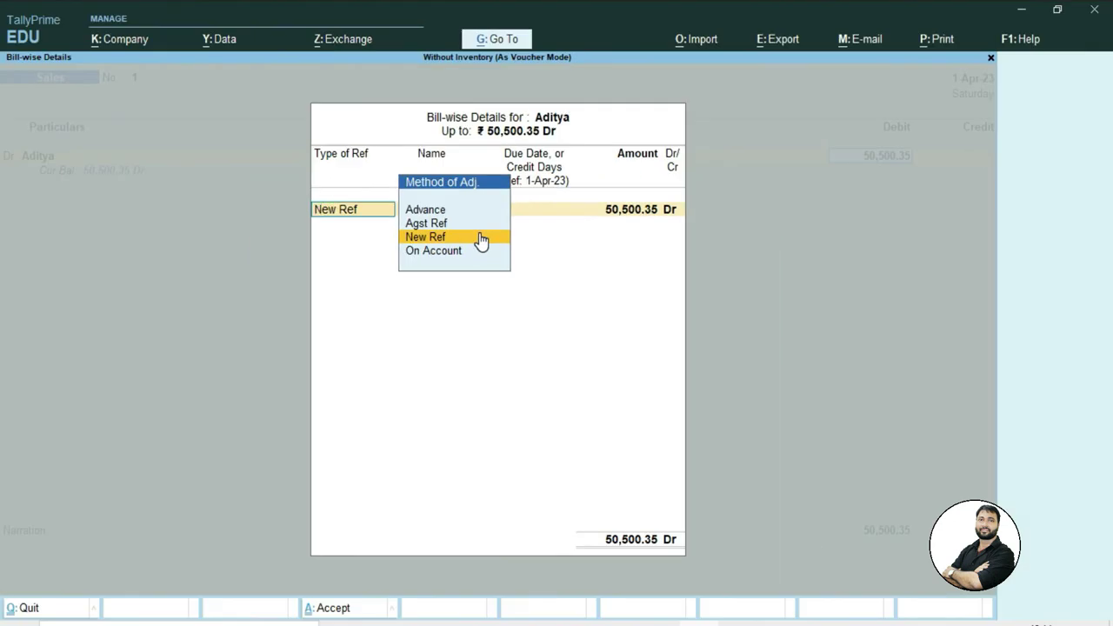
left_click(470, 276)
key("Return")
key("Return")
key("shift+Tab")
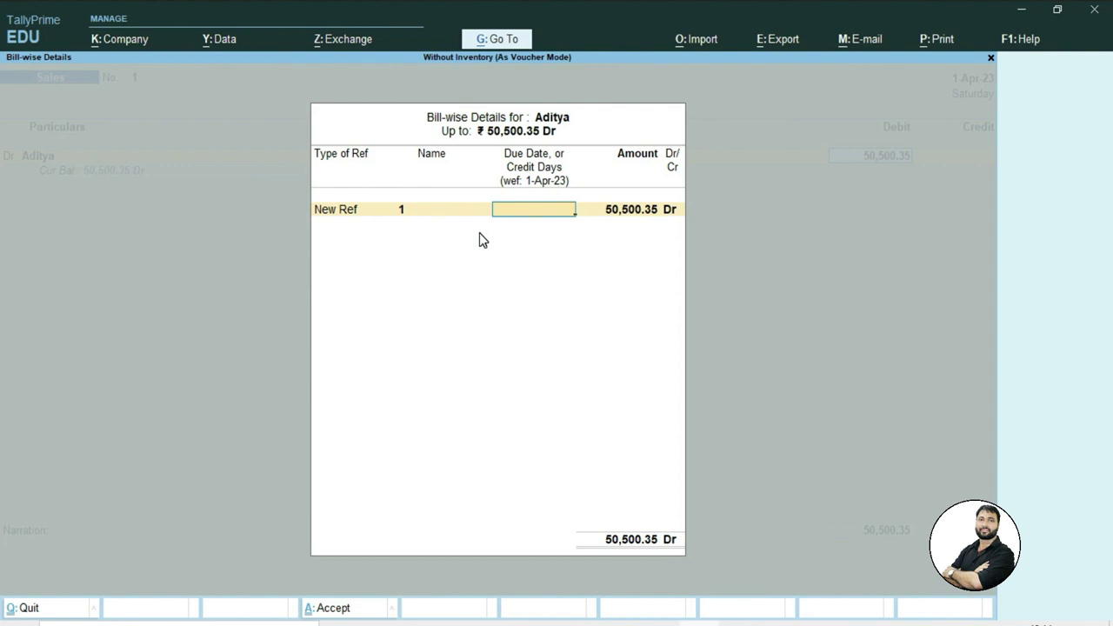
type("10 Days")
key("Return")
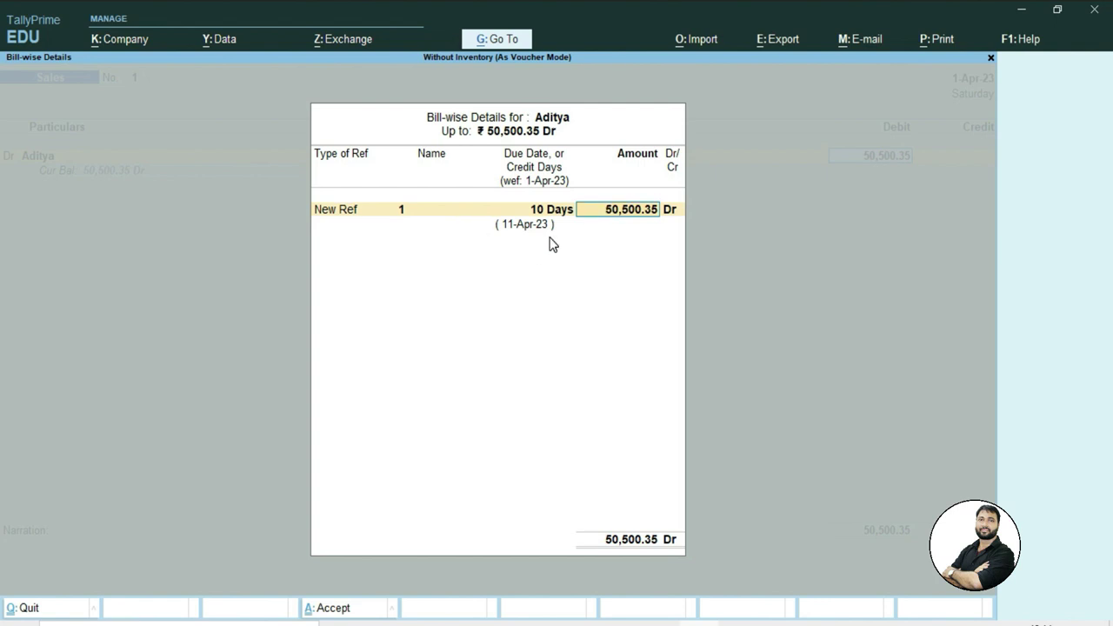
key("Return")
key("Return")
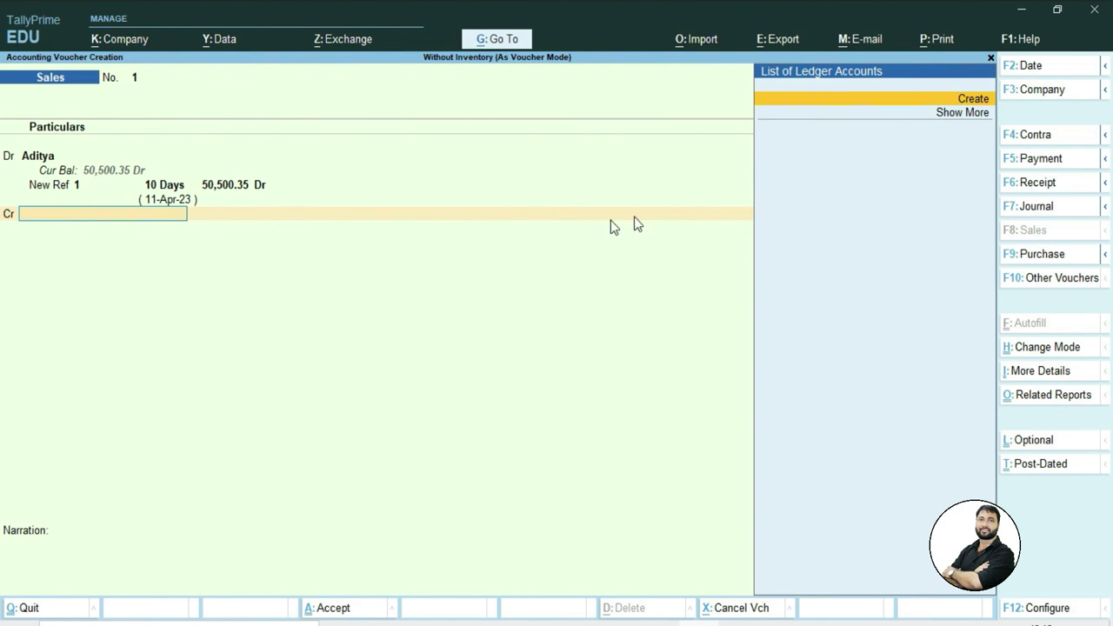
Create a ledger named Sale A/c under Sales Accounts for the credit line, with ledger type Not Applicable.
left_click(973, 100)
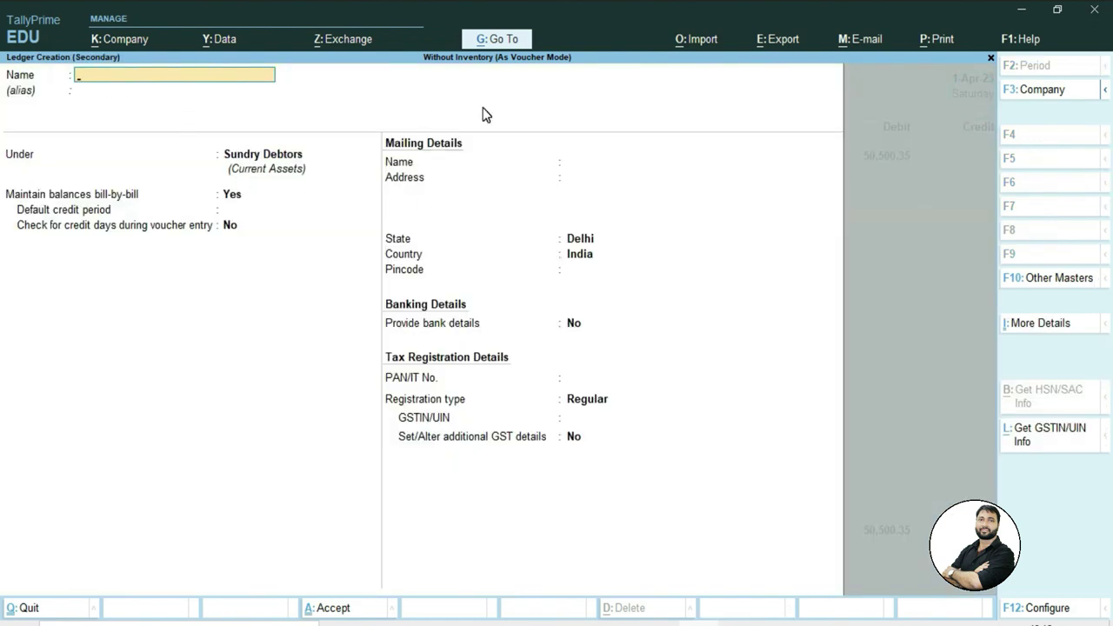
type("Sale A/c")
key("Return")
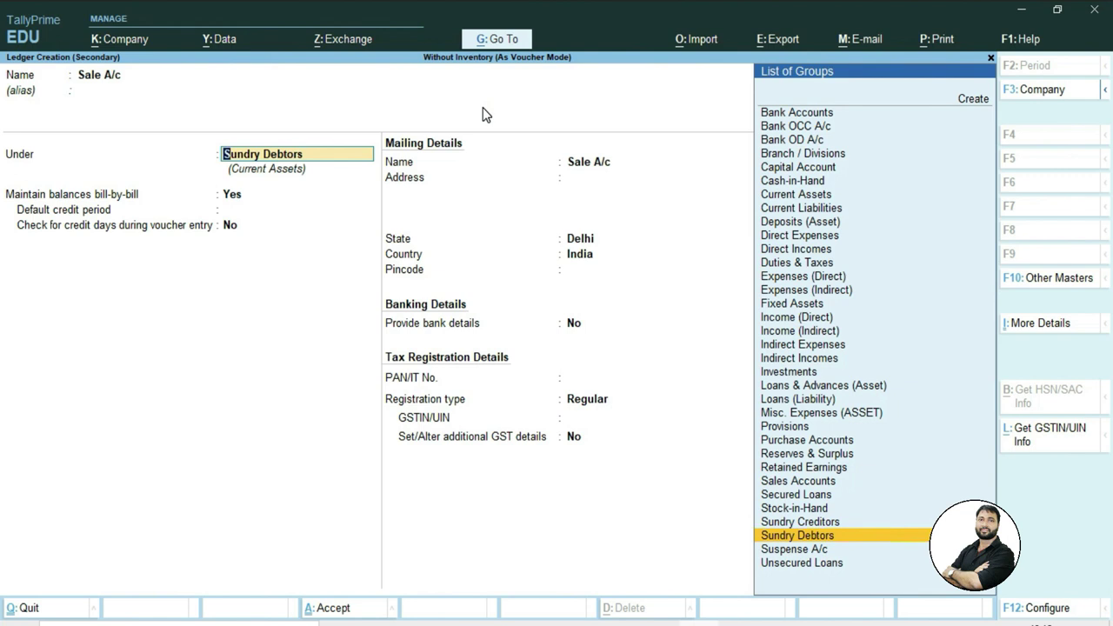
type("sa")
key("Return")
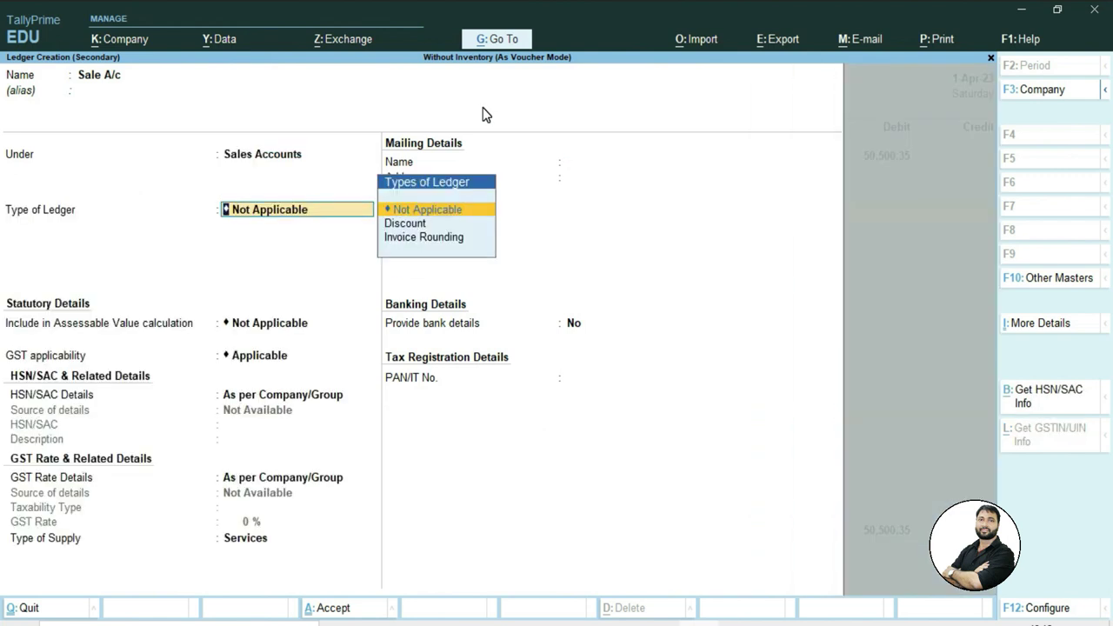
key("Return")
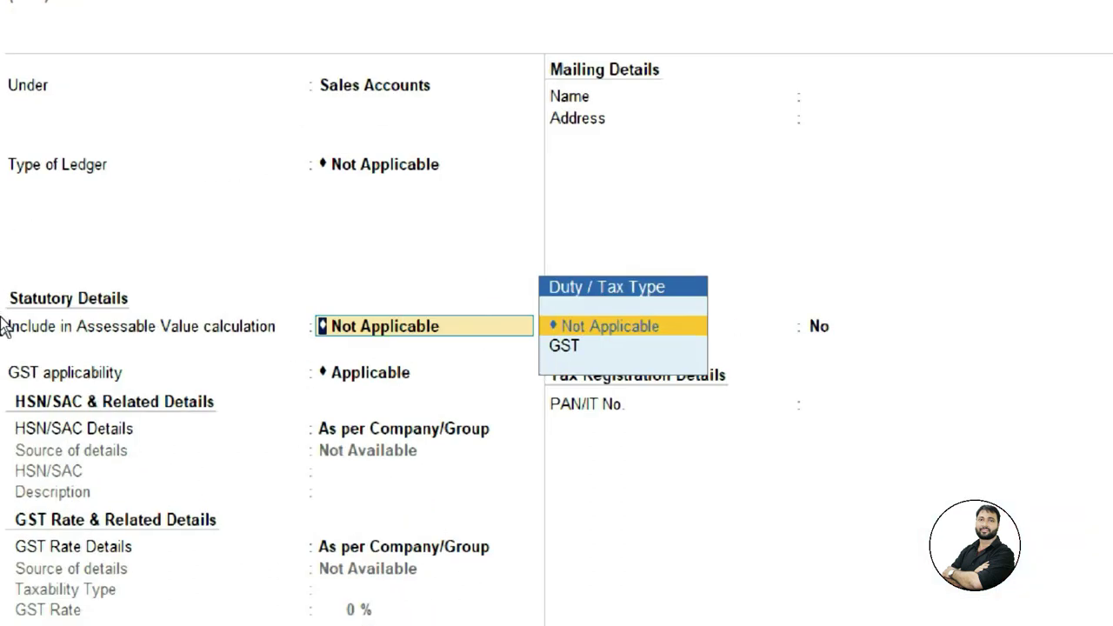
Include Sale A/c in assessable value calculation for GST, appropriated to Goods and based on value, and save the ledger.
key("Down")
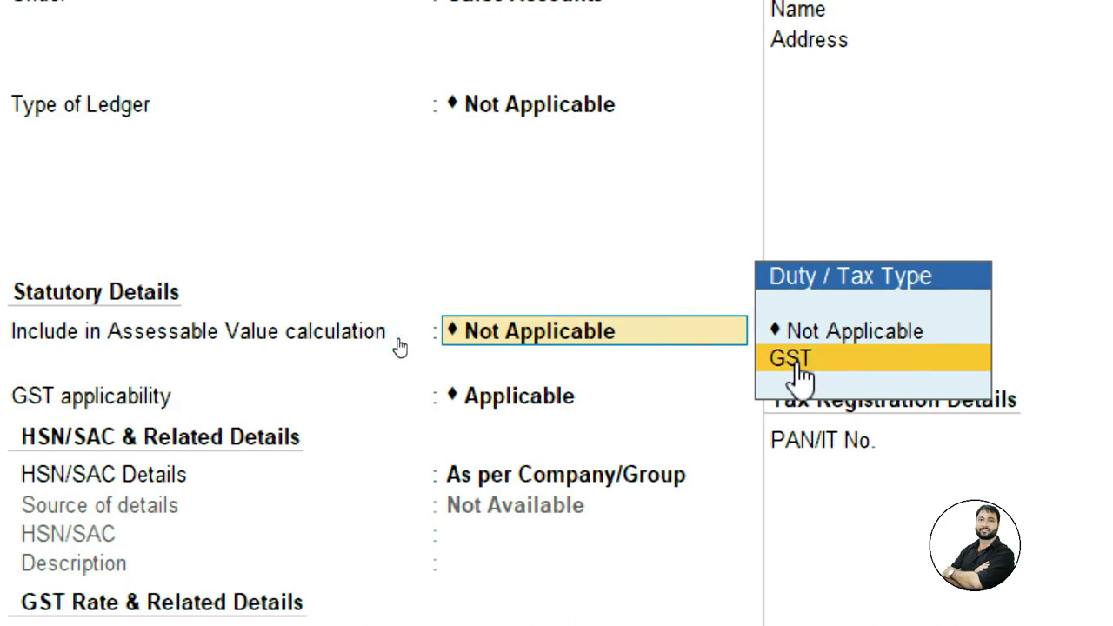
key("Return")
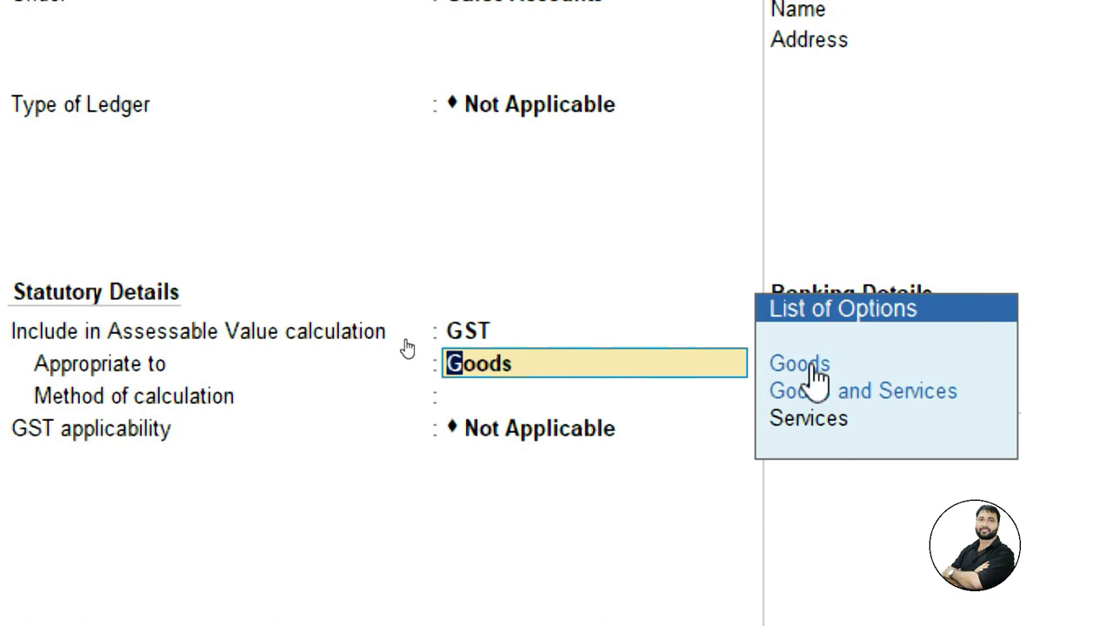
left_click(816, 369)
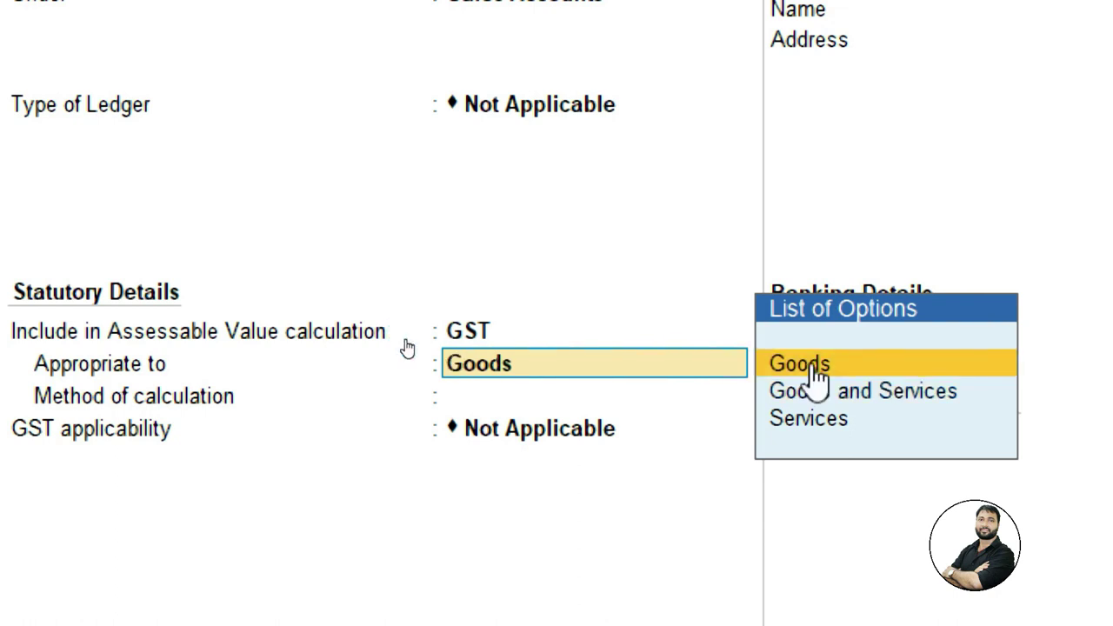
left_click(816, 367)
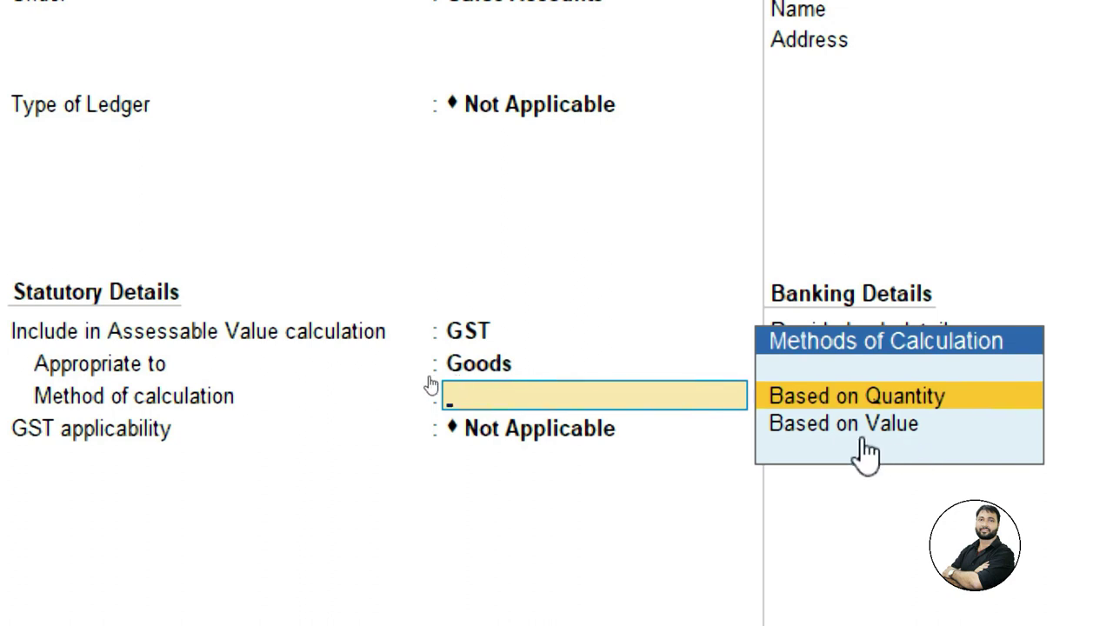
left_click(824, 429)
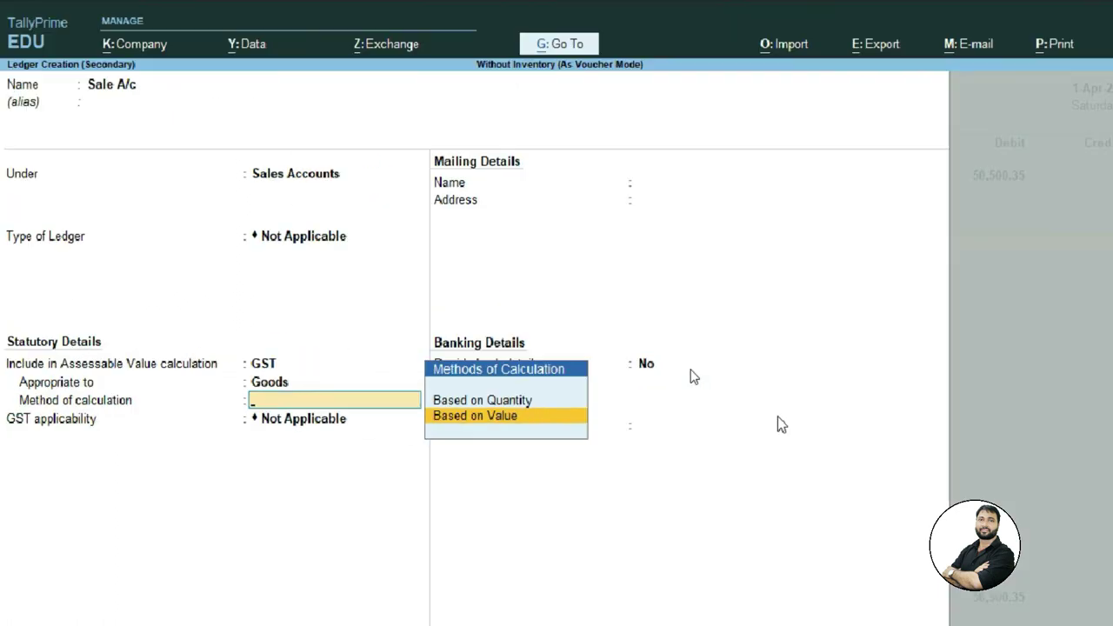
key("Return")
key("Return")
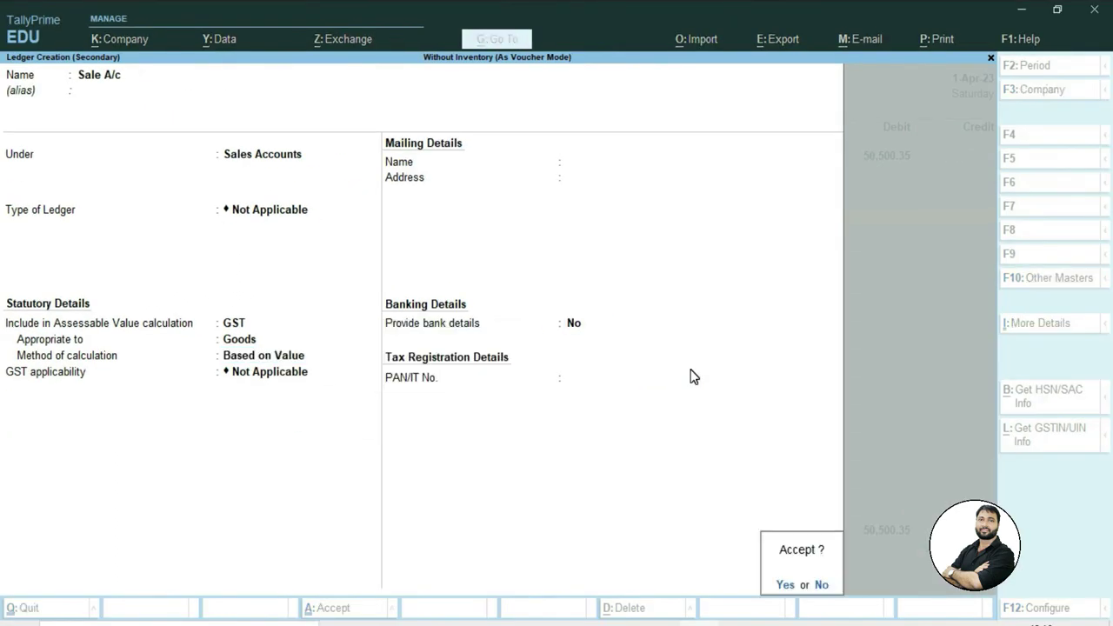
key("Return")
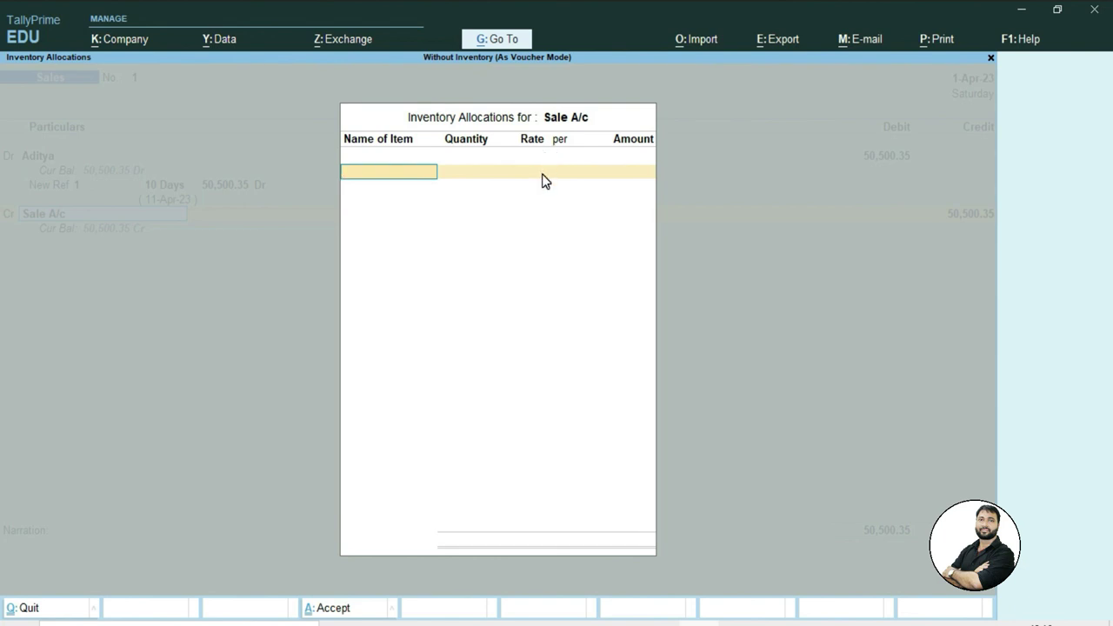
Dismiss the inventory allocations for Sale A/c and calculate the tax portion as 50500.35*18% with the built-in calculator.
key("Escape")
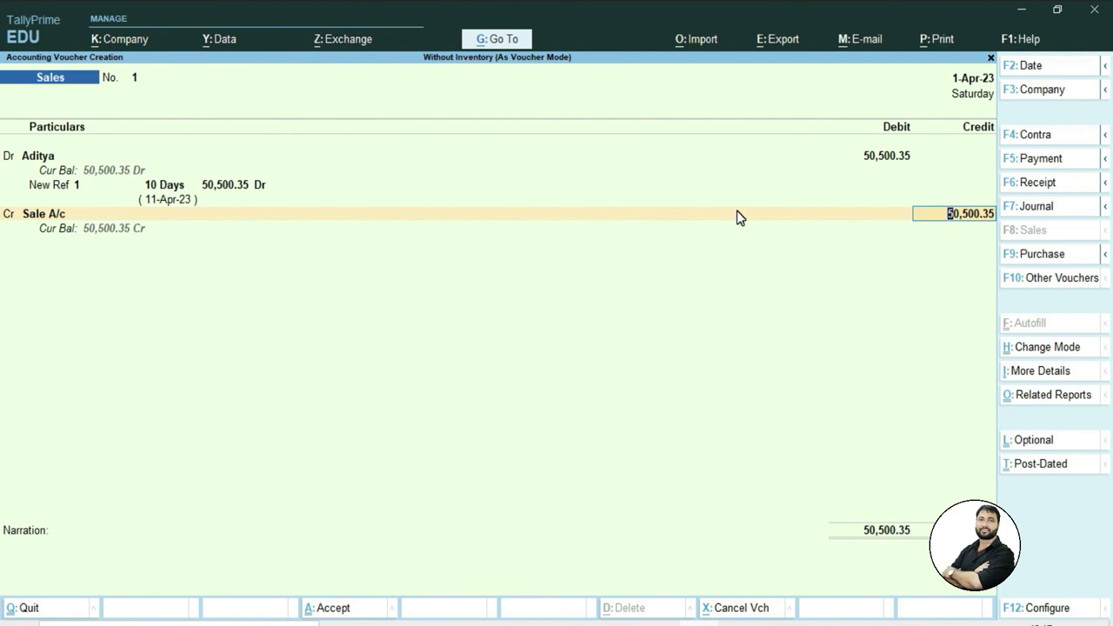
key("alt+c")
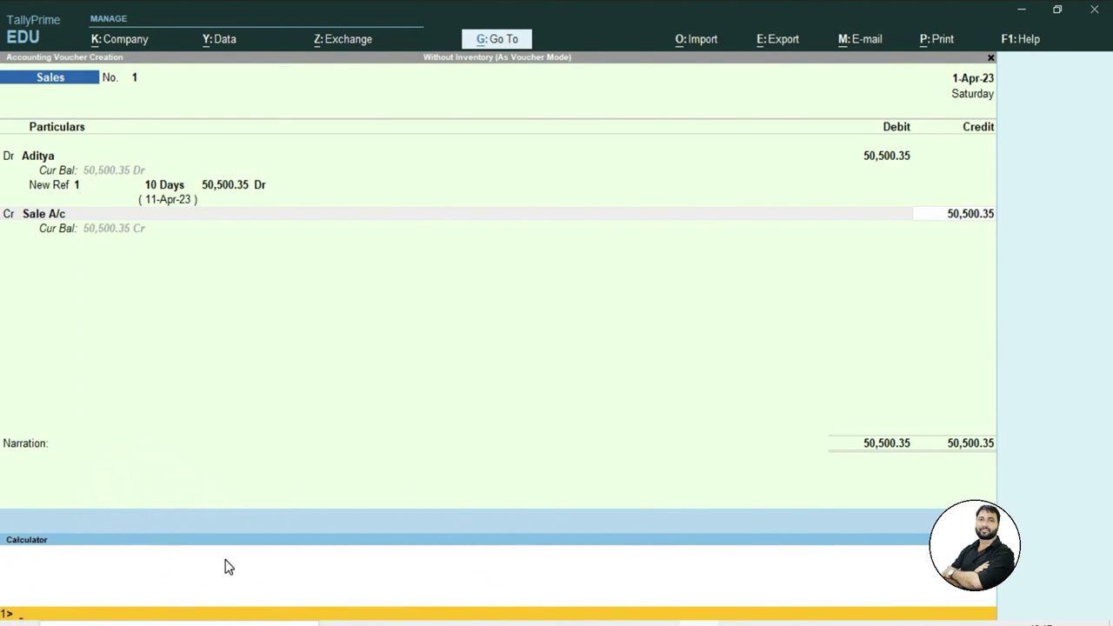
type("50500.35*18%")
key("Return")
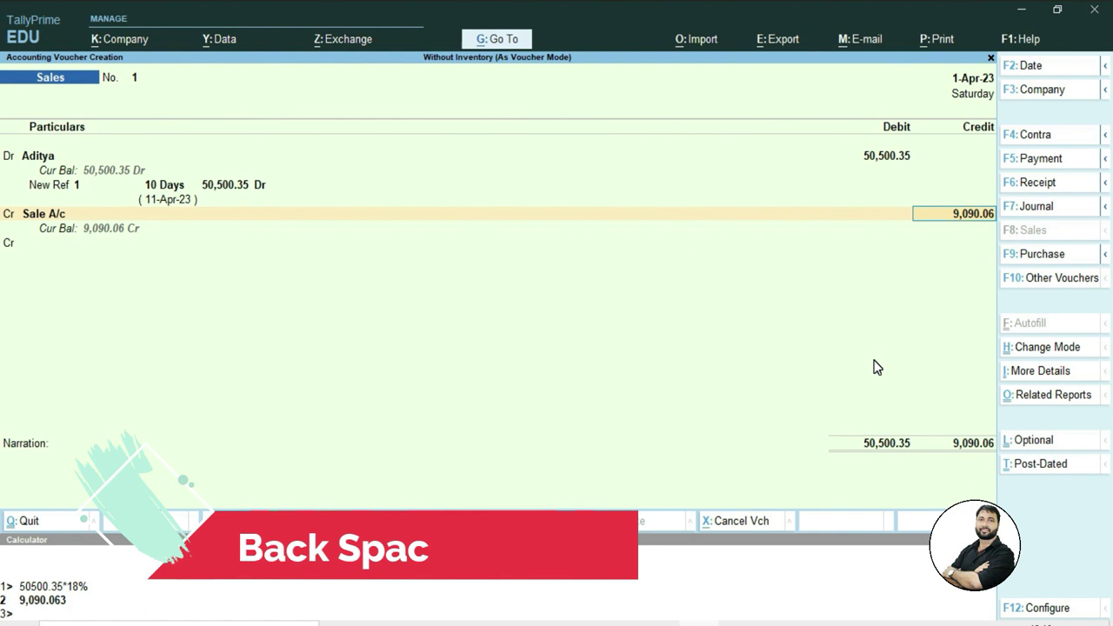
Calculate 50500.35-9090.06 for the Sale A/c credit line and enter 41,410.29 as its amount.
key("BackSpace")
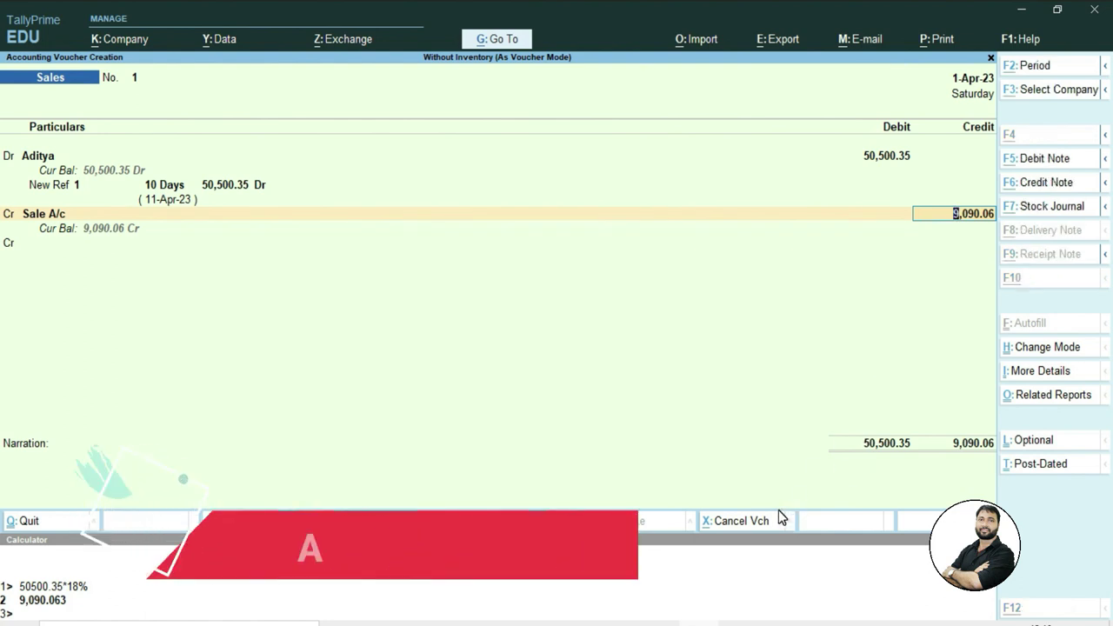
key("alt+c")
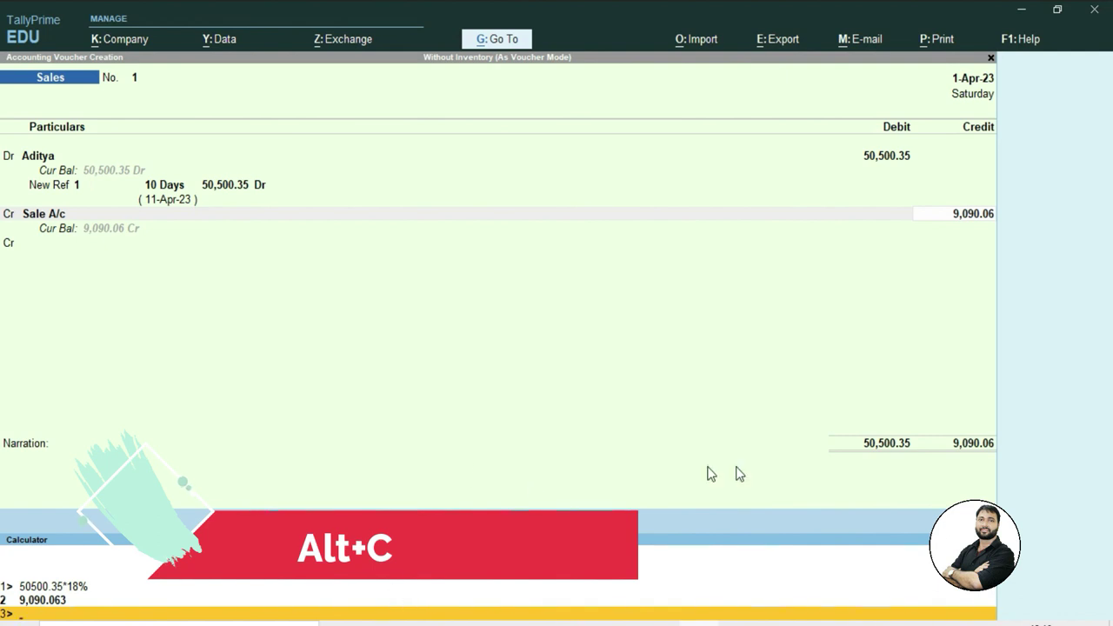
type("50500.35")
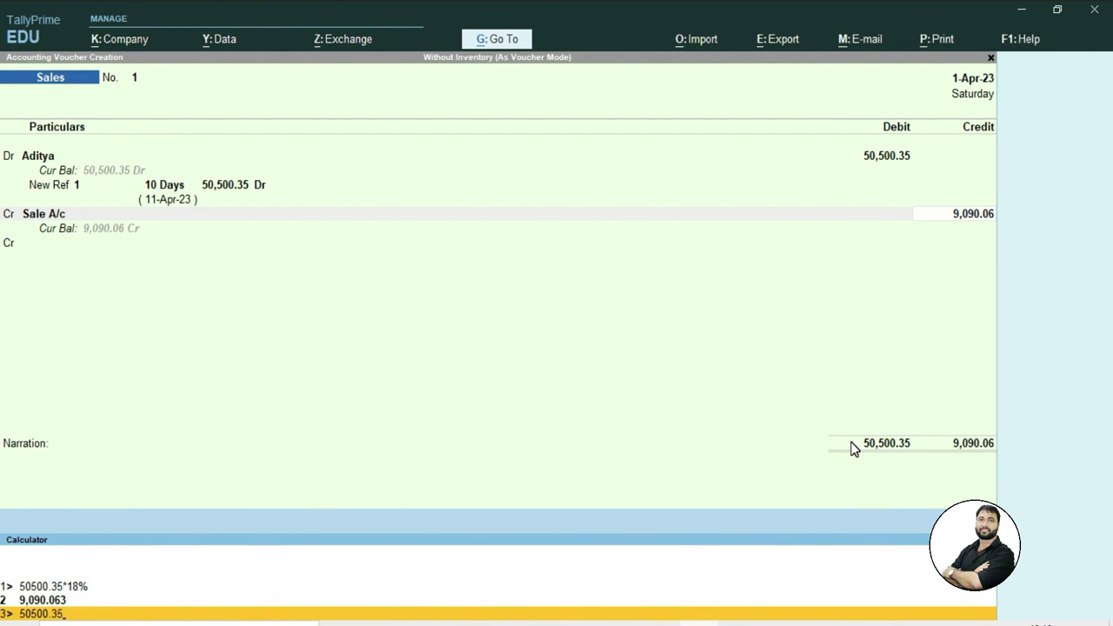
type("-909")
key("Return")
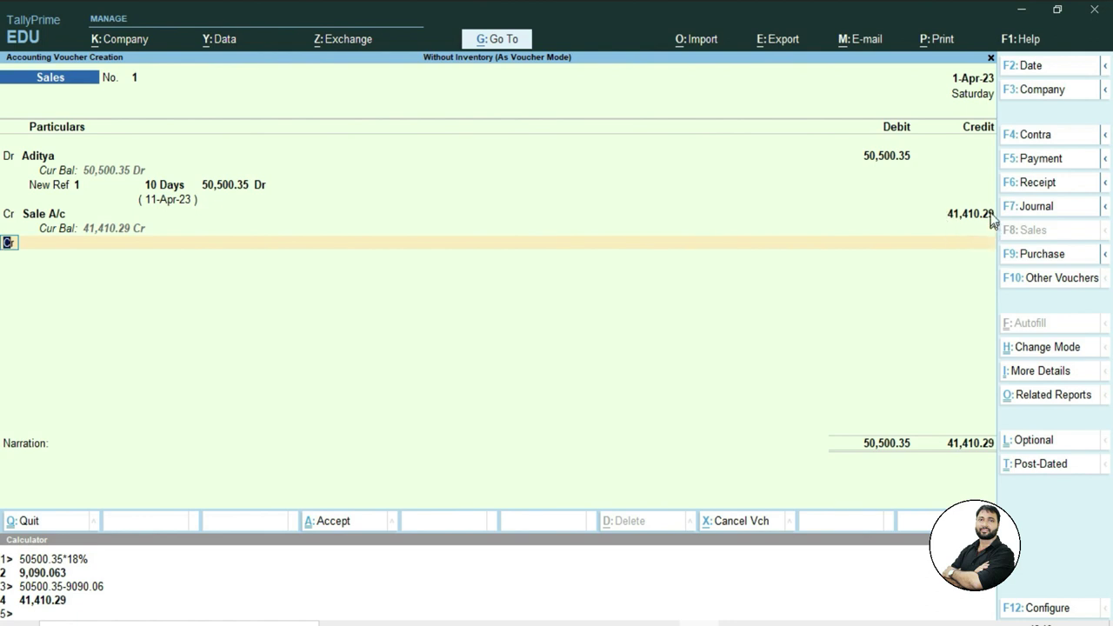
Switch to Word, mark the 18% tax rate in question 1 with the pen, and return to TallyPrime.
left_click(675, 619)
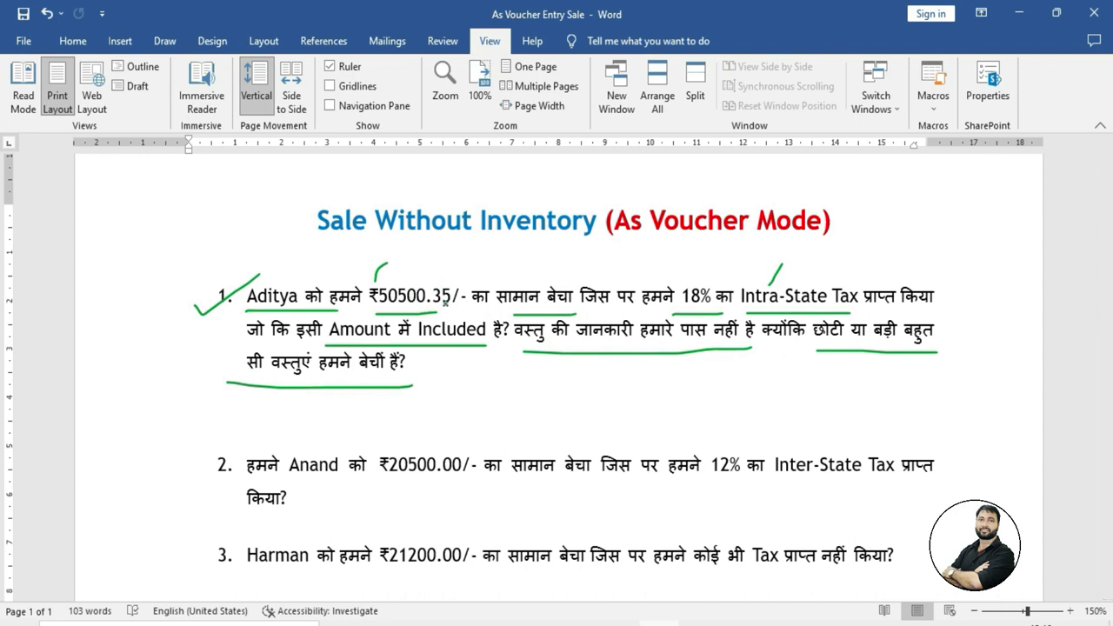
mouse_move(704, 272)
left_mouse_down()
mouse_move(678, 294)
mouse_move(693, 313)
left_mouse_up()
key("alt+Tab")
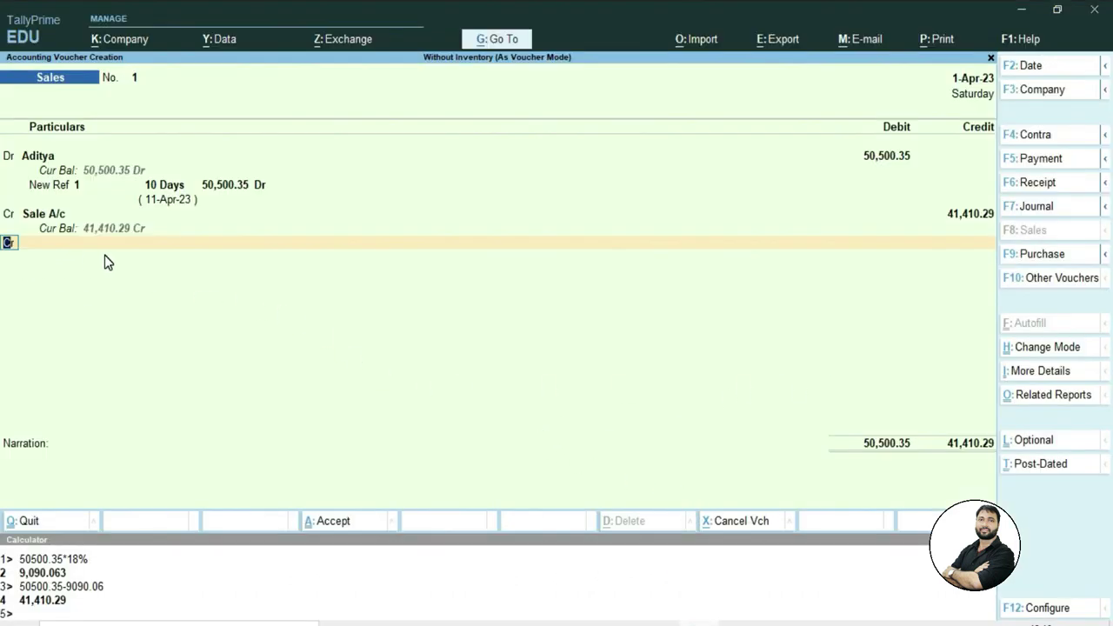
Choose Cgst as the ledger of the second credit line and open that ledger for alteration.
key("Return")
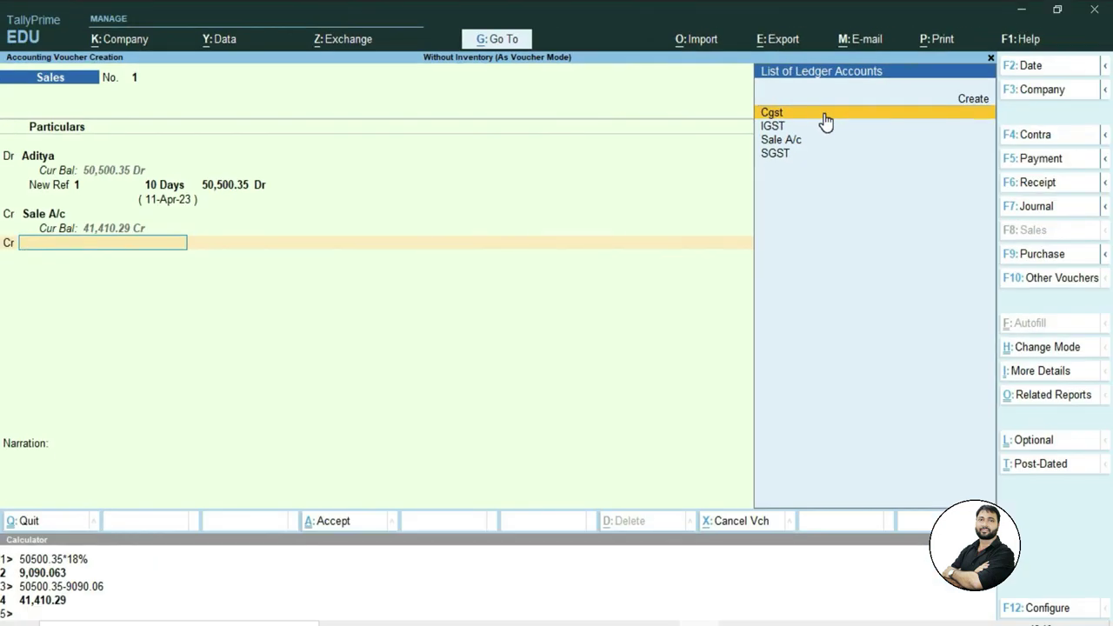
left_click(826, 120)
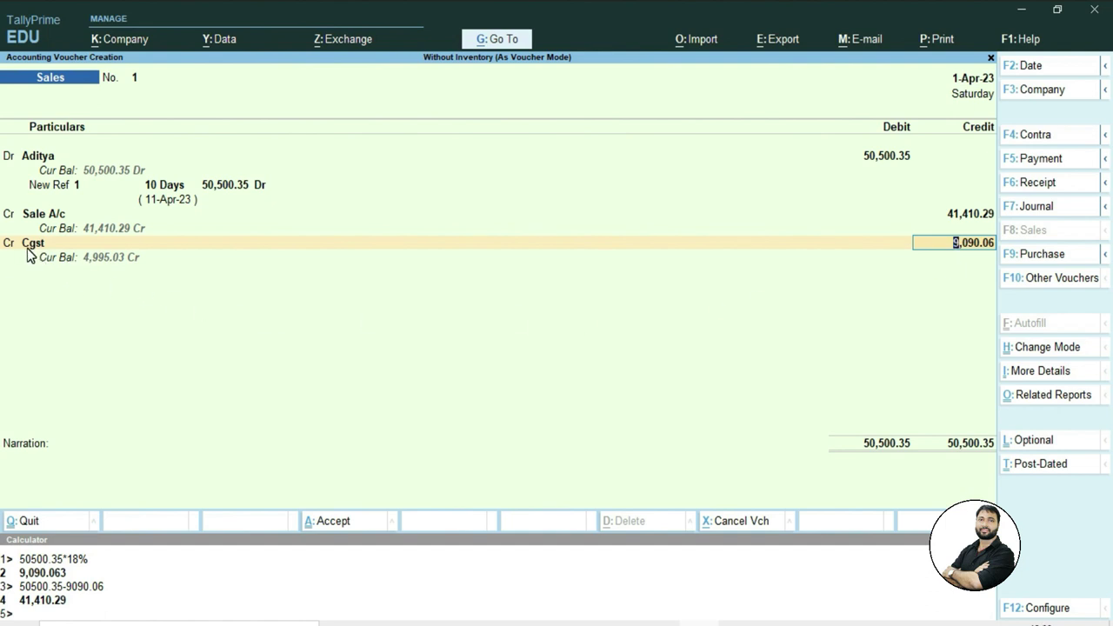
key("BackSpace")
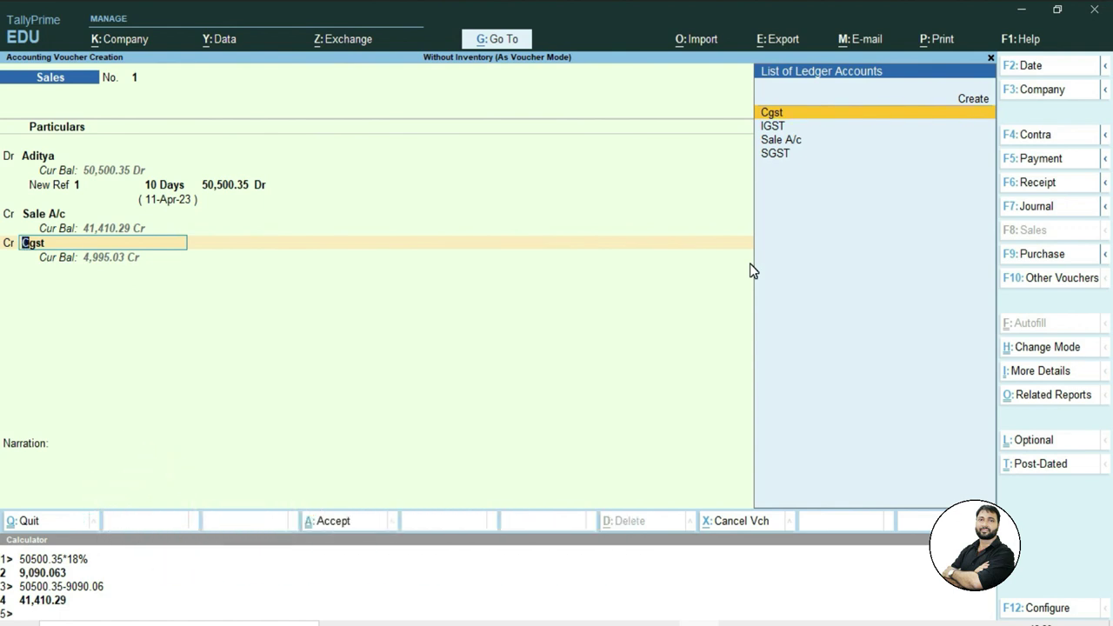
key("ctrl+Return")
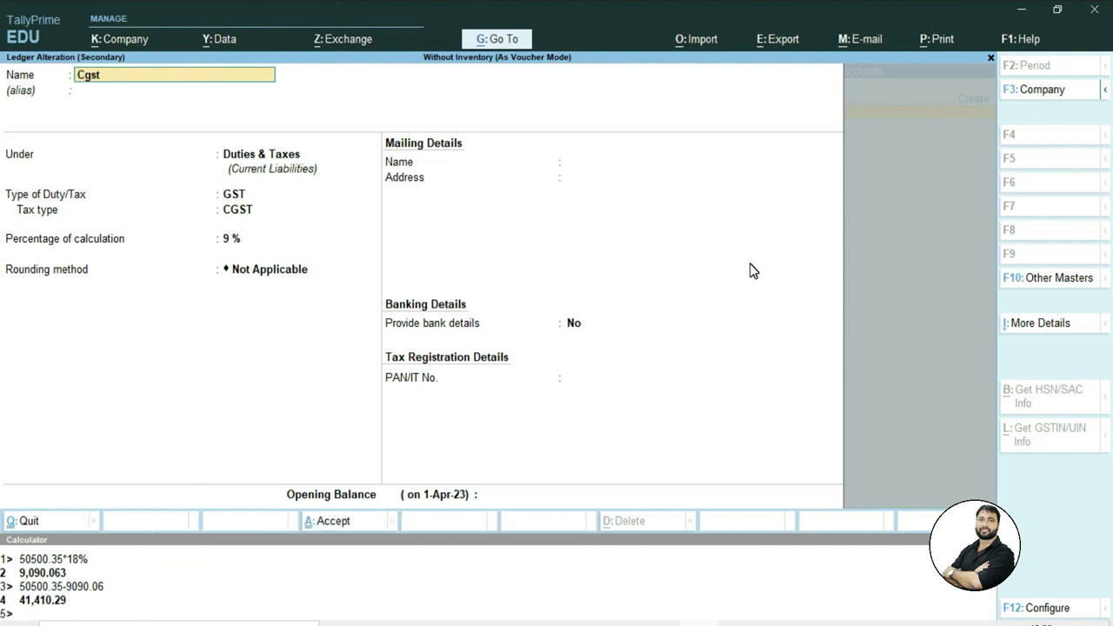
Keep the Cgst ledger under Duties & Taxes with duty type GST and tax type CGST.
key("Return")
key("Return")
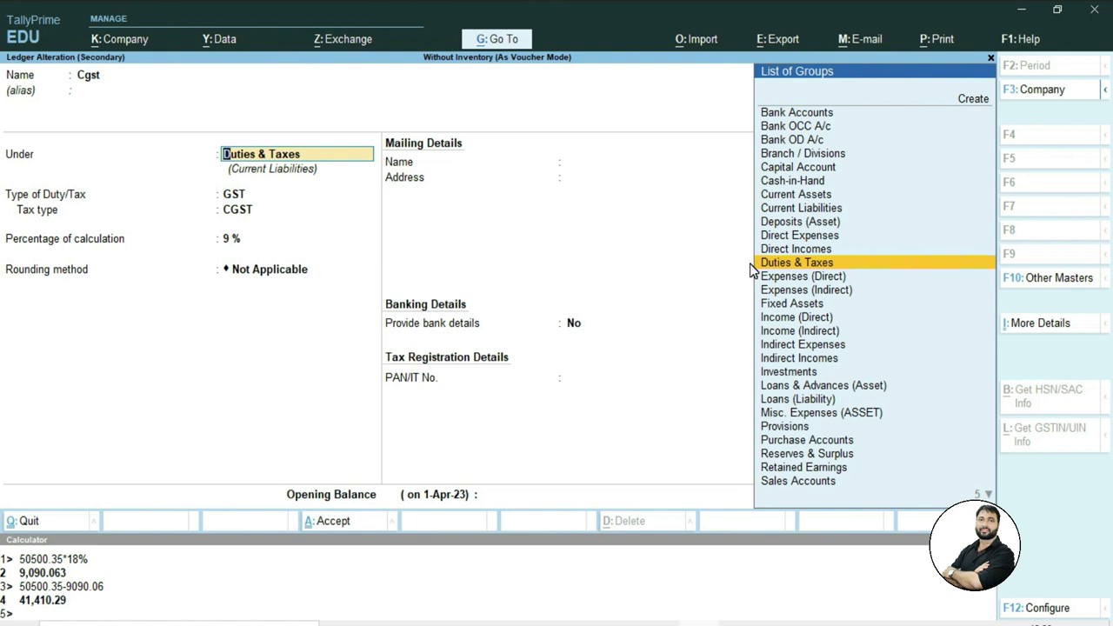
key("Return")
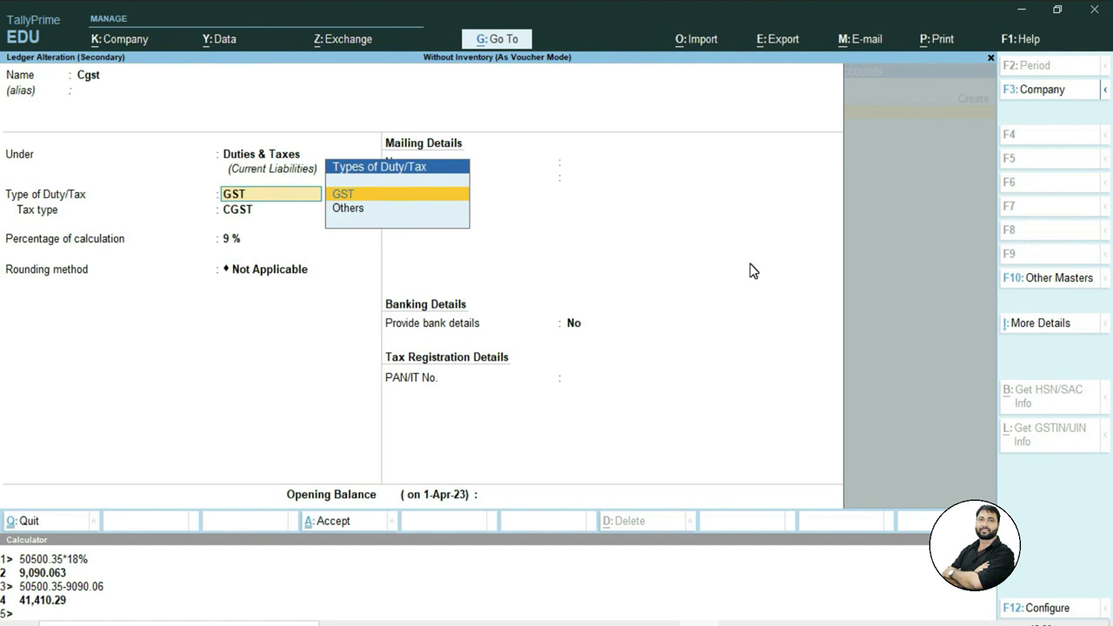
key("Return")
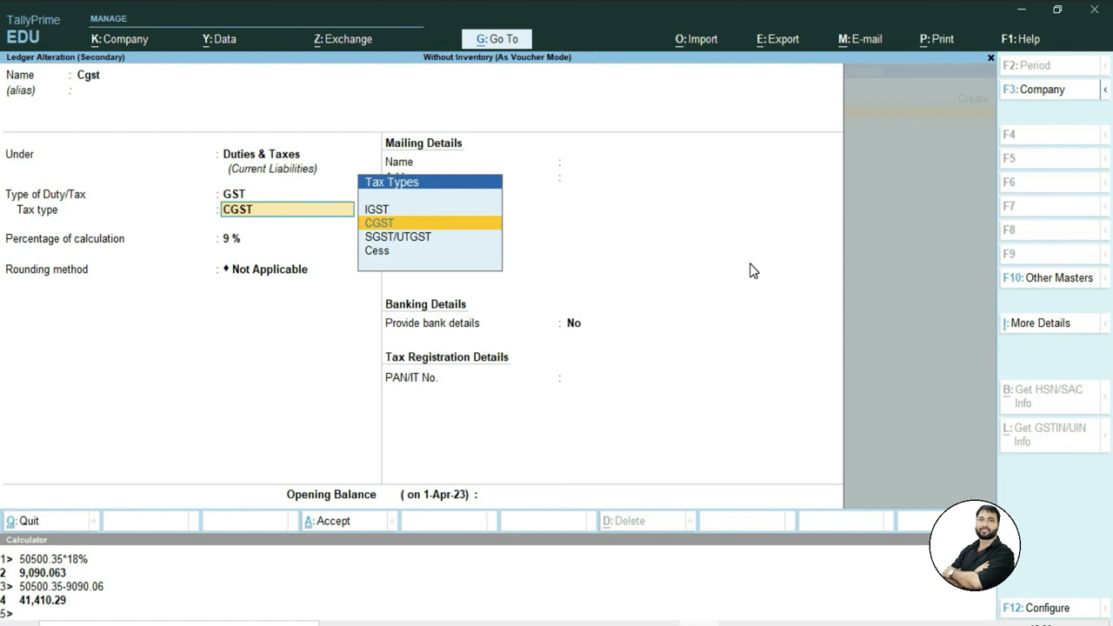
key("Return")
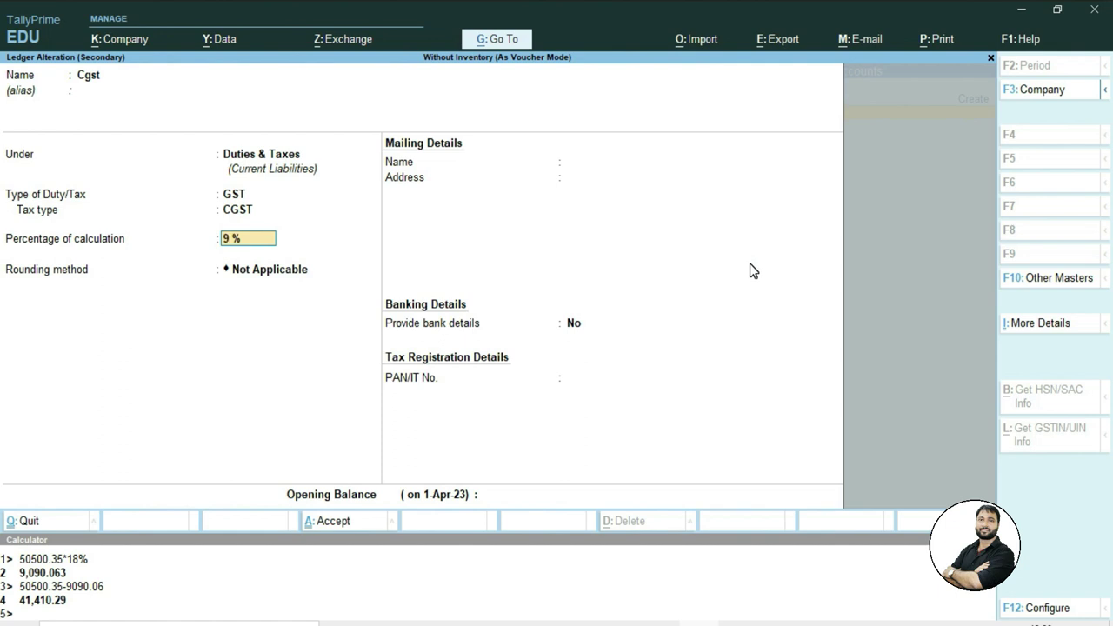
Switch to Word, add another pen stroke around the 18% rate in question 1, and return to TallyPrime.
left_click(706, 619)
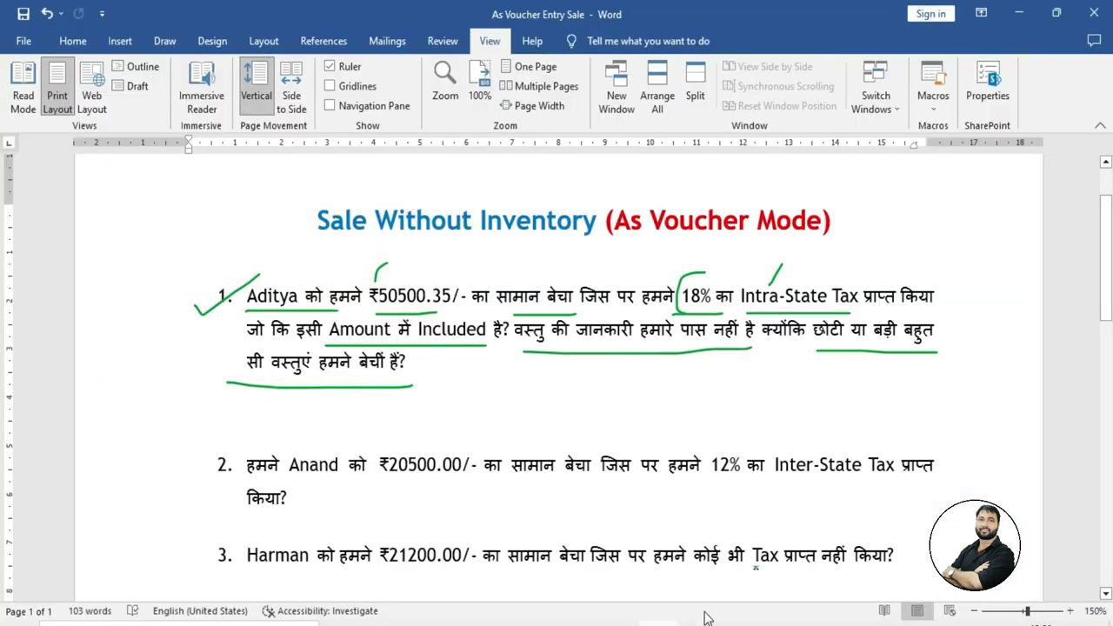
left_click_drag(709, 282, 723, 304)
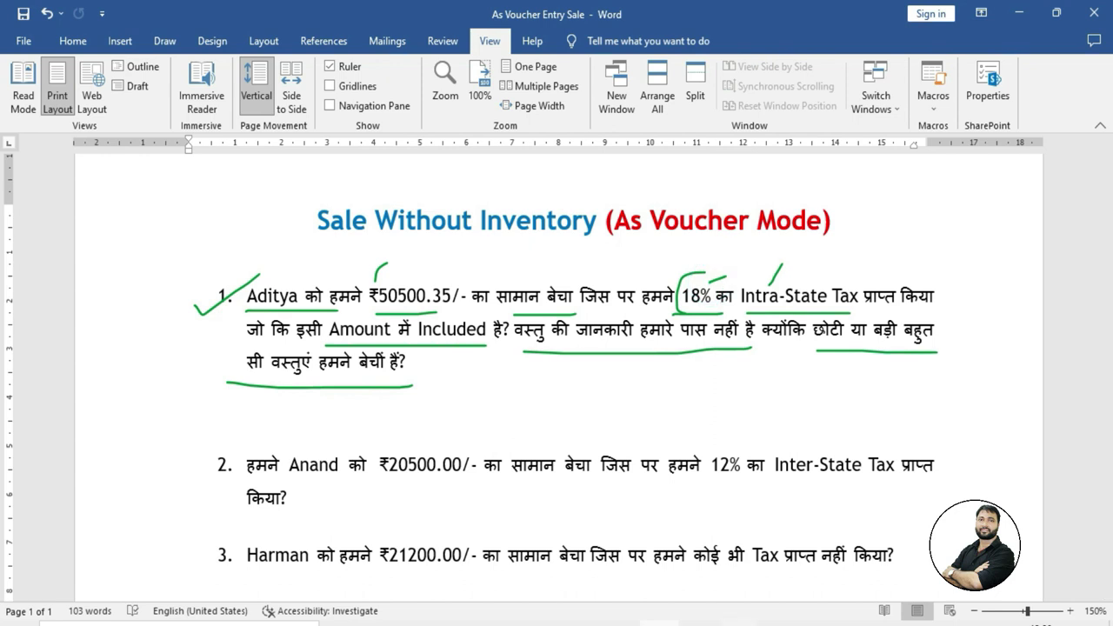
key("alt+Tab")
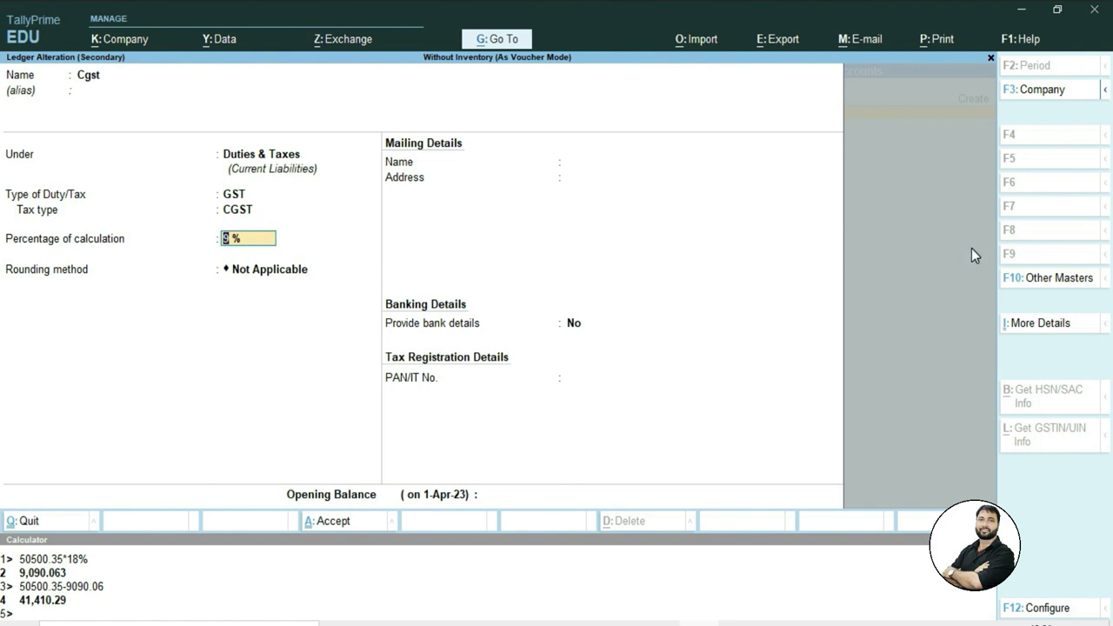
Keep 9 % as the Cgst percentage of calculation with rounding method Not Applicable, and save the ledger.
key("Return")
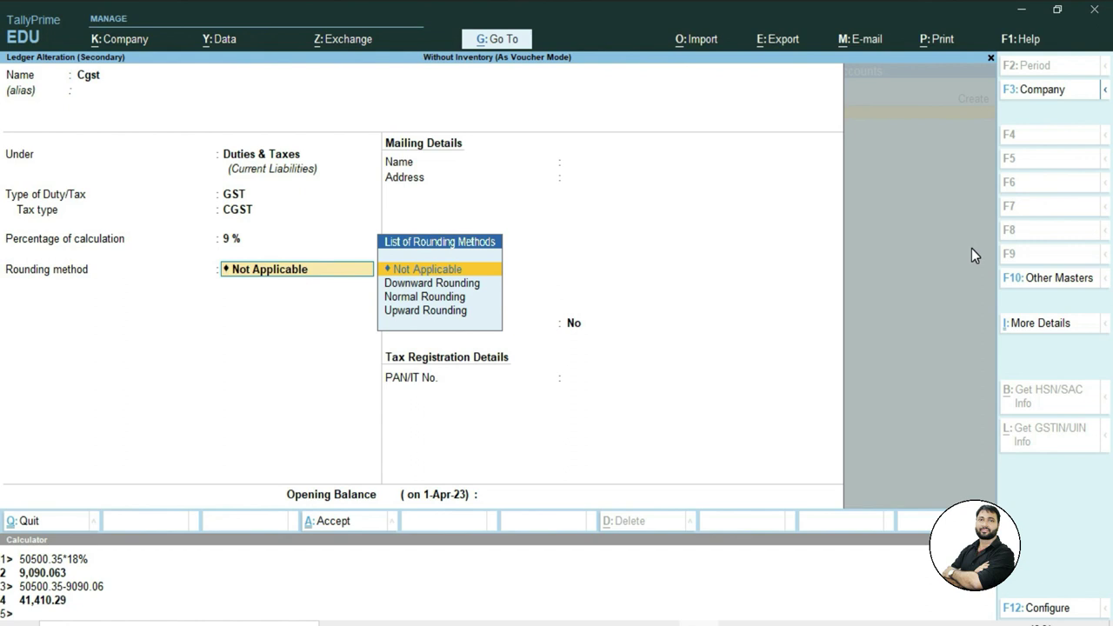
key("Return")
key("Return")
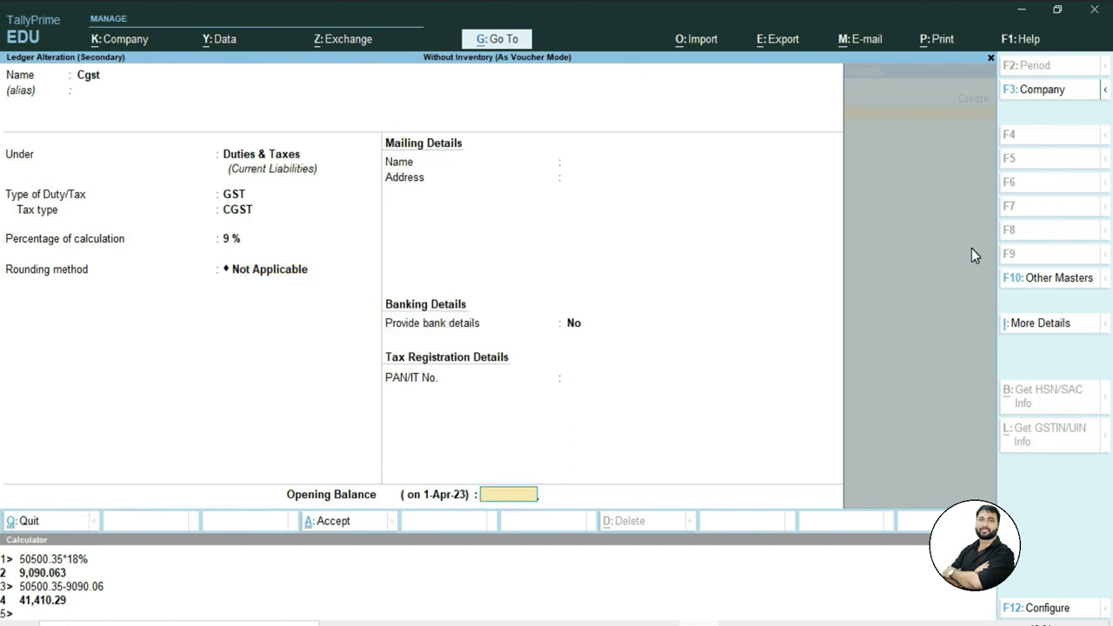
key("Return")
key("Return")
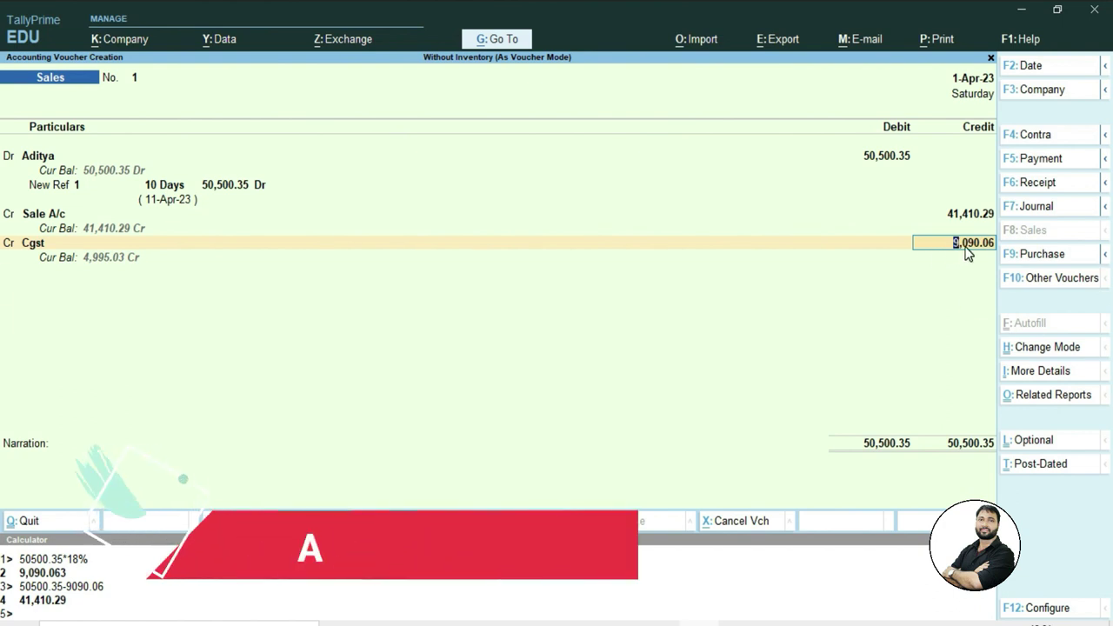
Calculate 9090.06/2 for the Cgst credit line and enter 4,545.03 as its amount.
key("alt+c")
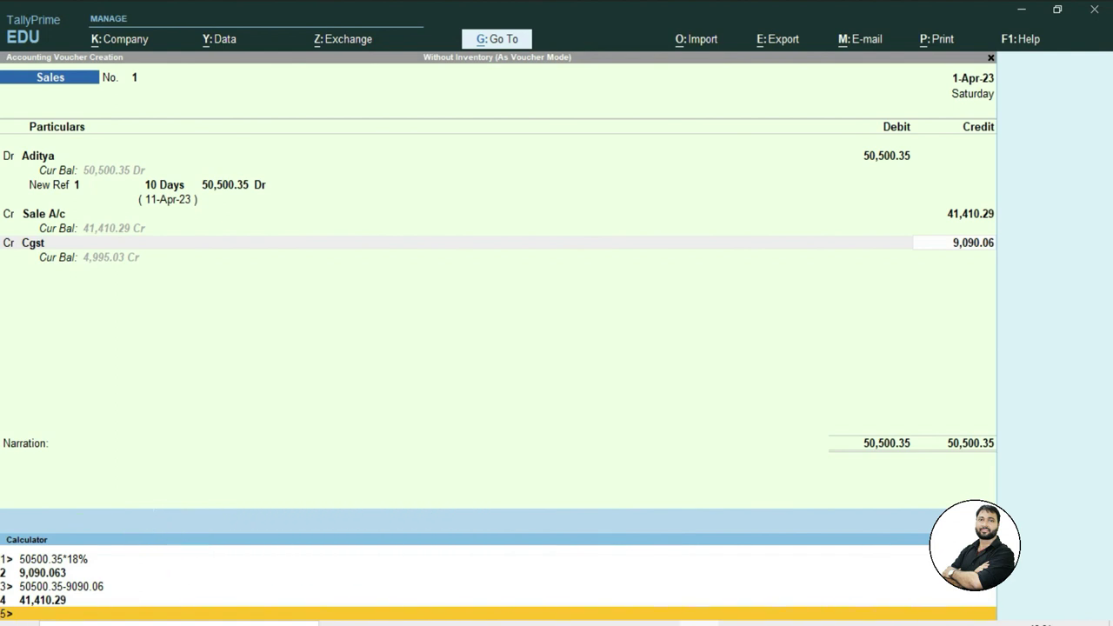
type("9090.06")
type("/2")
key("Return")
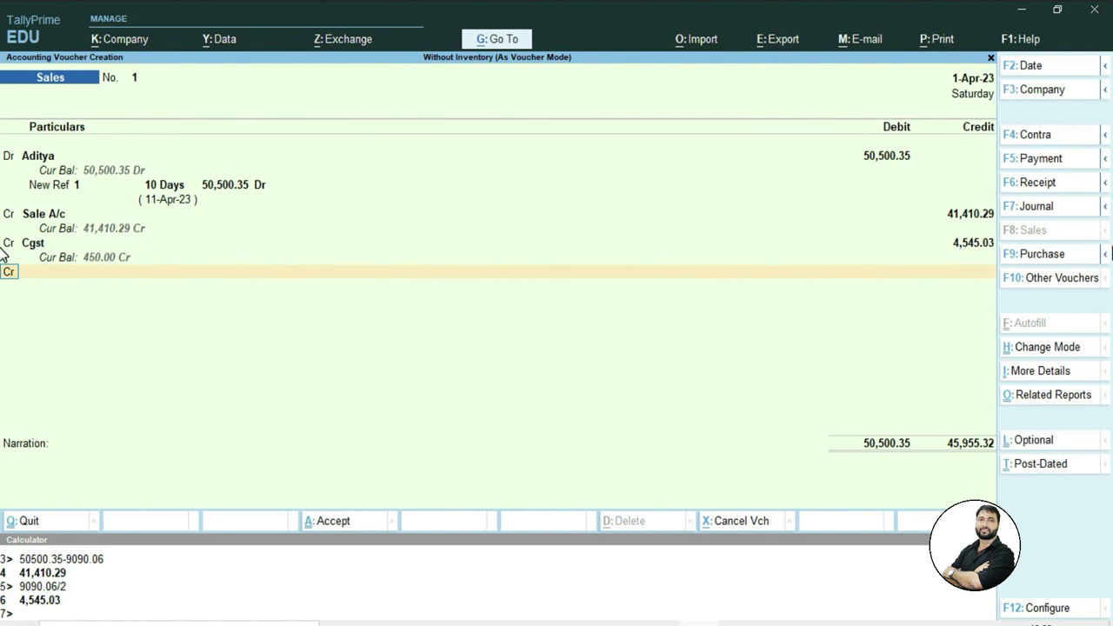
Add SGST as the third credit line with the remaining 4,545.03.
key("Return")
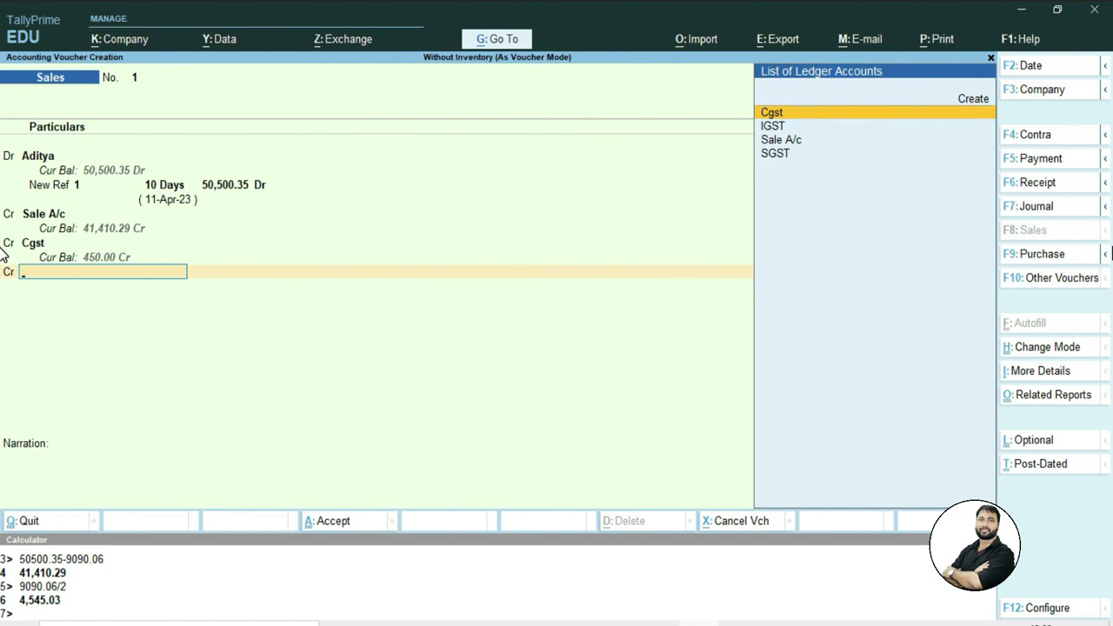
key("Down")
key("Down")
key("Down")
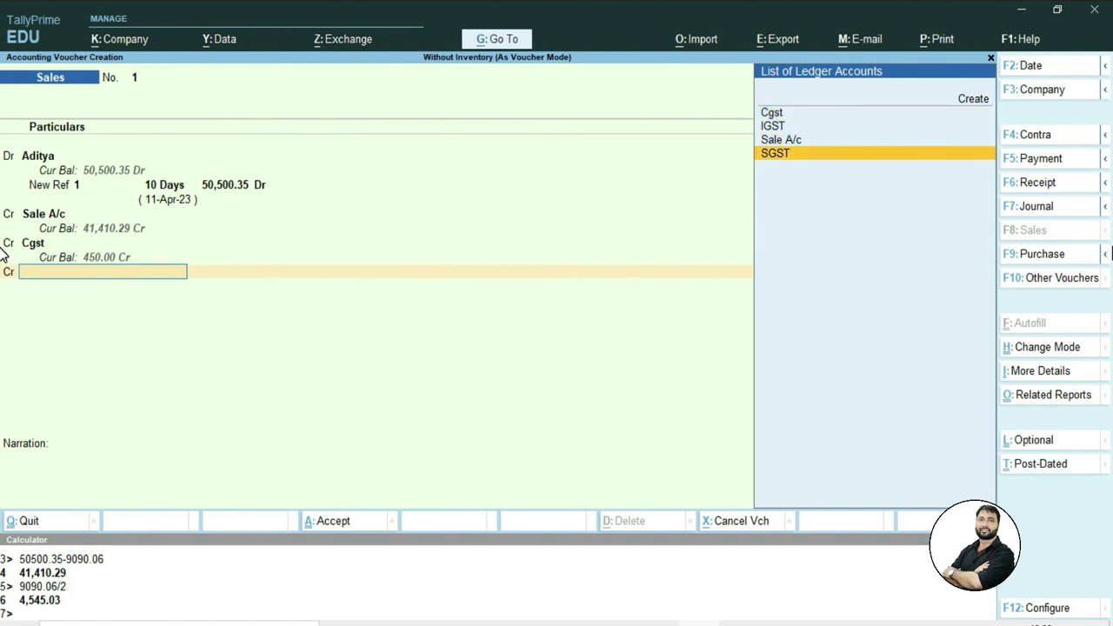
key("Return")
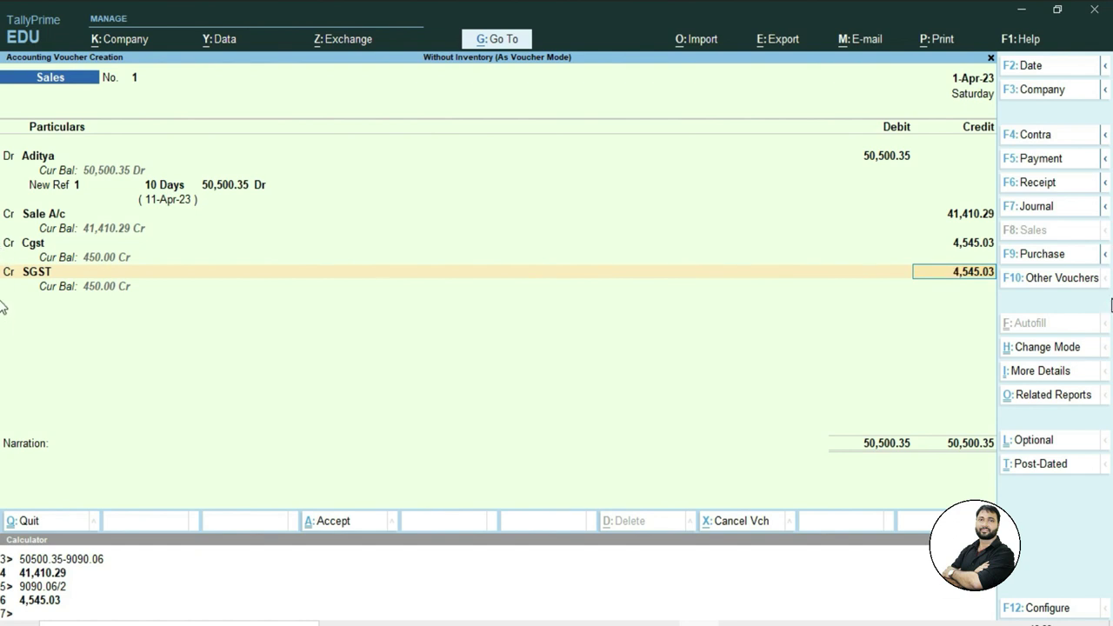
Close the calculator, accept the SGST amount, leave the narration blank and save the sales voucher.
key("ctrl+n")
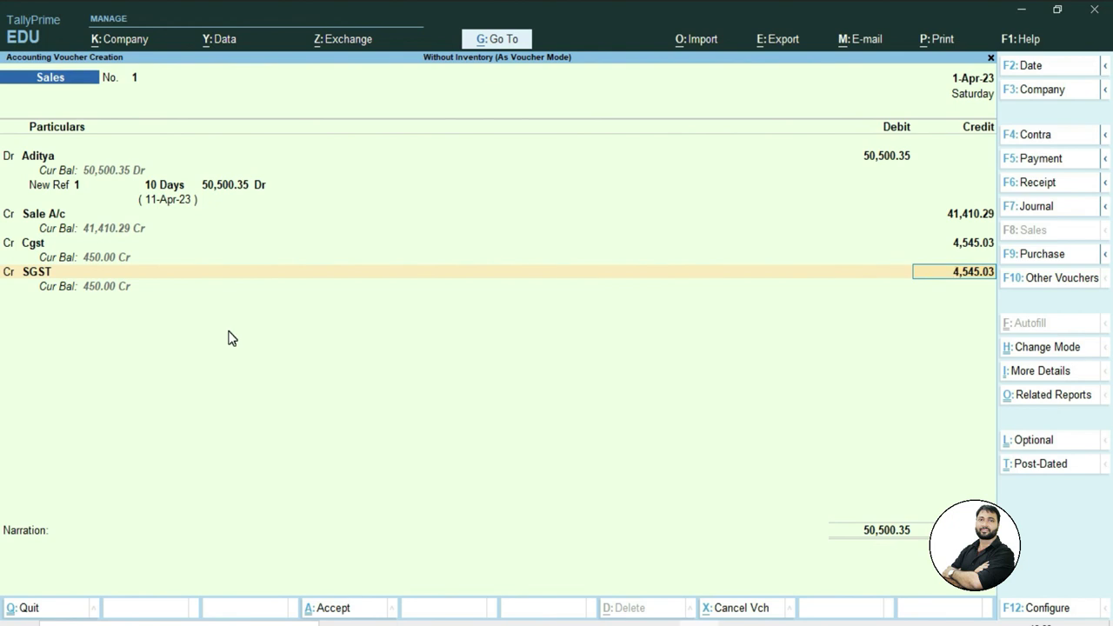
key("Return")
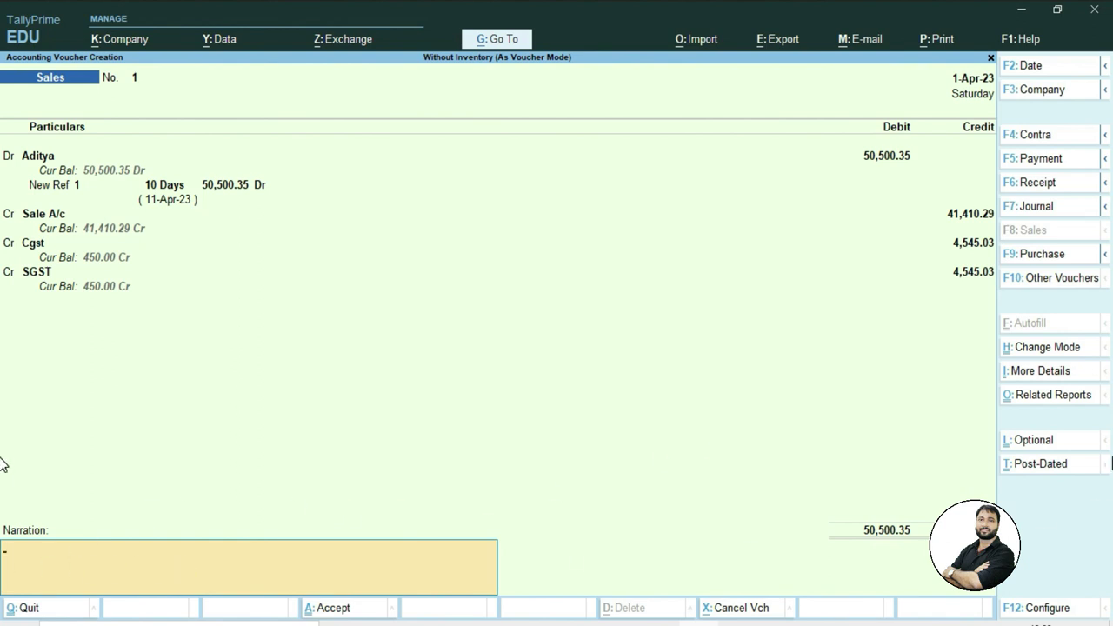
key("Return")
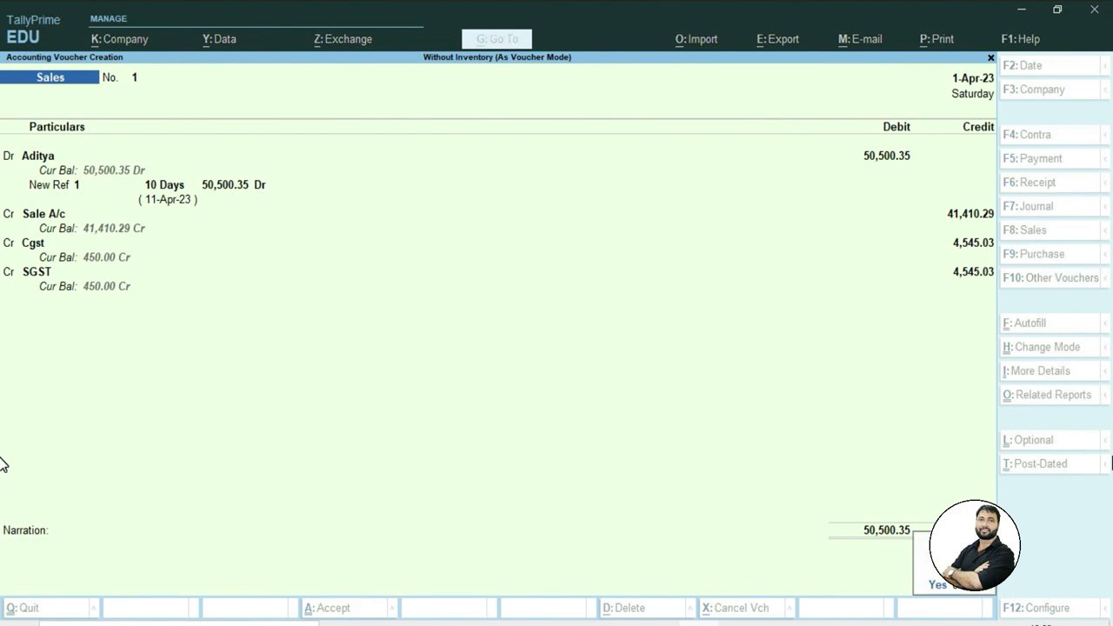
key("Return")
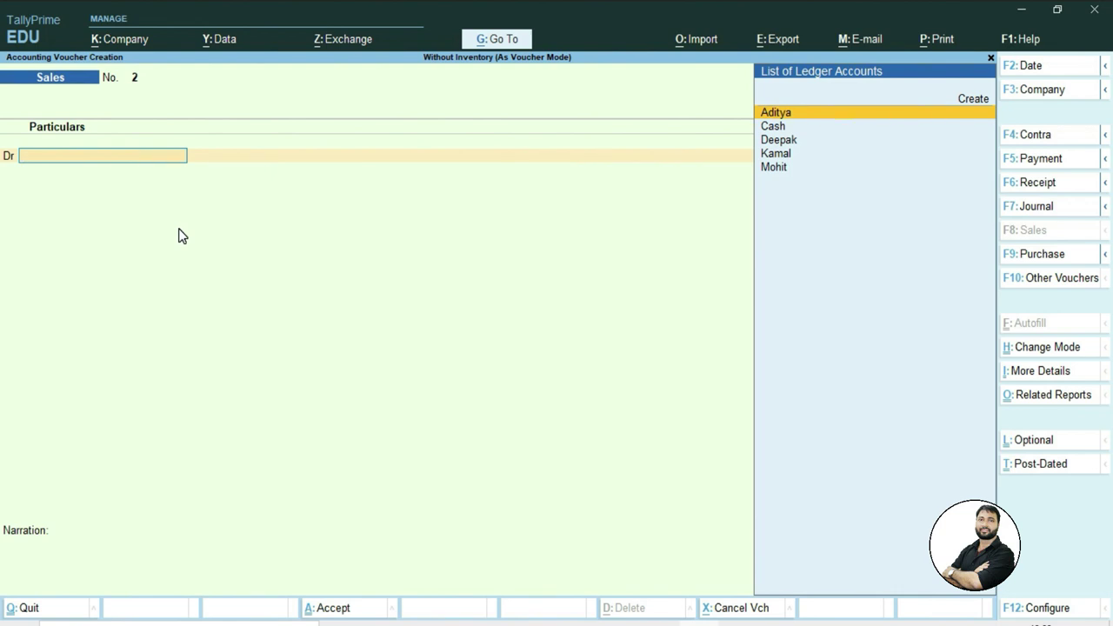
Switch to Word, tick question 2 and underline its buyer, the 20500.00 amount, the 12% rate and Inter-State Tax.
key("alt+Tab")
left_click_drag(201, 228, 234, 223)
left_click_drag(290, 248, 876, 246)
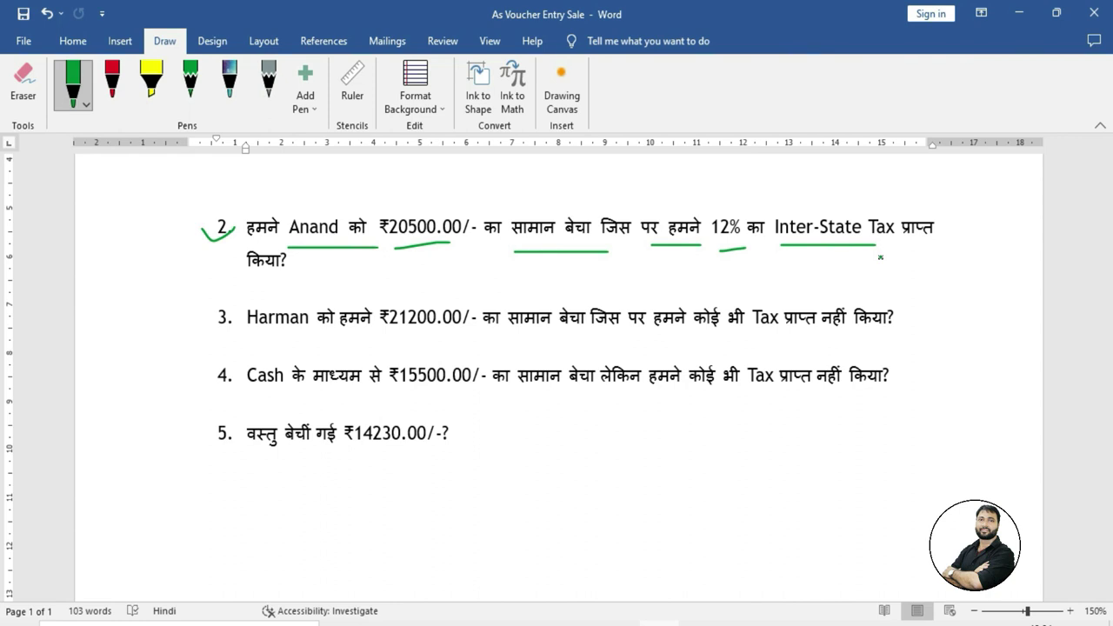
mouse_move(748, 204)
left_mouse_down()
mouse_move(716, 208)
mouse_move(714, 243)
mouse_move(741, 236)
mouse_move(747, 205)
left_mouse_up()
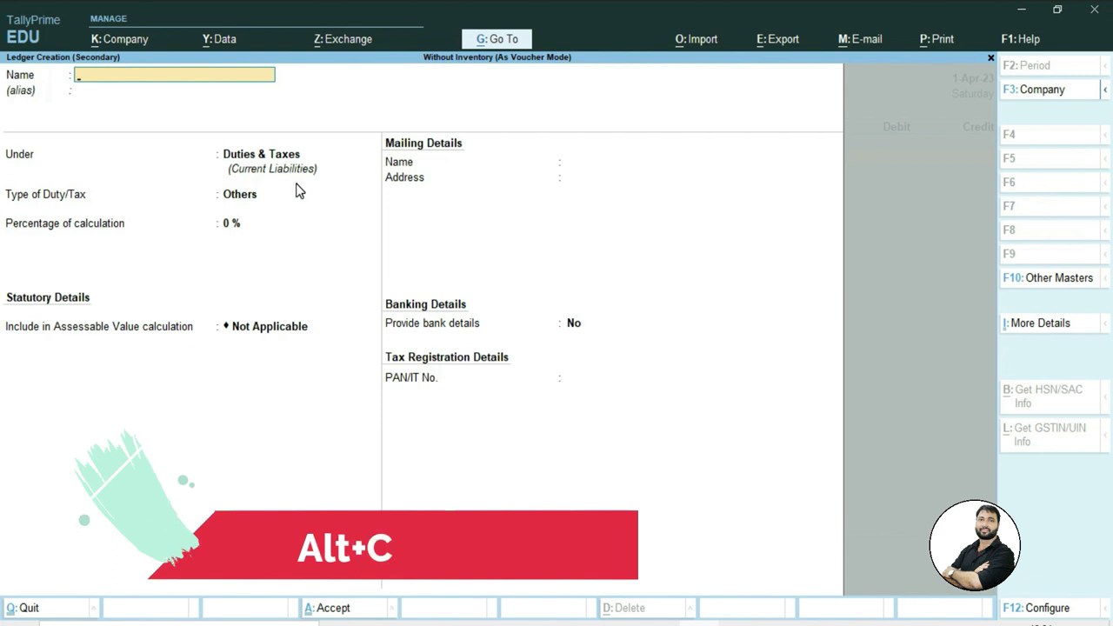
Create a ledger in the name of question 2's buyer and place it under Sundry Debtors.
key("alt+c")
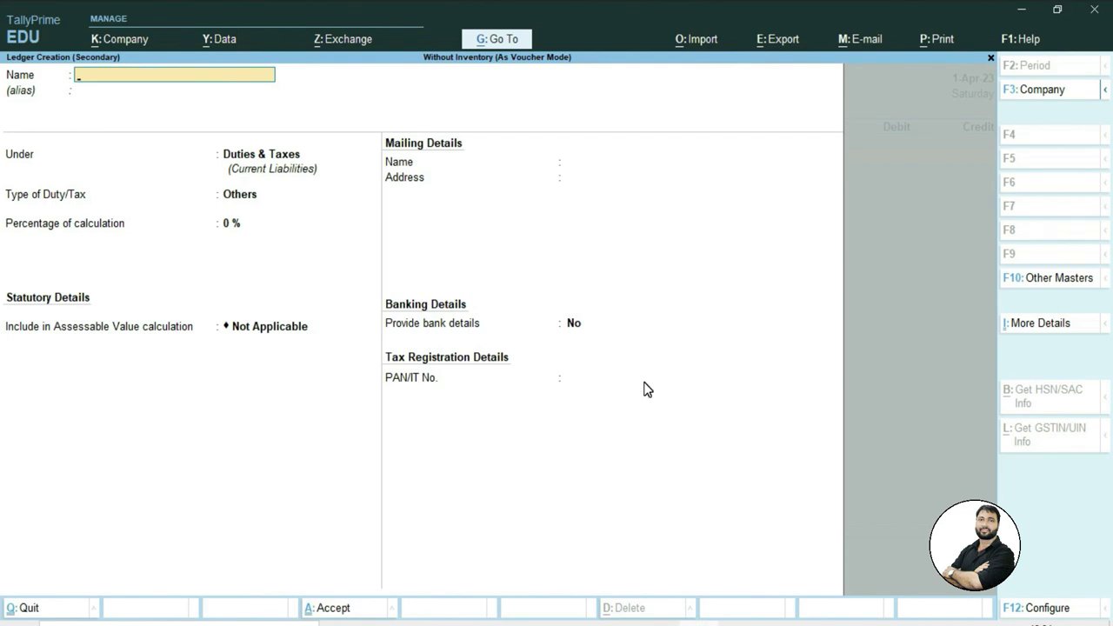
type("Anand")
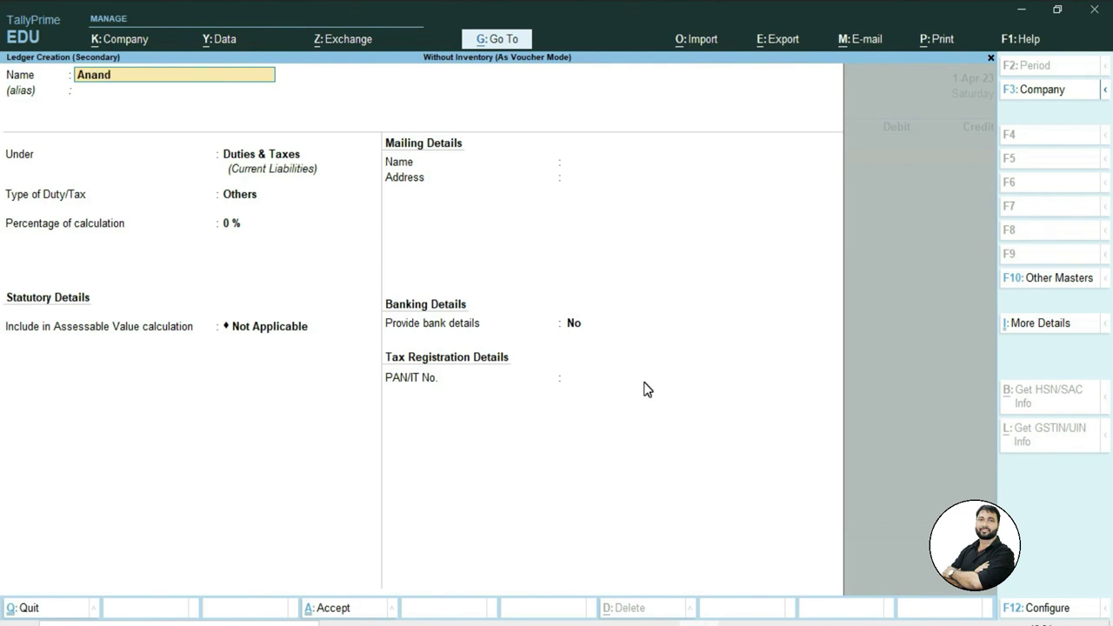
key("Return")
key("Return")
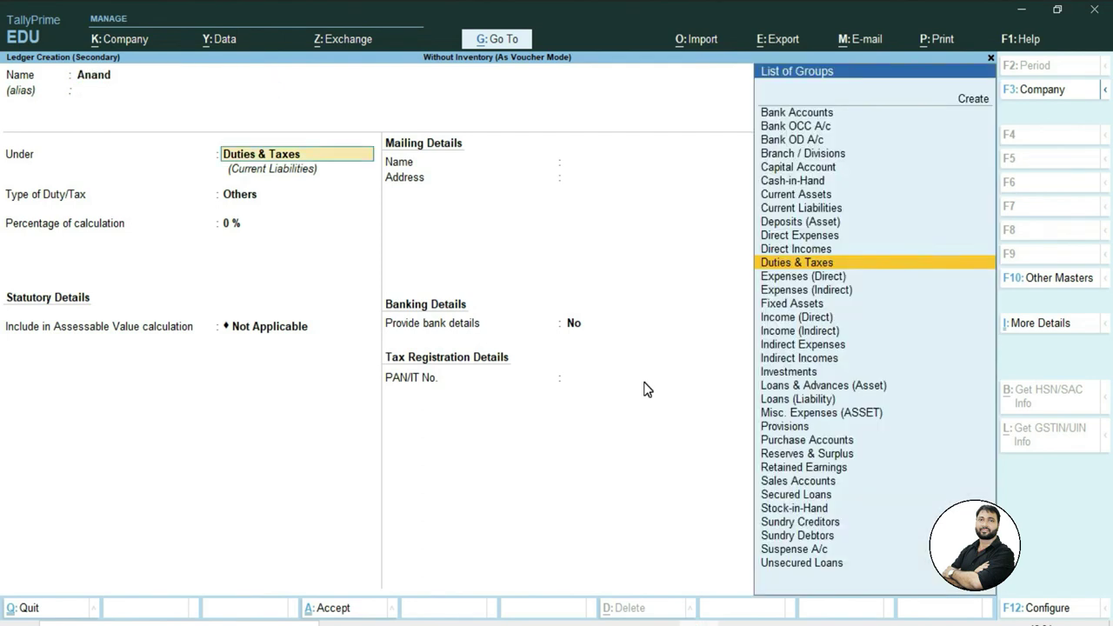
type("S")
key("Down")
key("Down")
key("Down")
key("Down")
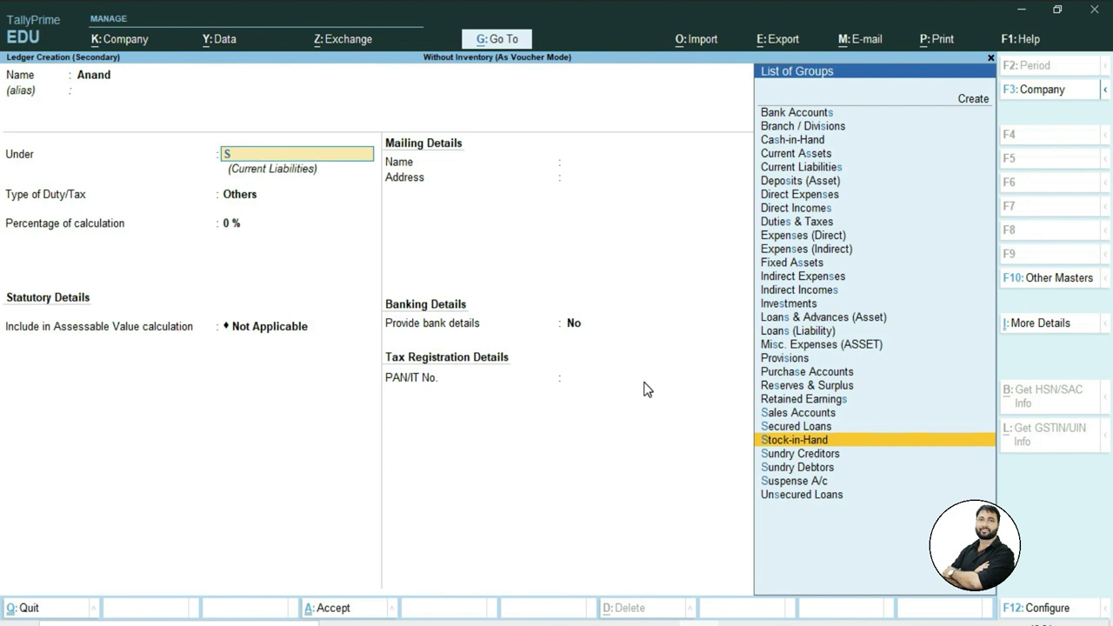
key("Return")
Keep the ledger's bill-by-bill settings and mailing name, set the state to Goa, and leave the pincode blank without bank details.
key("Return")
key("Return")
key("Return")
key("Return")
key("Return")
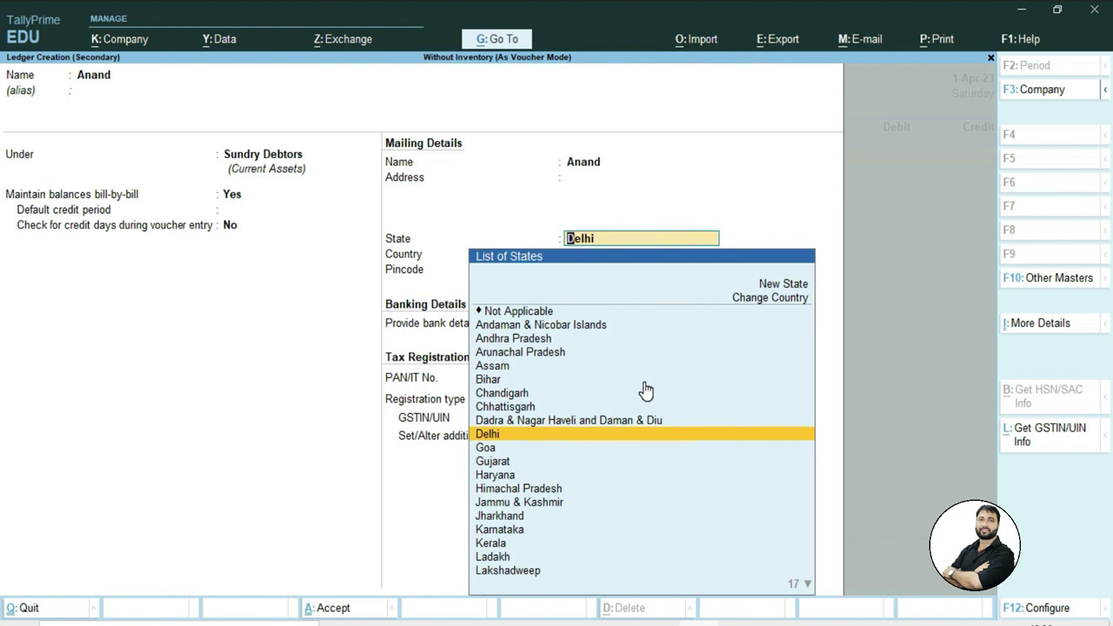
key("Down")
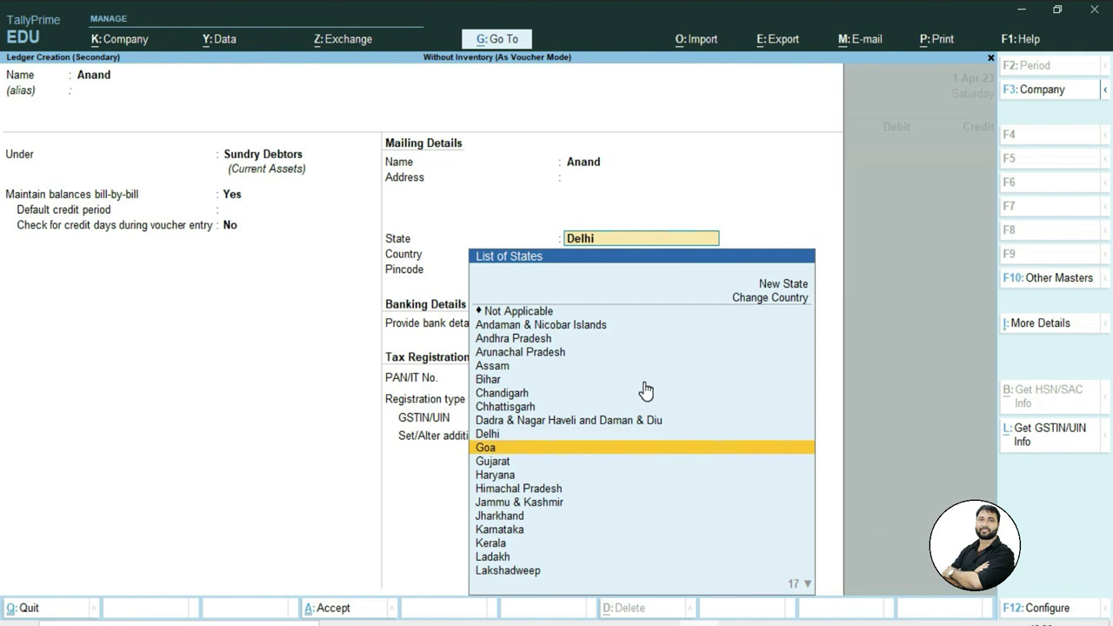
key("Return")
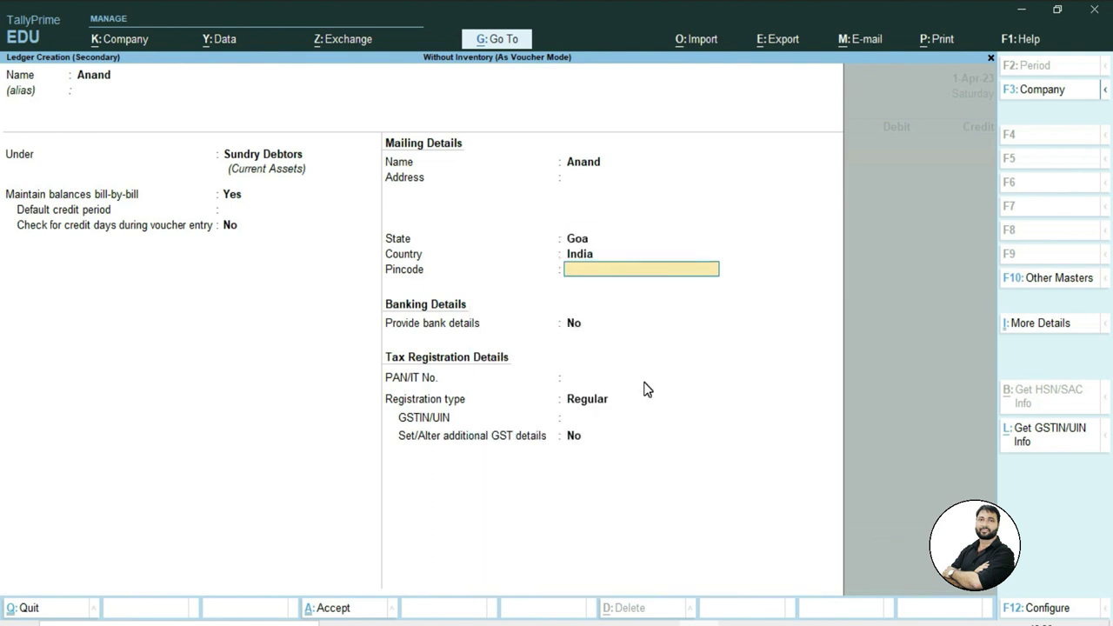
key("Return")
key("Return")
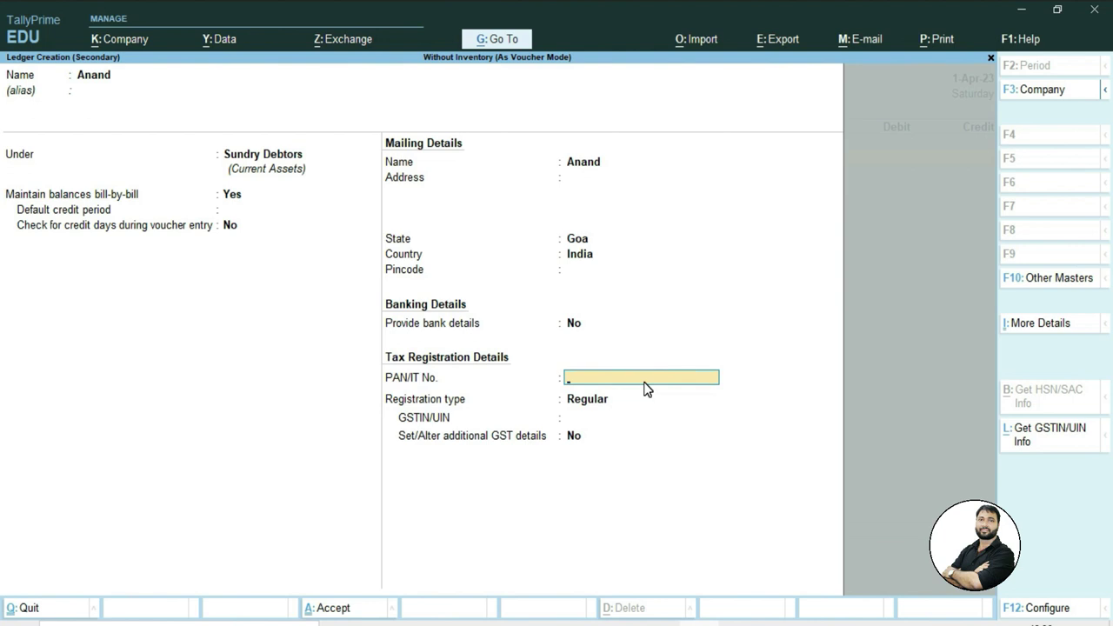
Leave the PAN blank, keep the registration type as Regular and paste the buyer's GSTIN.
key("Return")
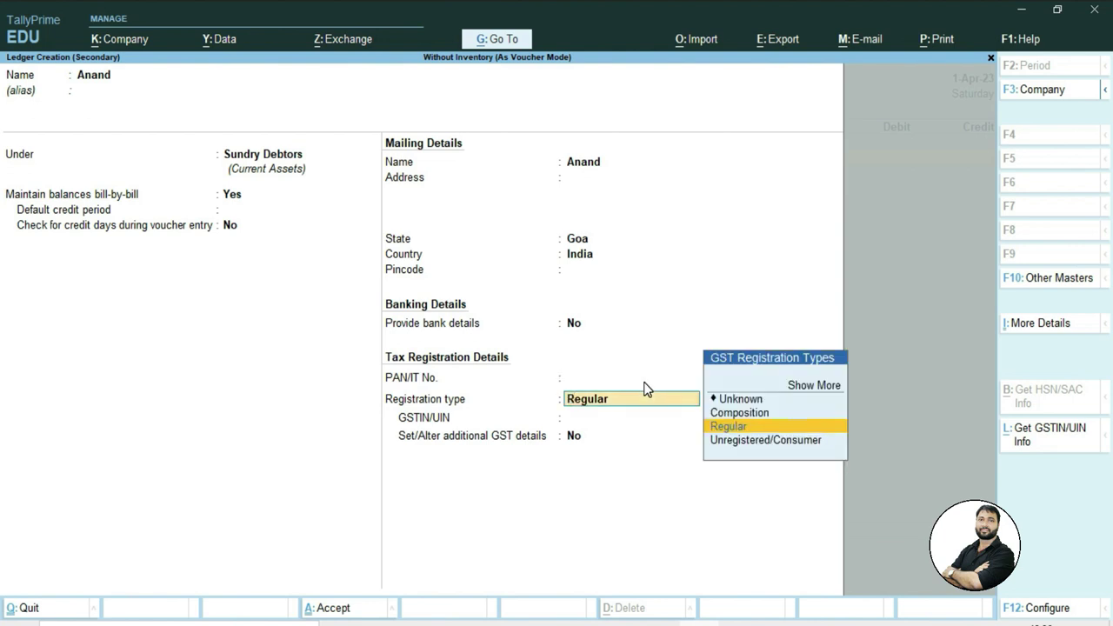
key("Return")
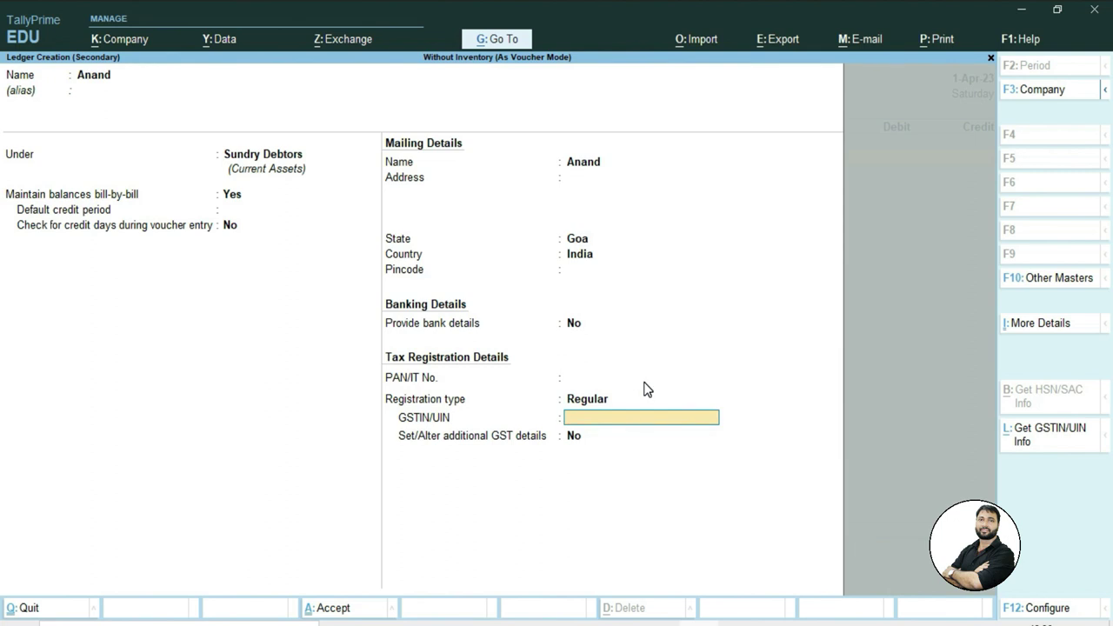
key("BackSpace")
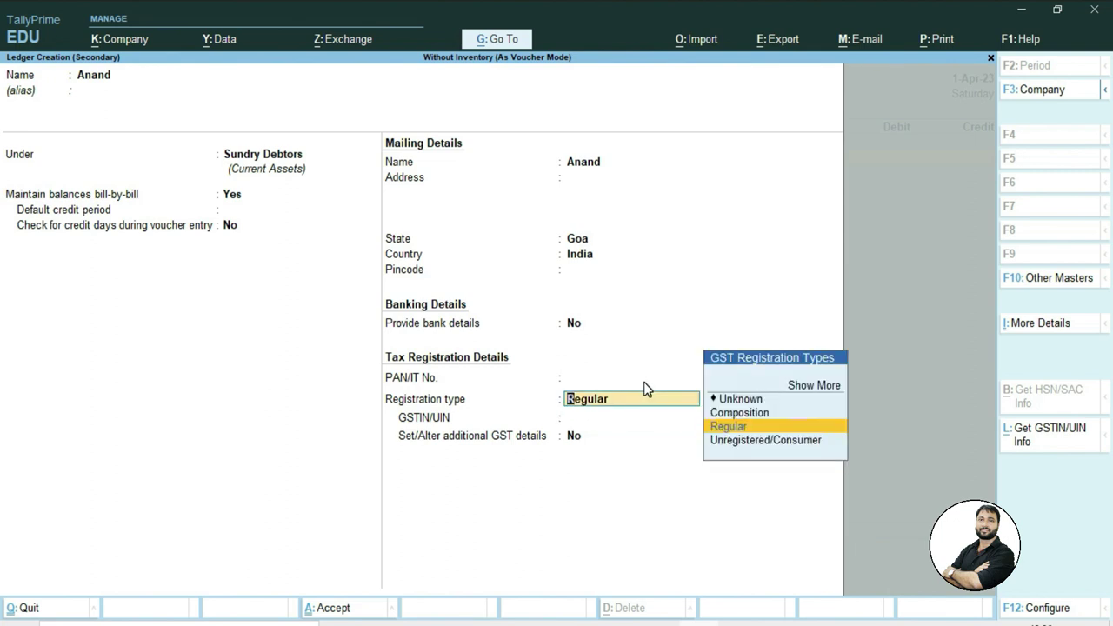
key("Return")
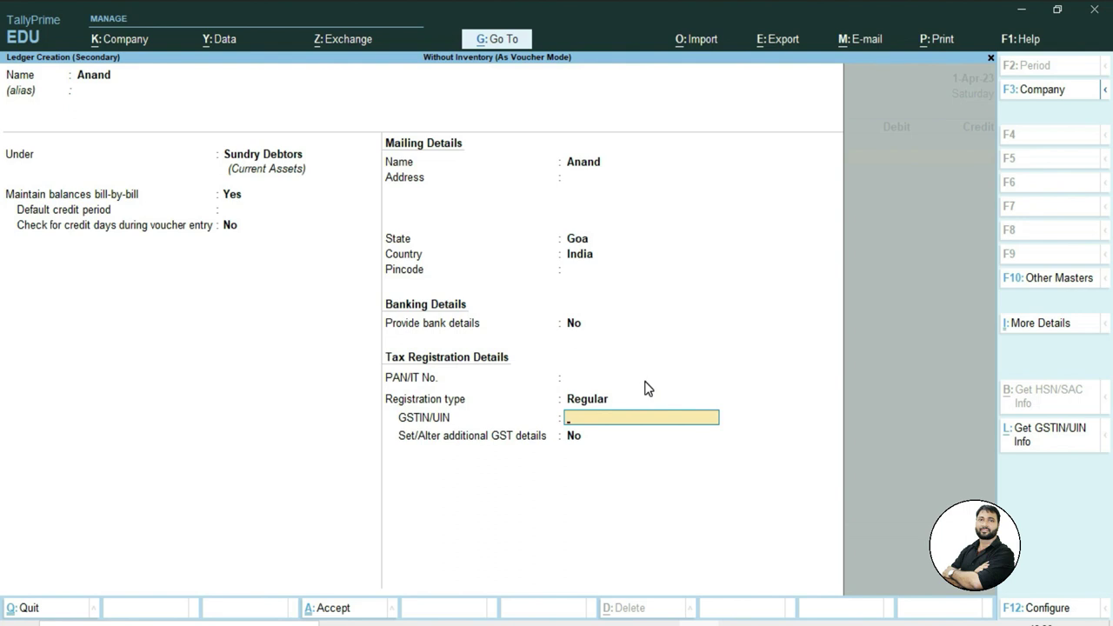
key("ctrl+alt+v")
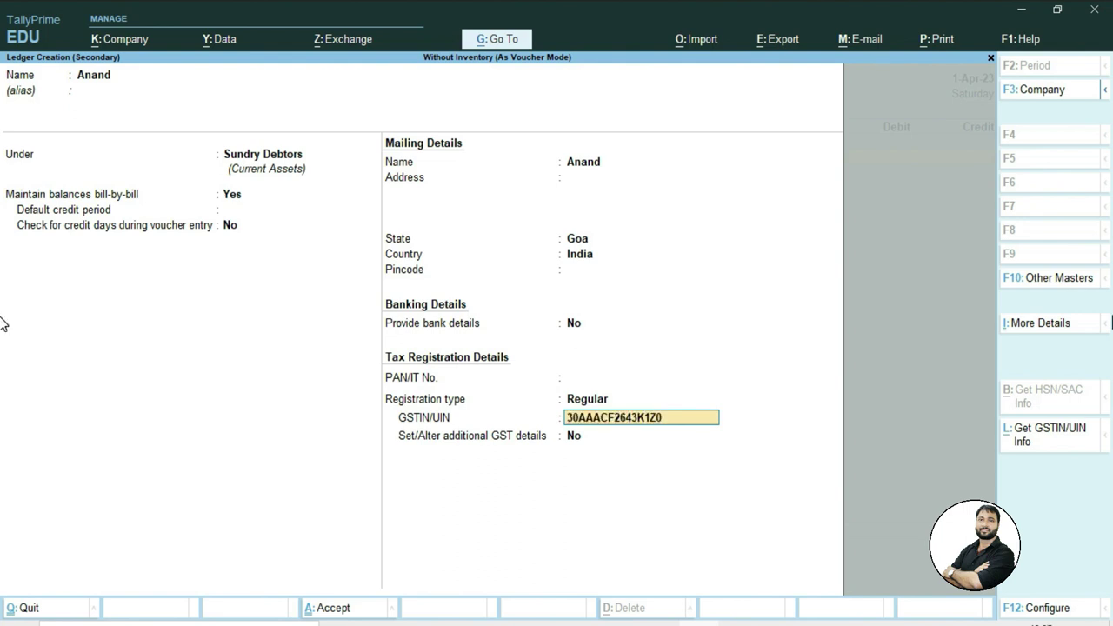
key("Return")
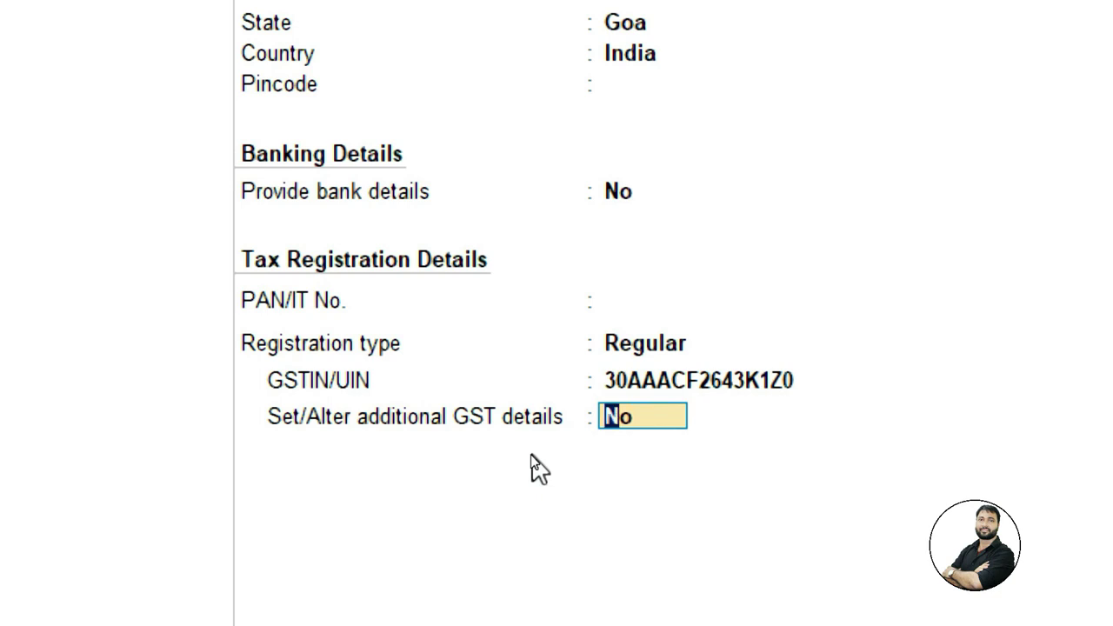
Set additional GST details with Goa as place of supply and the party as a transporter, keep the offered transporter ID, and save the ledger.
key("y")
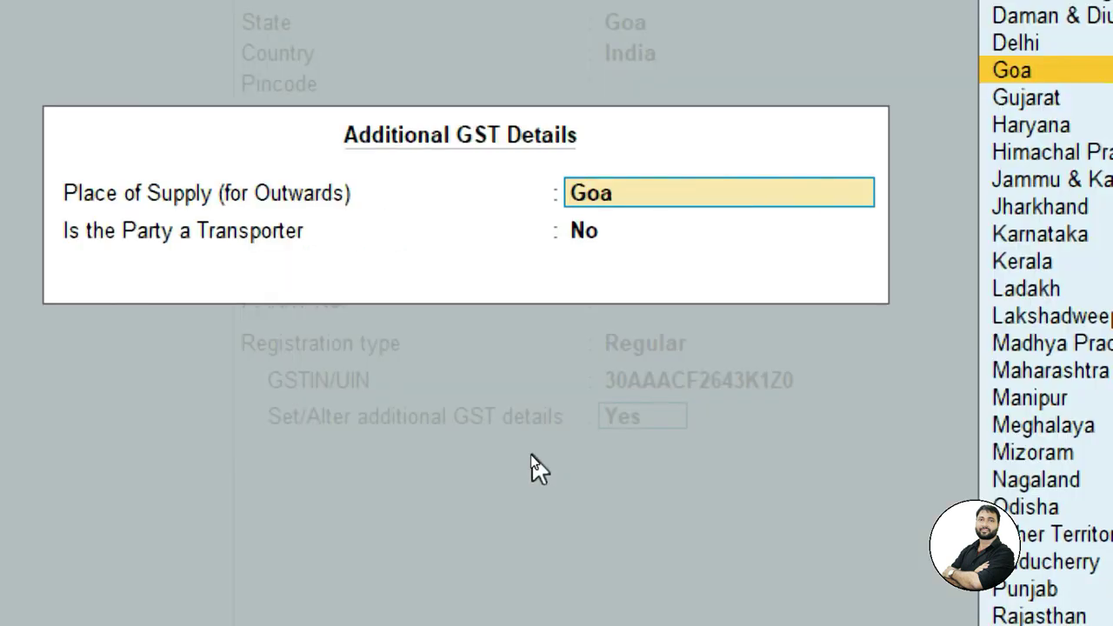
key("Return")
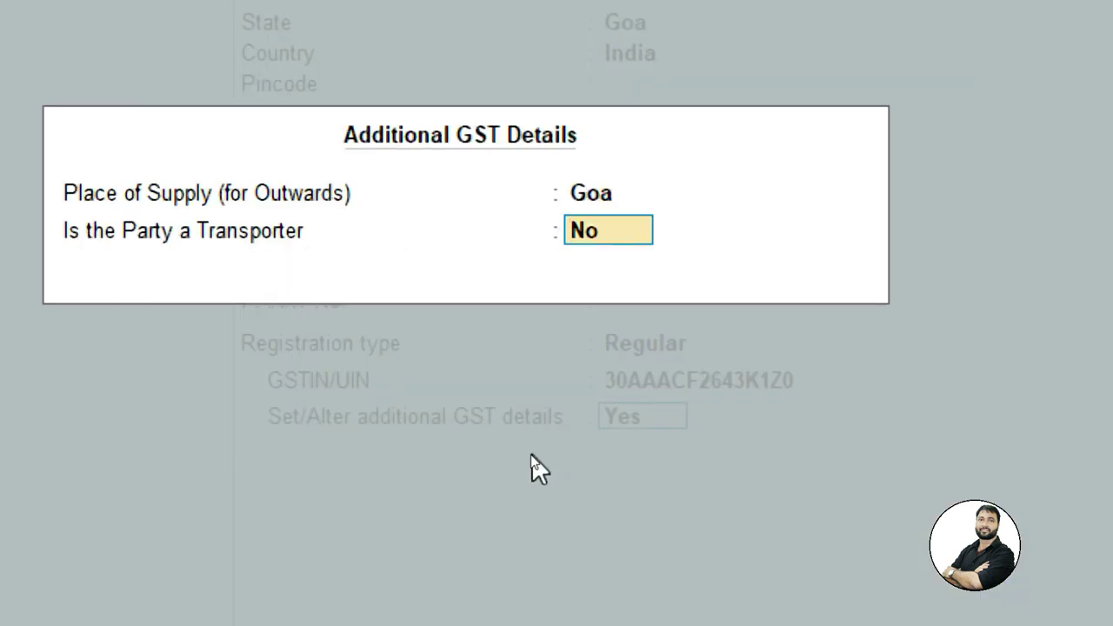
type("y")
key("Return")
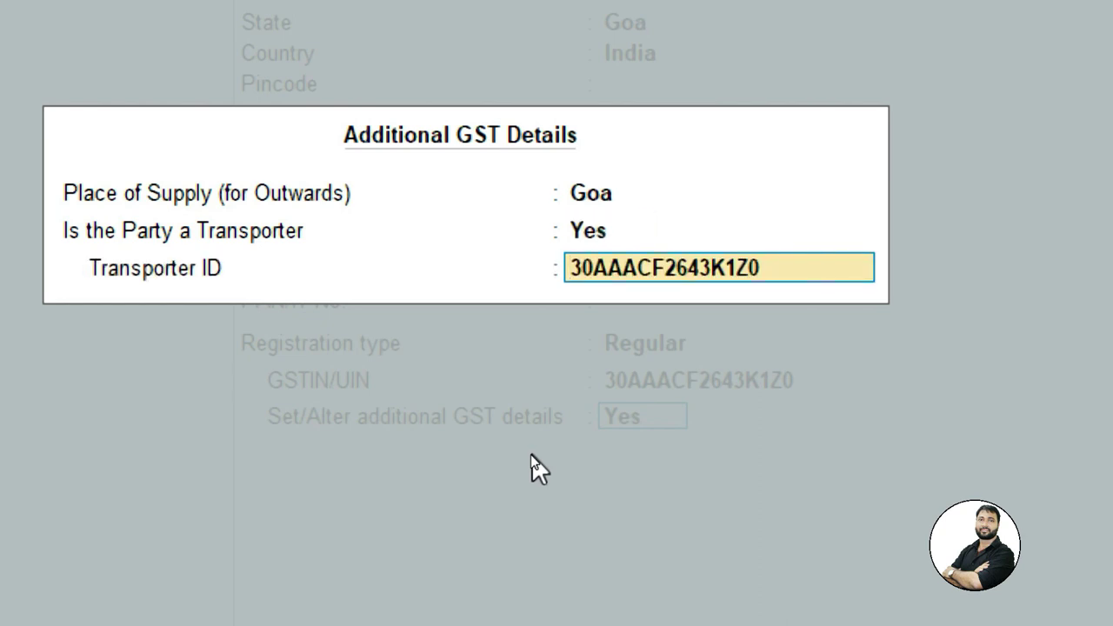
key("Return")
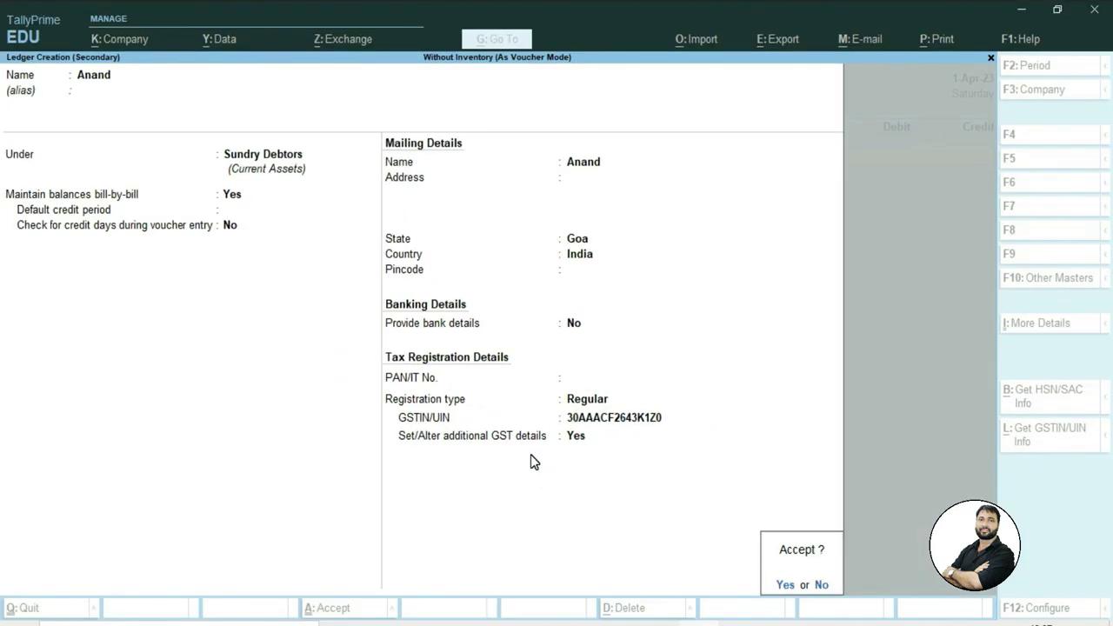
key("Return")
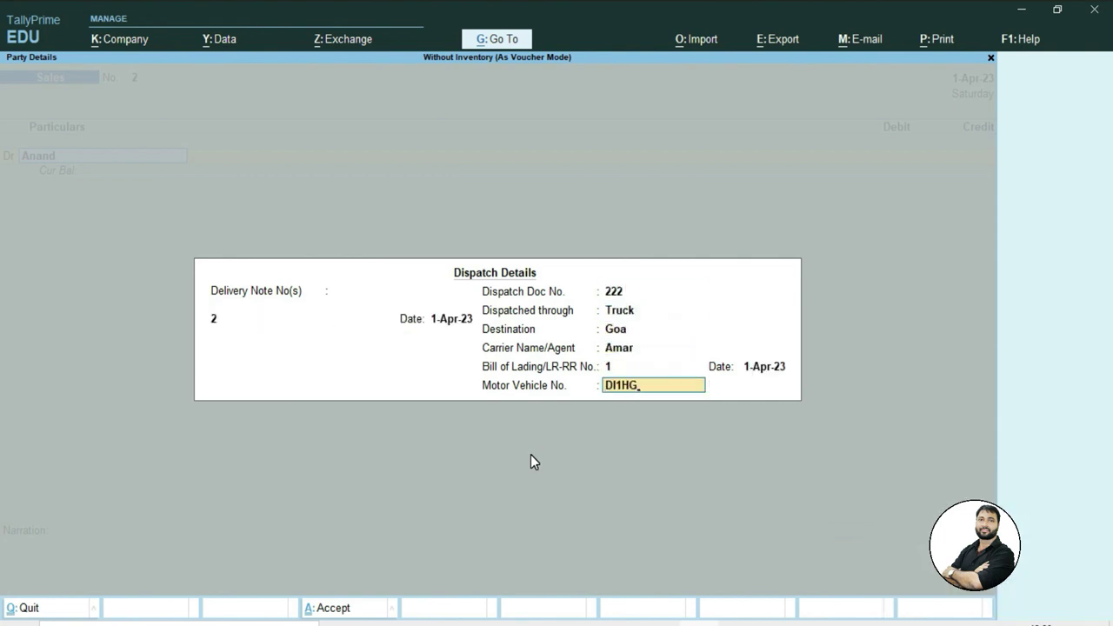
Complete the motor vehicle number with 2525 in the dispatch details and accept the buyer's party details unchanged.
type("2525")
key("Return")
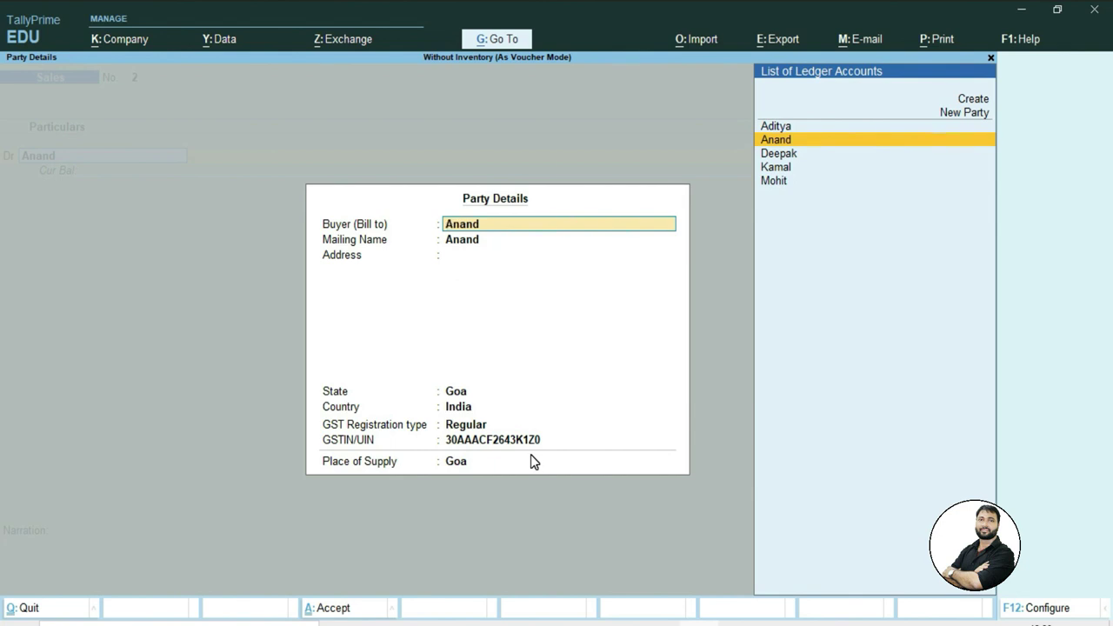
key("Return")
key("Return")
key("Return")
key("Return")
key("Return")
key("Return")
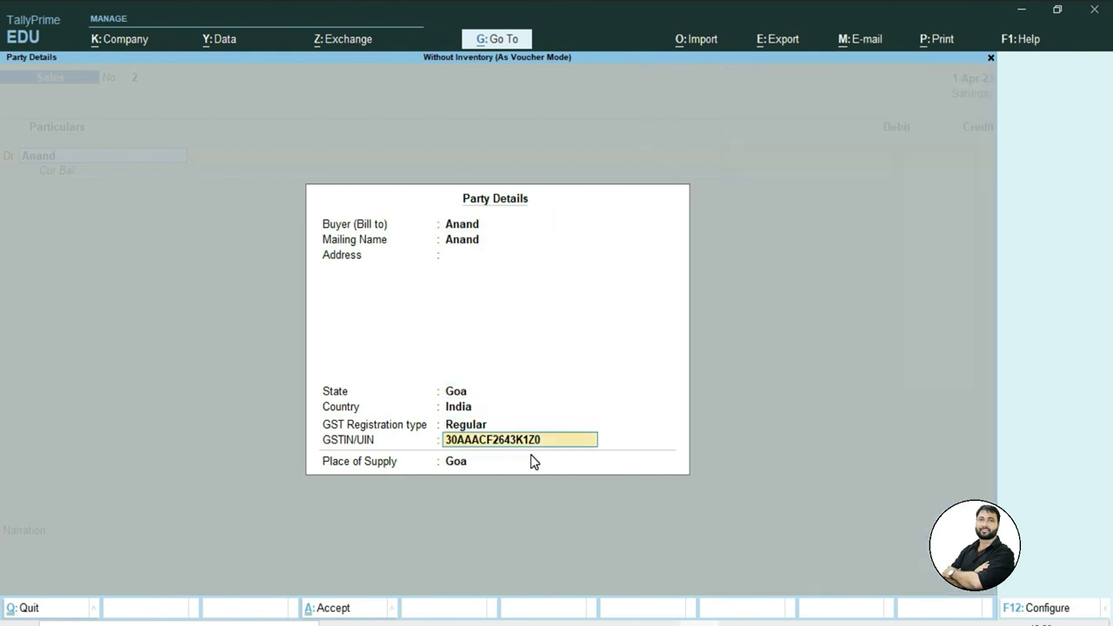
key("Return")
key("Return")
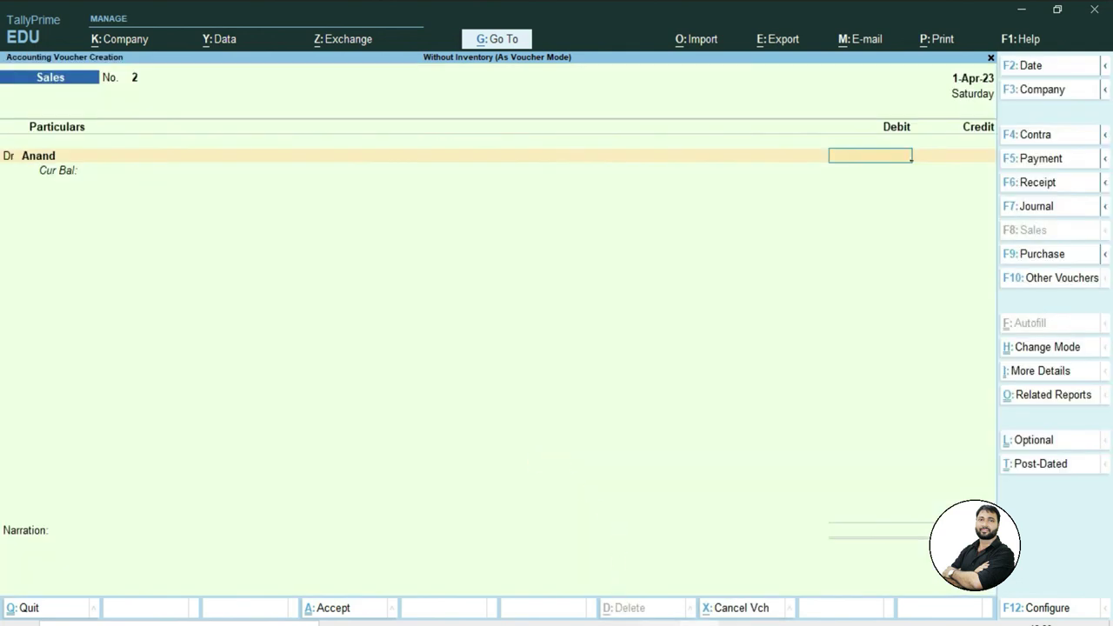
Check question 2's sale amount in Word, return to TallyPrime and debit the buyer with 20500.
key("alt+Tab")
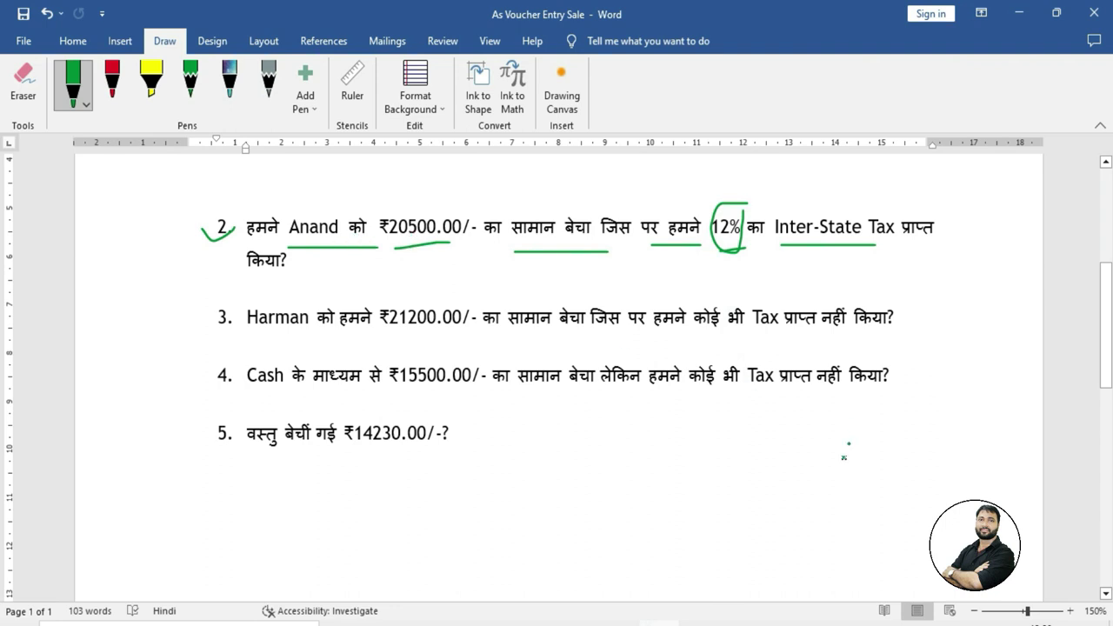
key("alt+Tab")
type("20500")
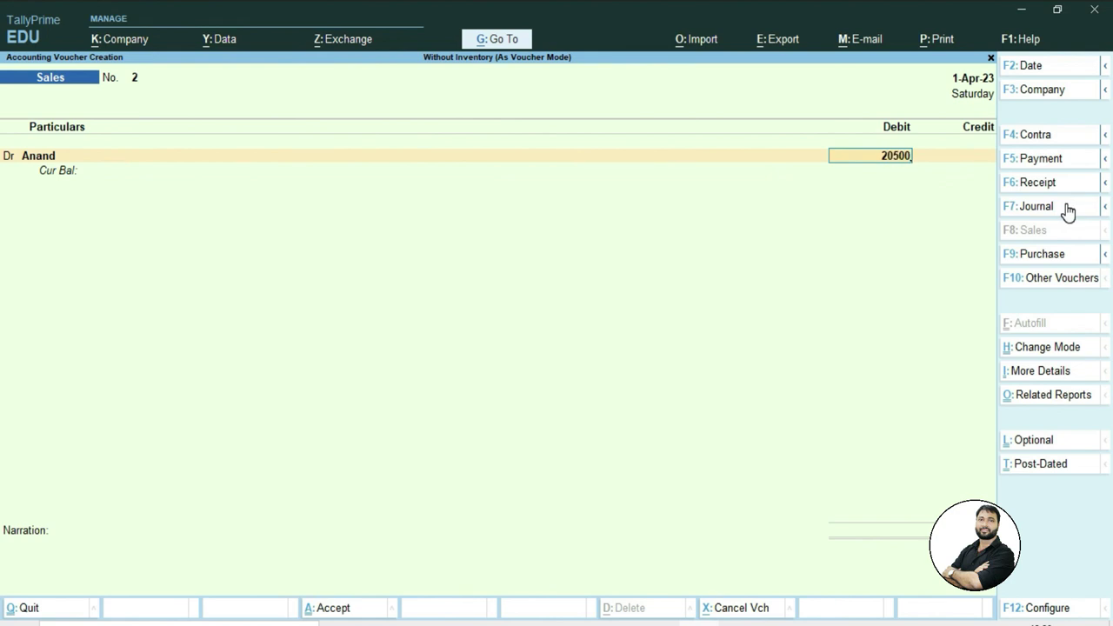
key("Return")
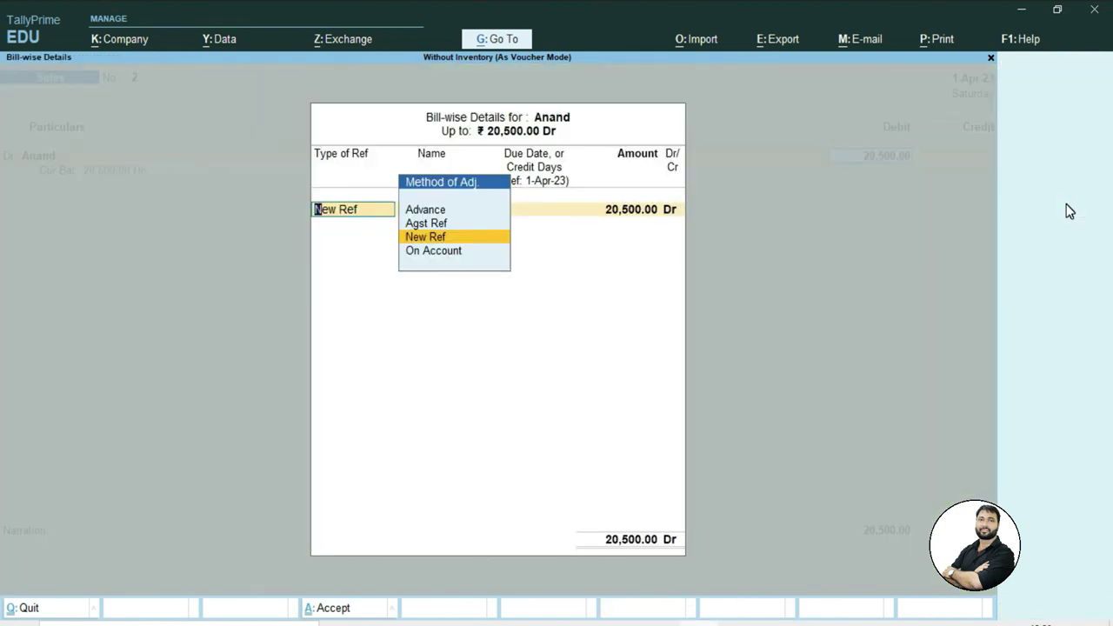
Record the buyer's bill as New Ref 2 with 10 Days credit for the full 20,500.00.
key("Return")
key("Return")
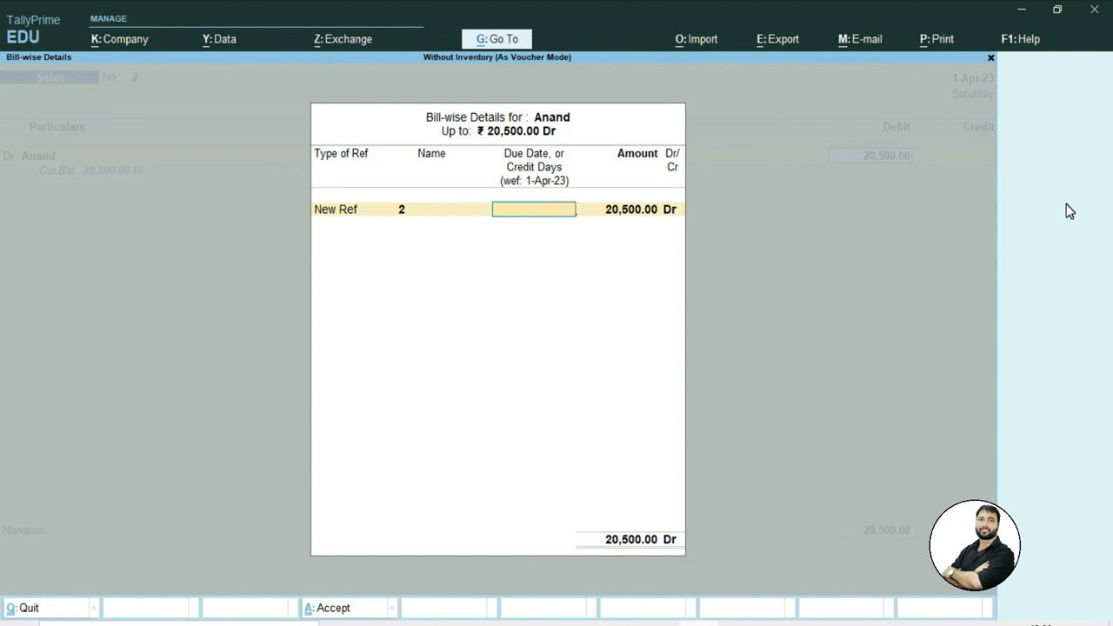
type("10 Days")
key("Return")
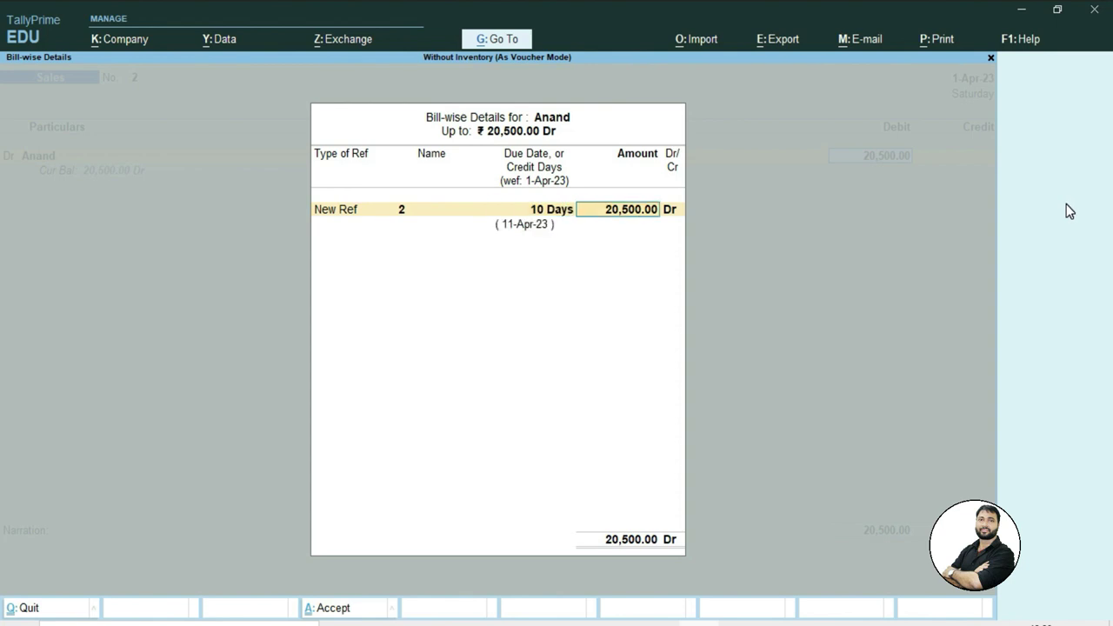
key("Return")
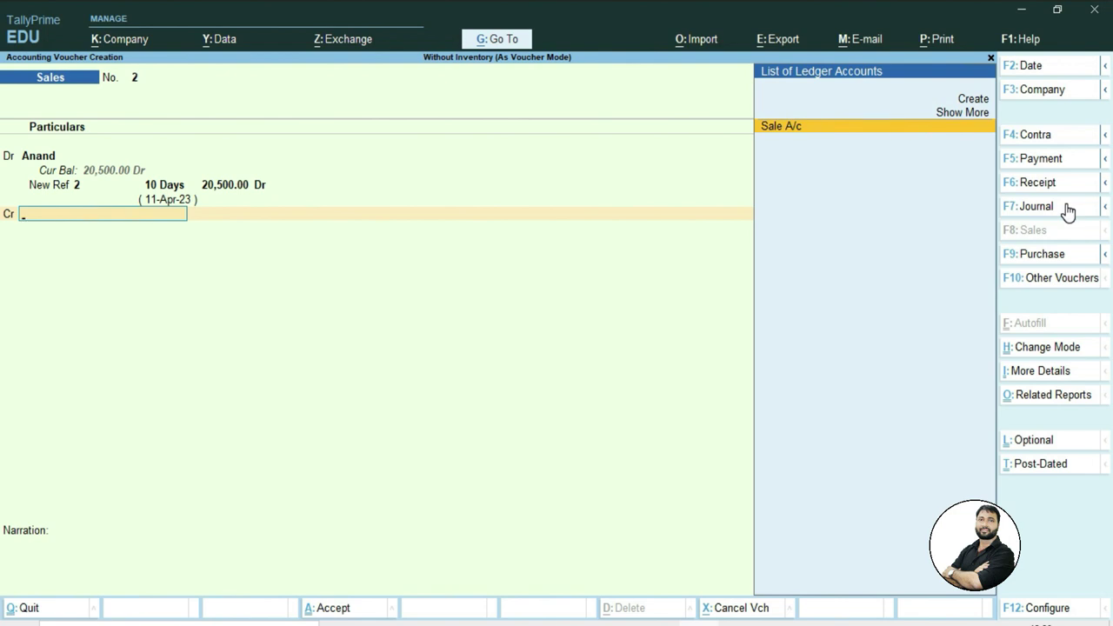
Credit Sale A/c without any inventory allocation, calculate 20500*12% and enter 2,460.00 as its amount.
key("Return")
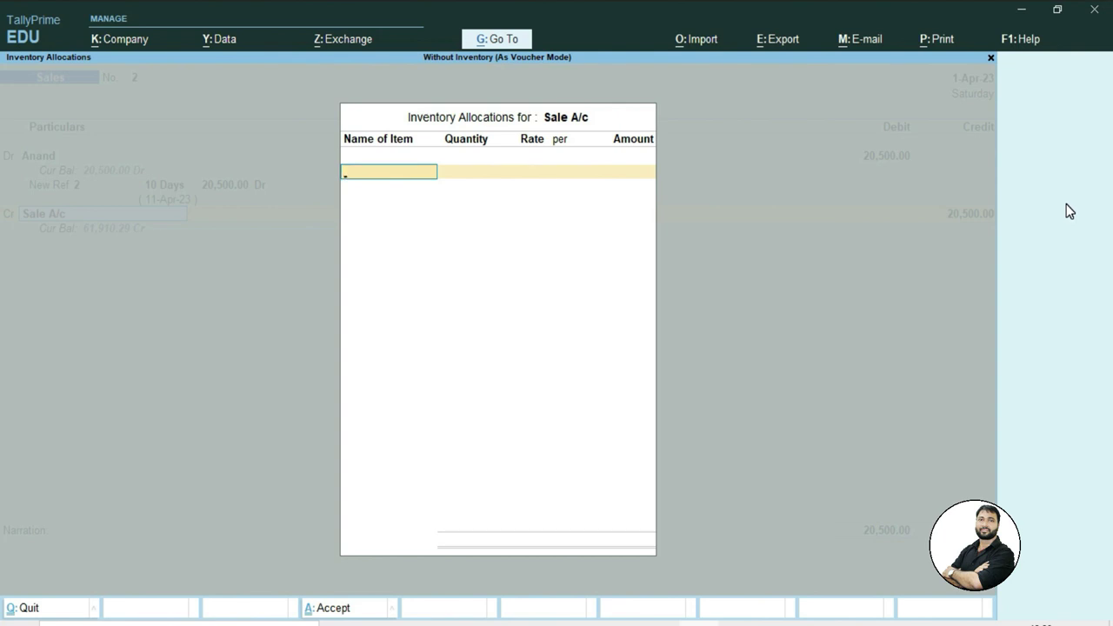
key("Escape")
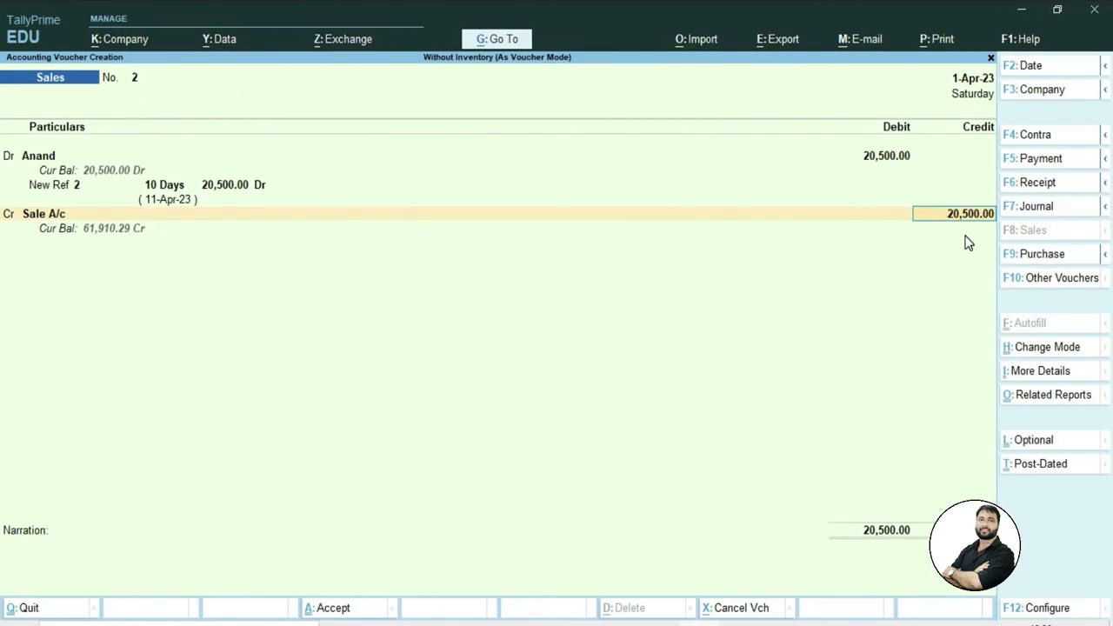
key("alt+c")
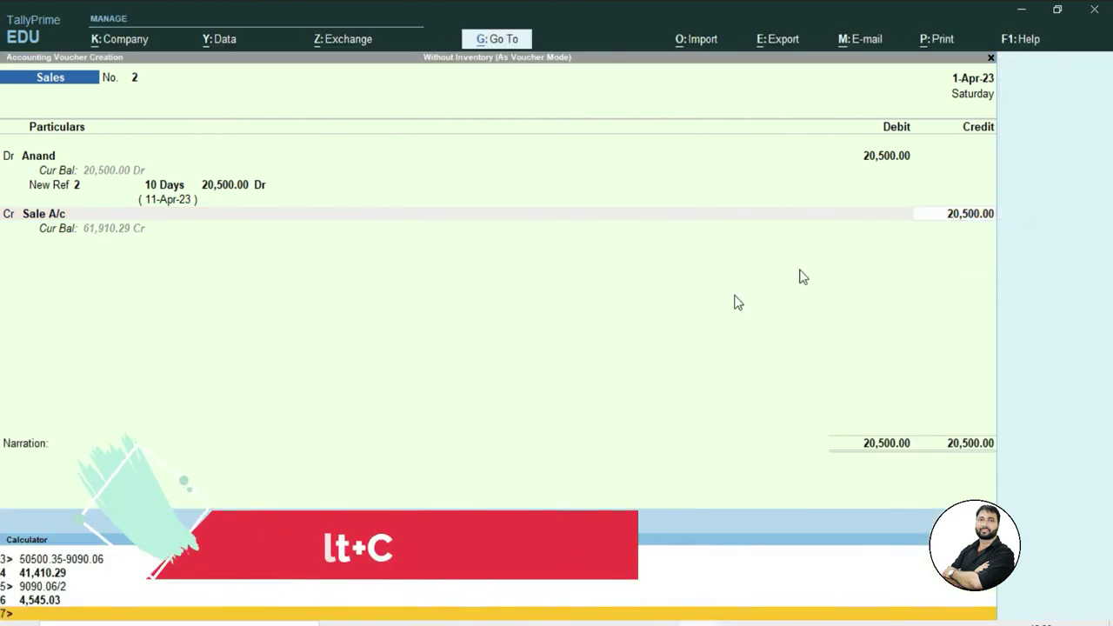
type("2")
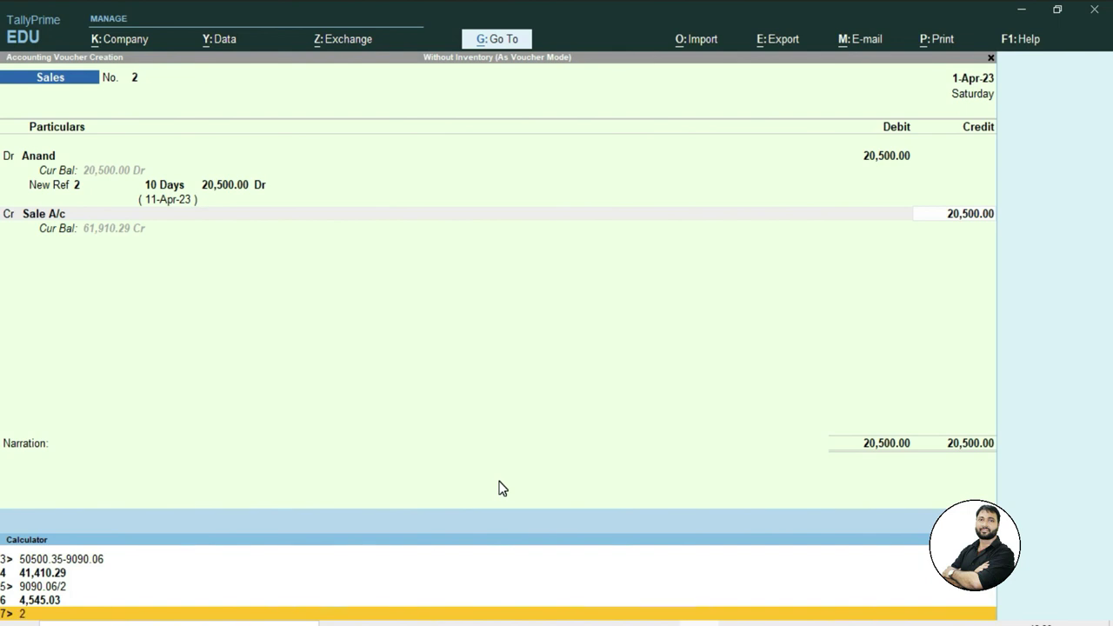
type("0500*12%")
key("Return")
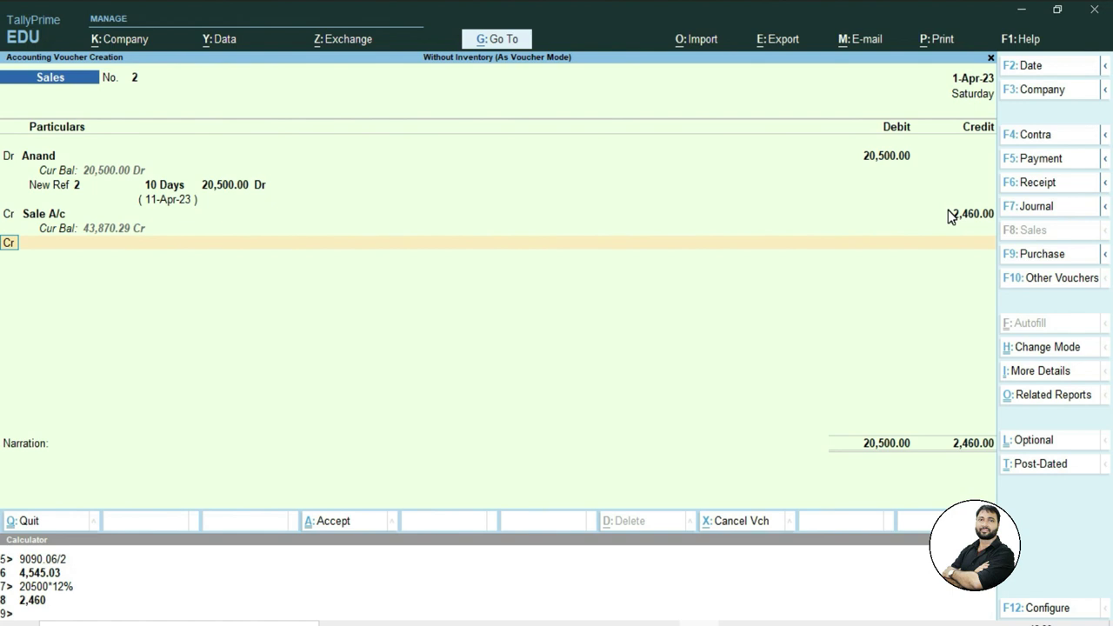
Return to the Sale A/c amount, calculate 20500-2460 and enter 18,040.00 as its credit.
key("BackSpace")
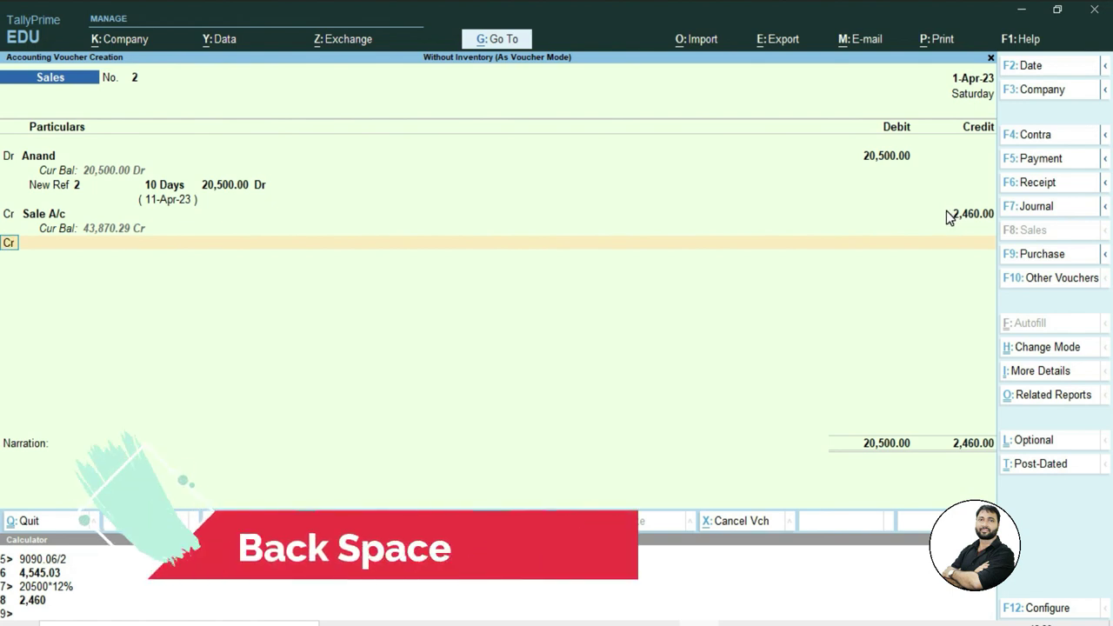
key("BackSpace")
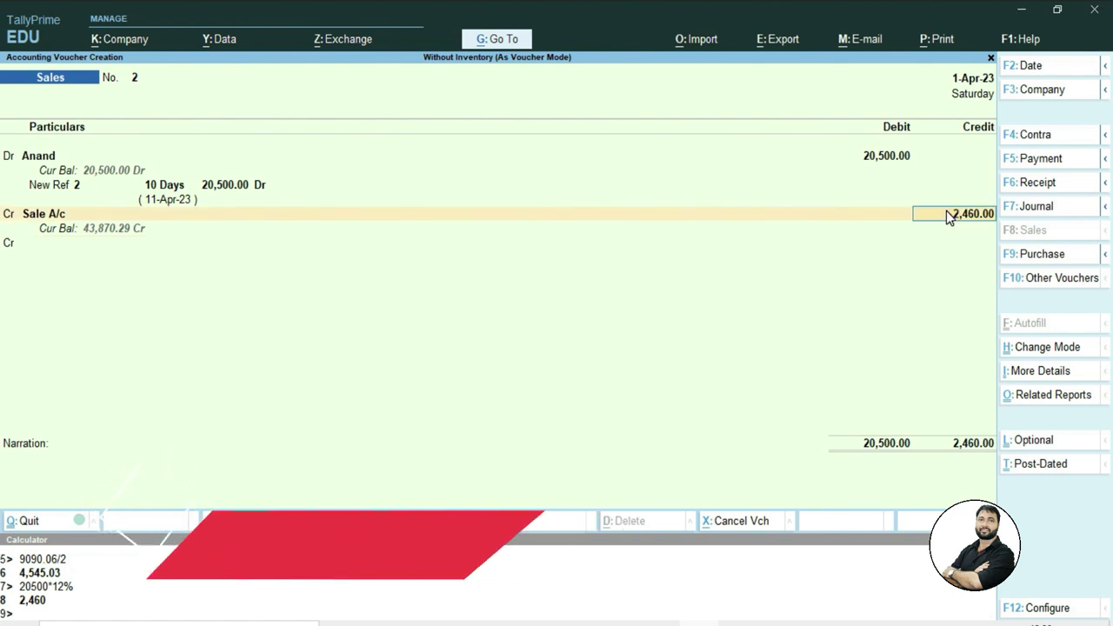
key("alt+c")
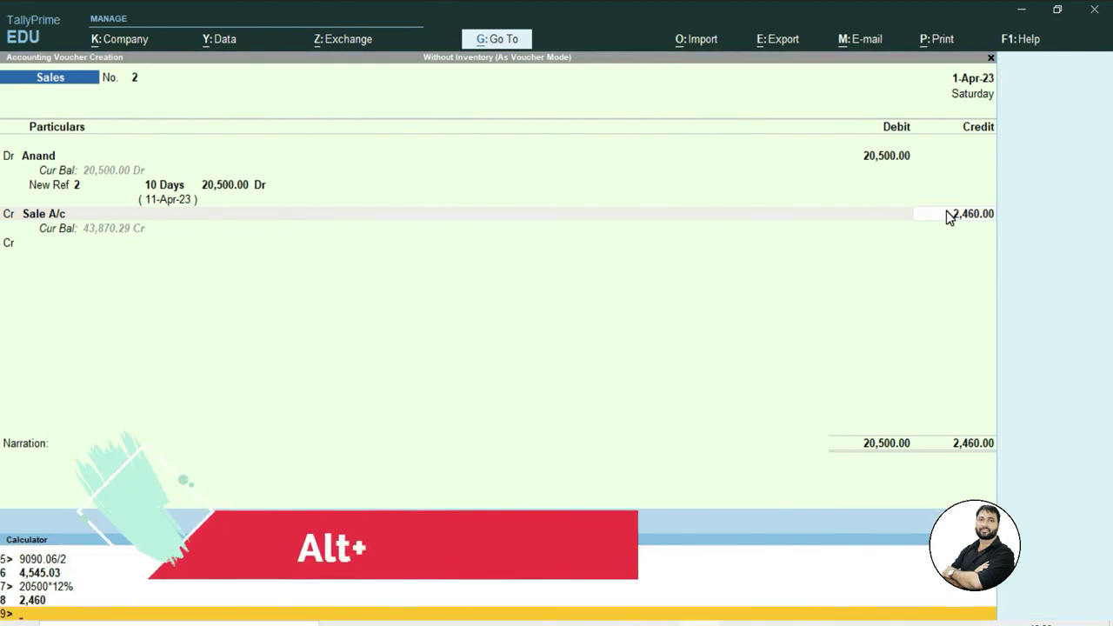
type("20")
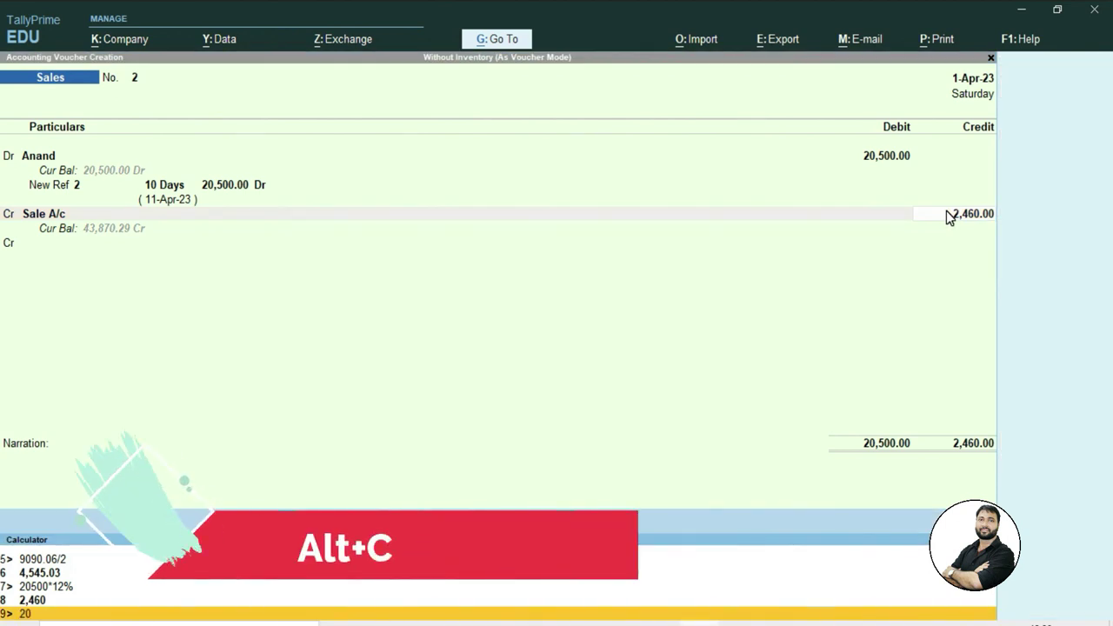
type("500-2460")
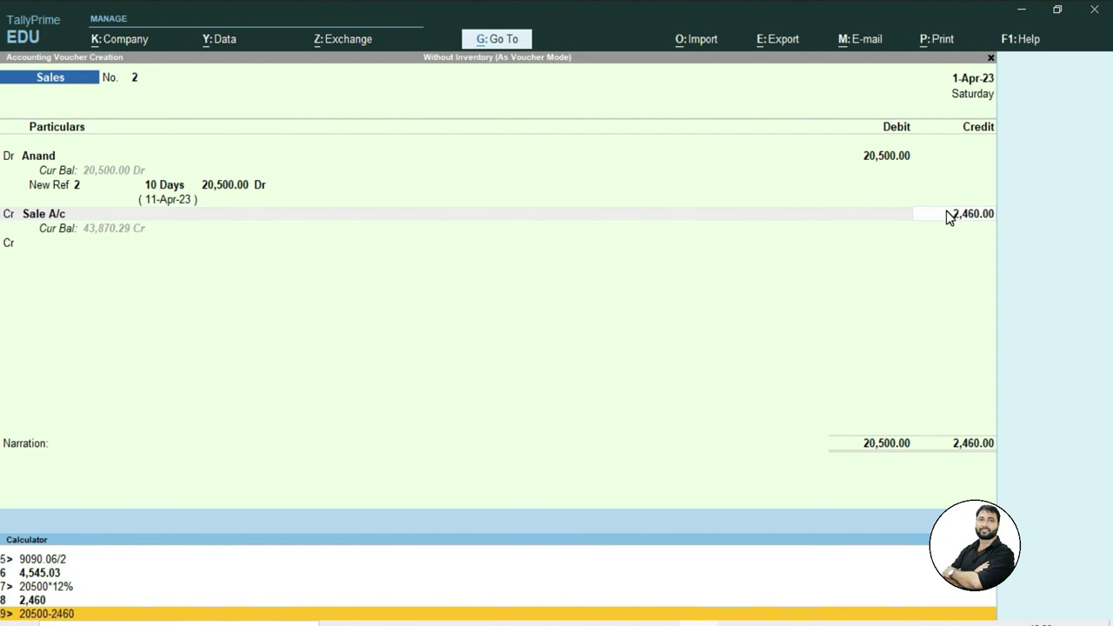
key("Return")
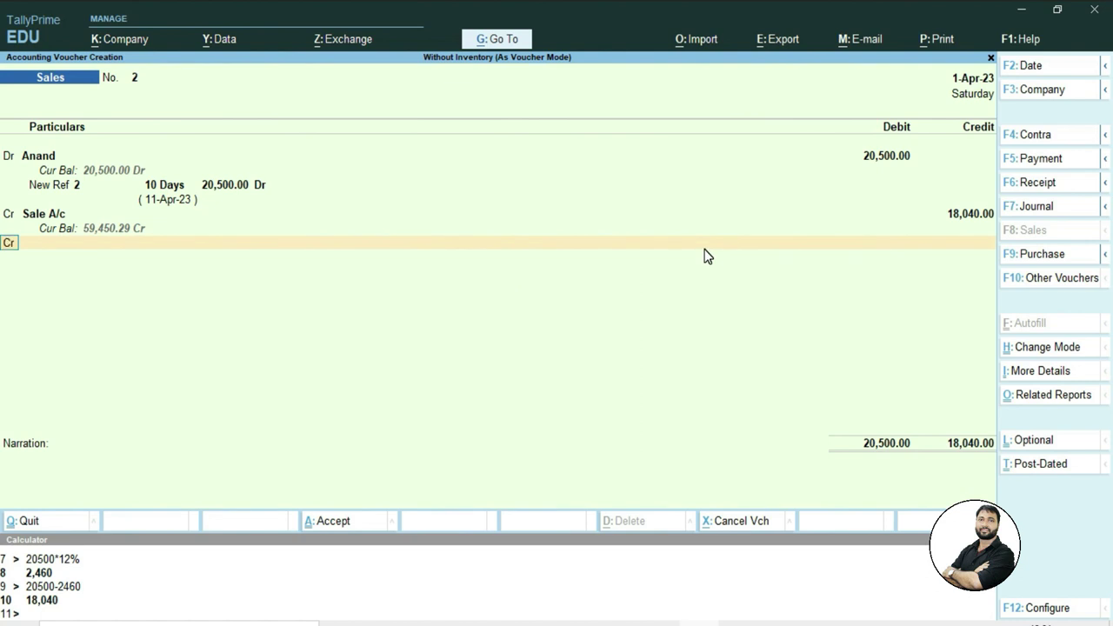
Add a credit line for the IGST ledger with 2,460.00 as its amount.
key("Return")
key("Down")
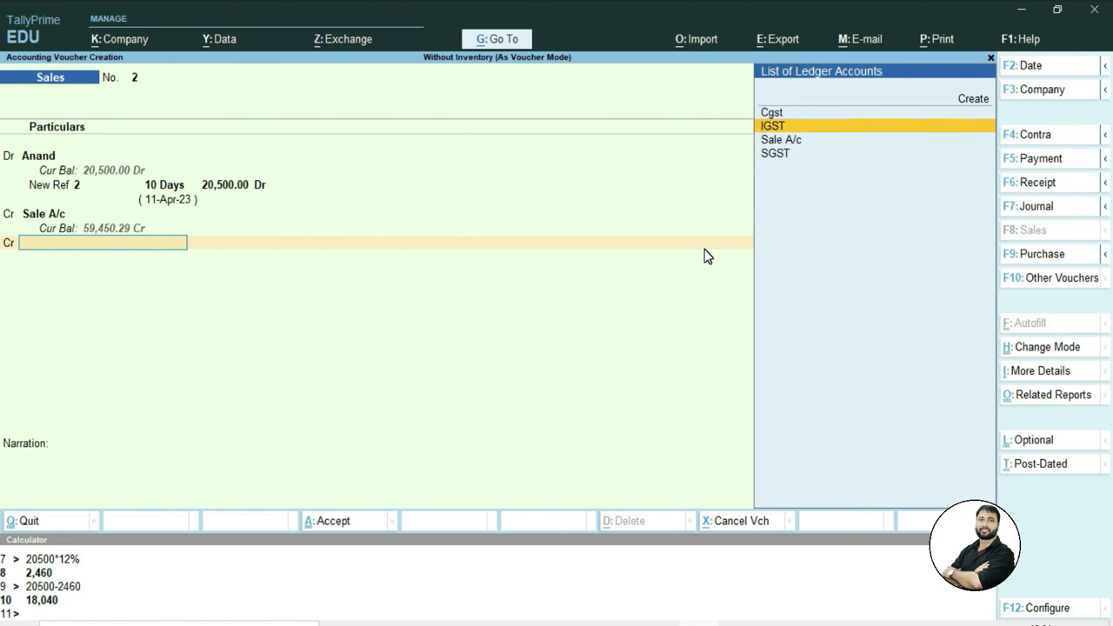
key("Return")
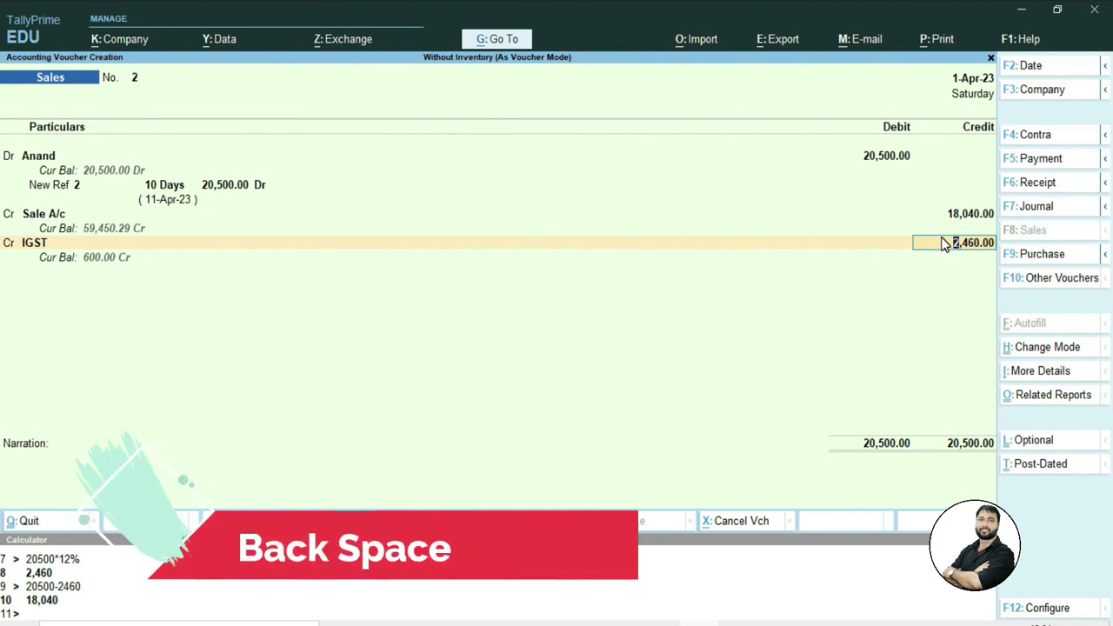
Open the IGST ledger from the voucher, check its group, tax type, percentage and rounding method, and return to the IGST amount.
key("BackSpace")
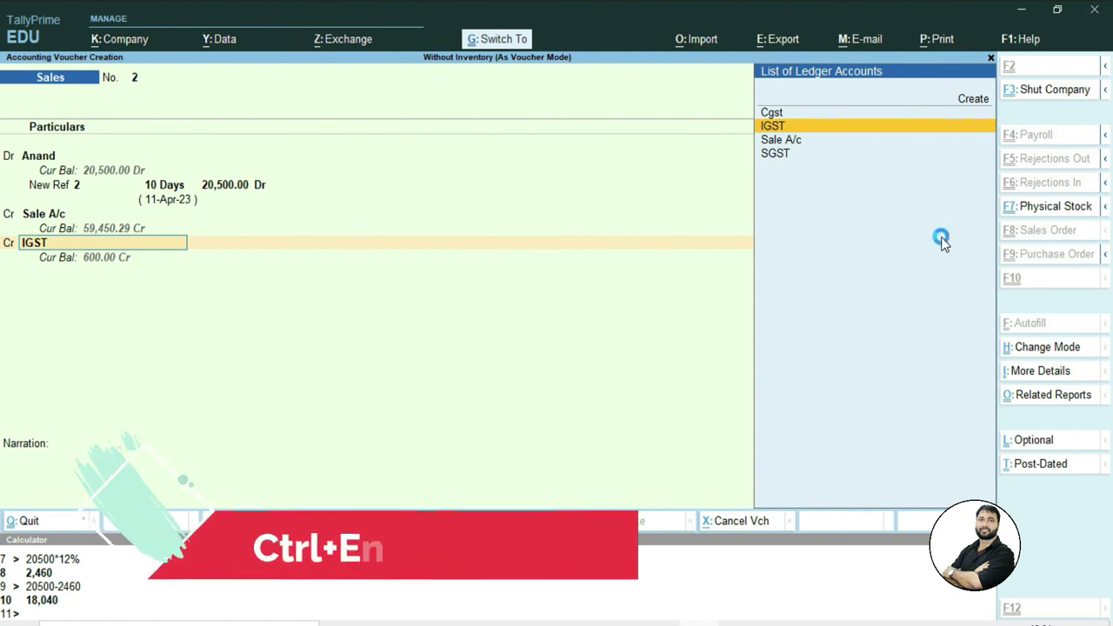
key("ctrl+Return")
key("Return")
key("Return")
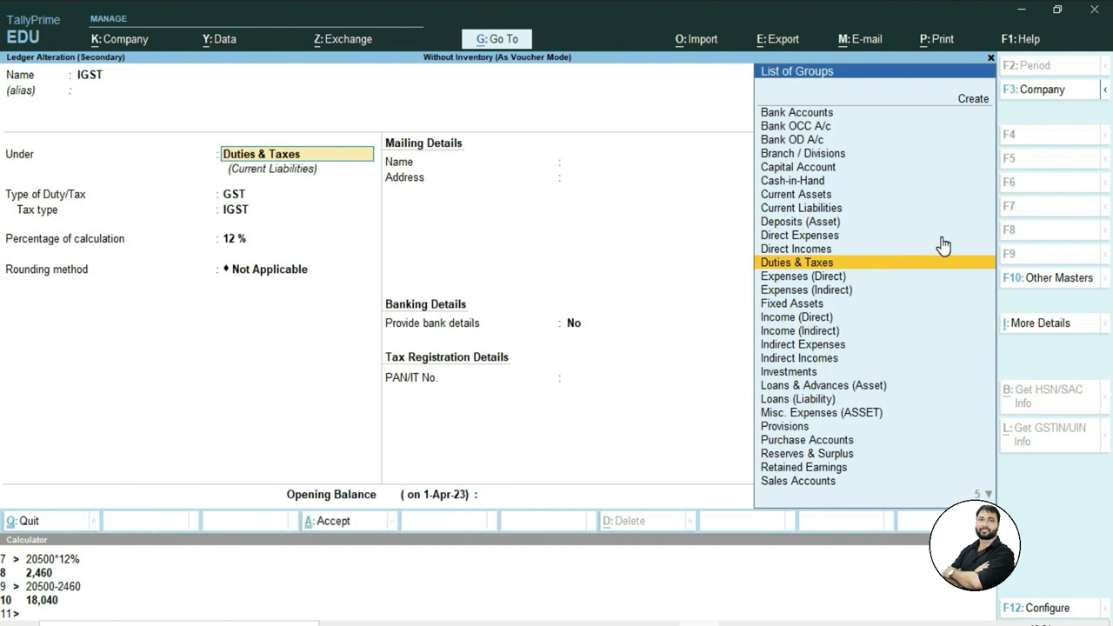
key("Return")
key("Return")
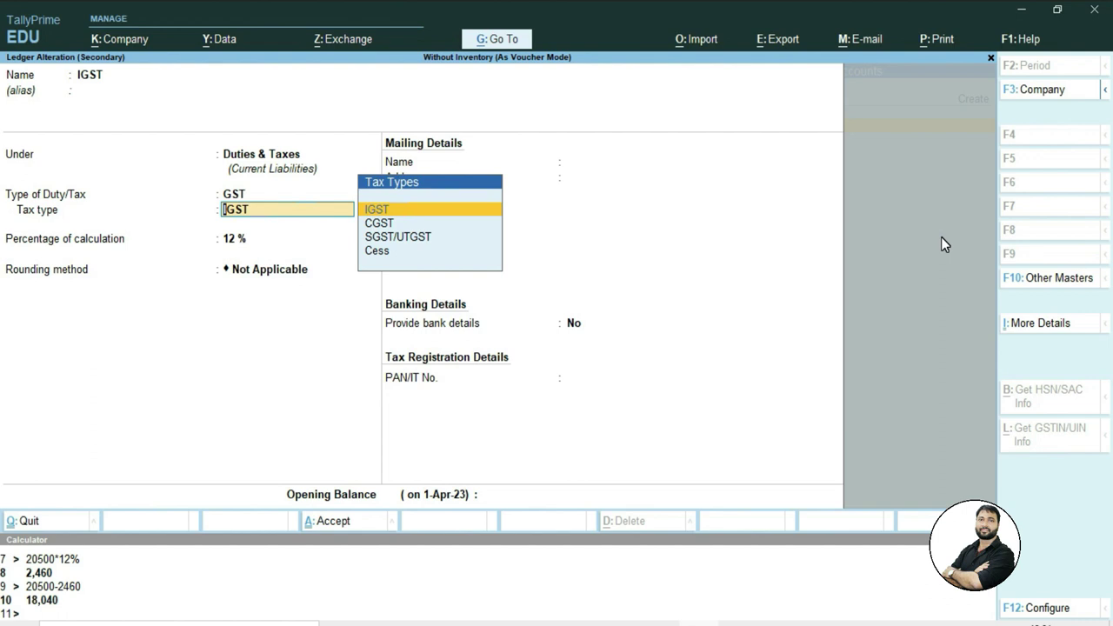
key("Return")
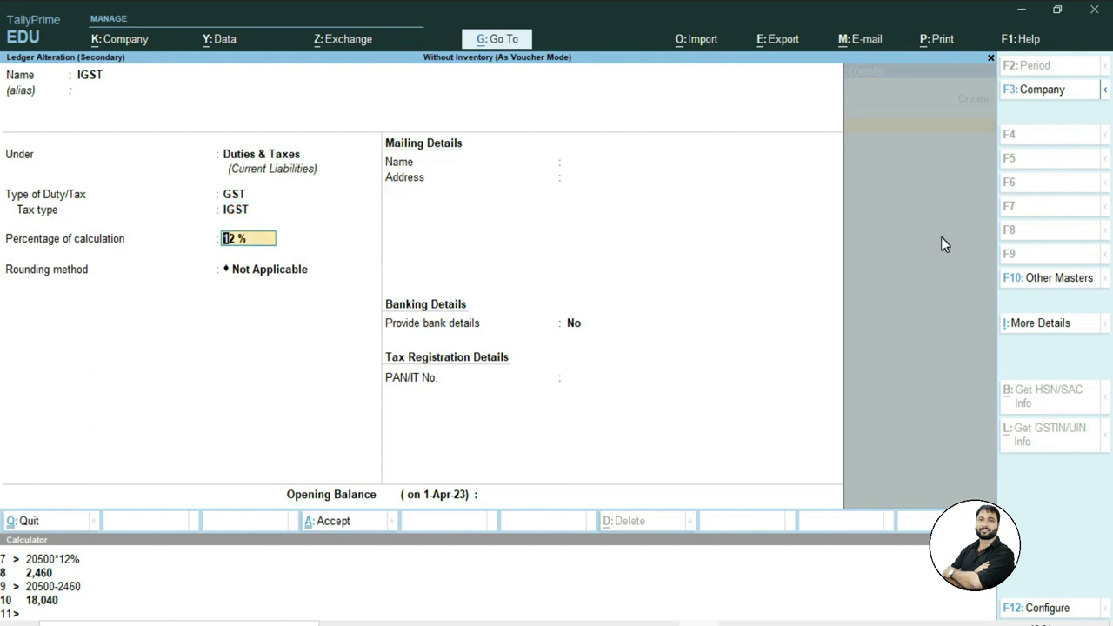
key("Return")
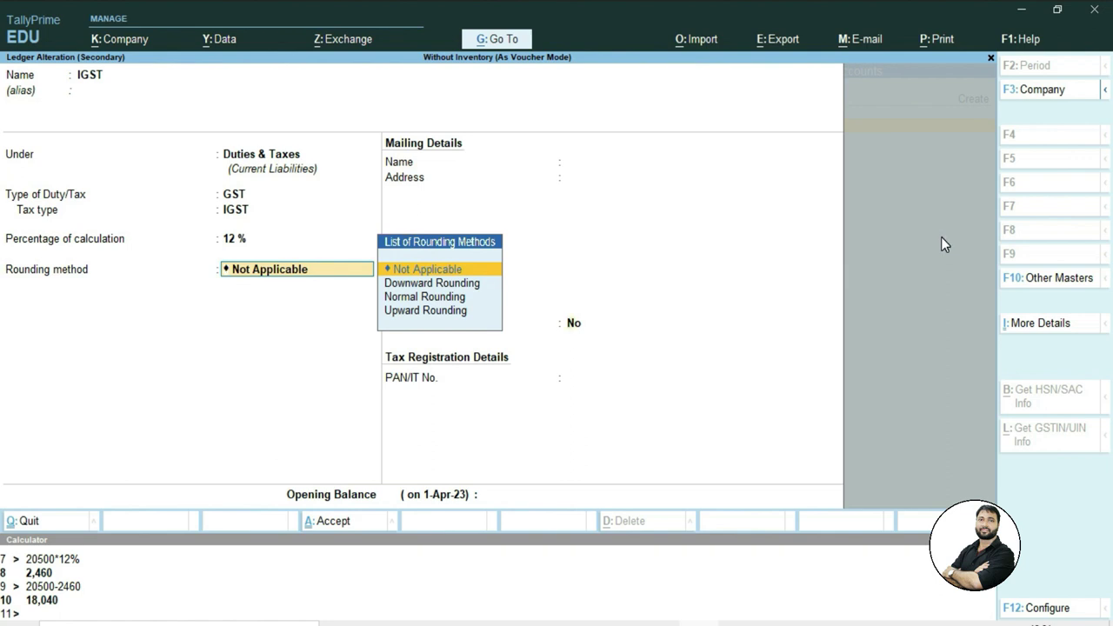
key("Return")
key("Return")
key("Return")
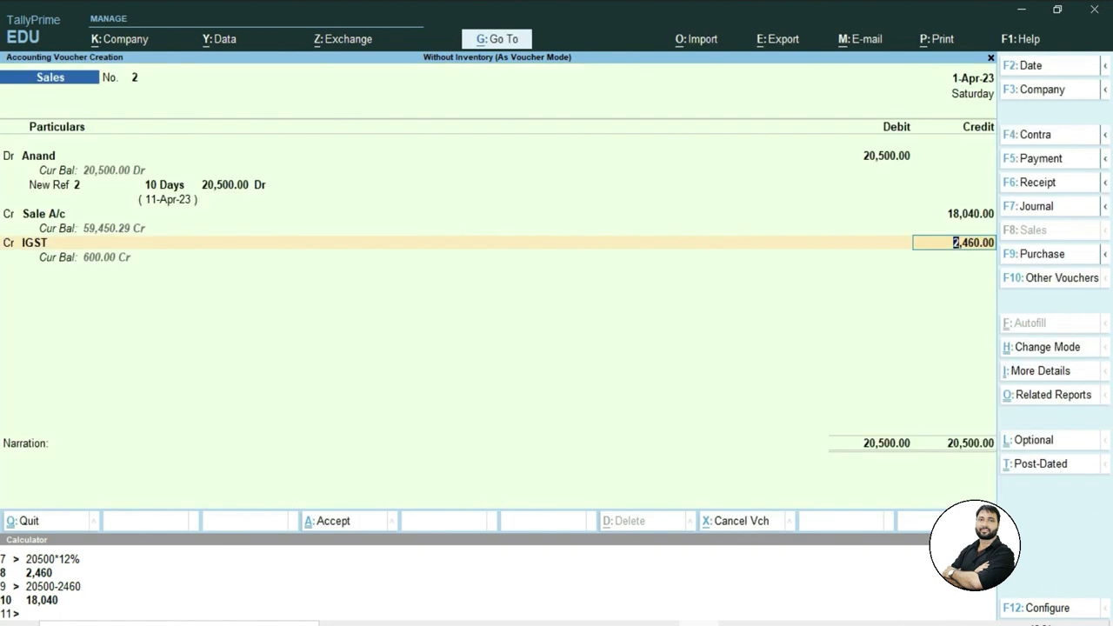
Close the calculator, accept the IGST amount and save sales voucher 2 without a narration.
key("ctrl+n")
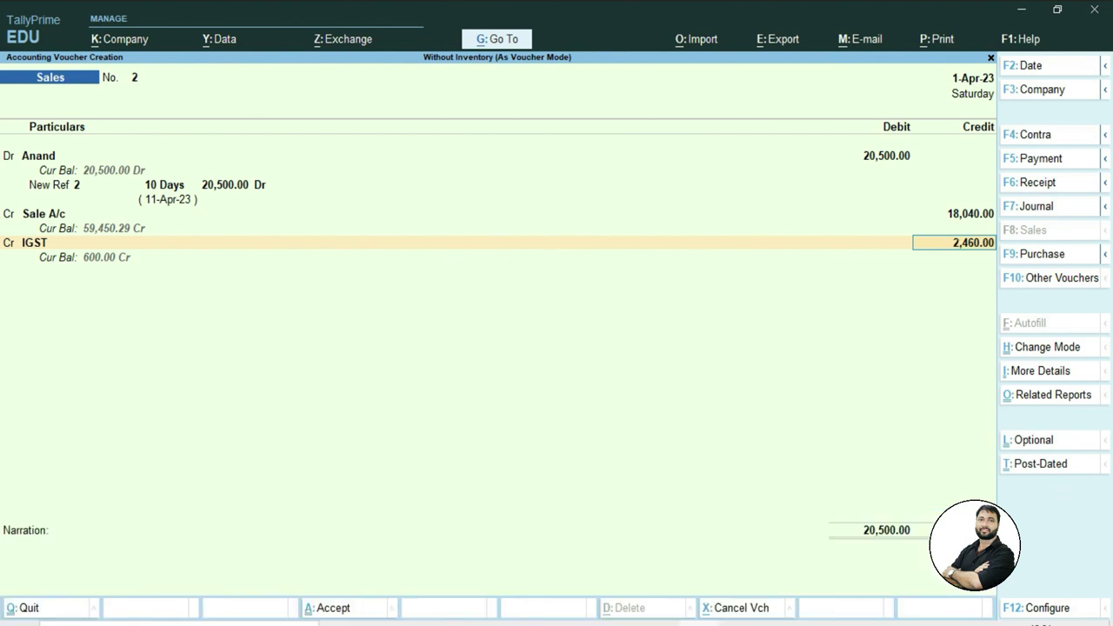
key("Return")
key("Return")
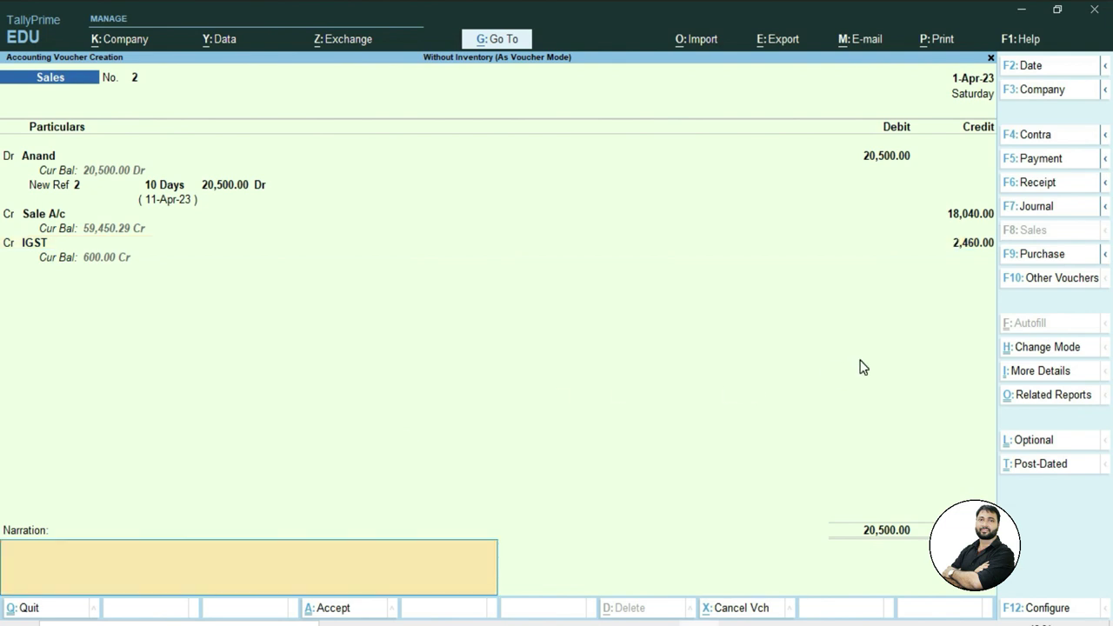
key("Return")
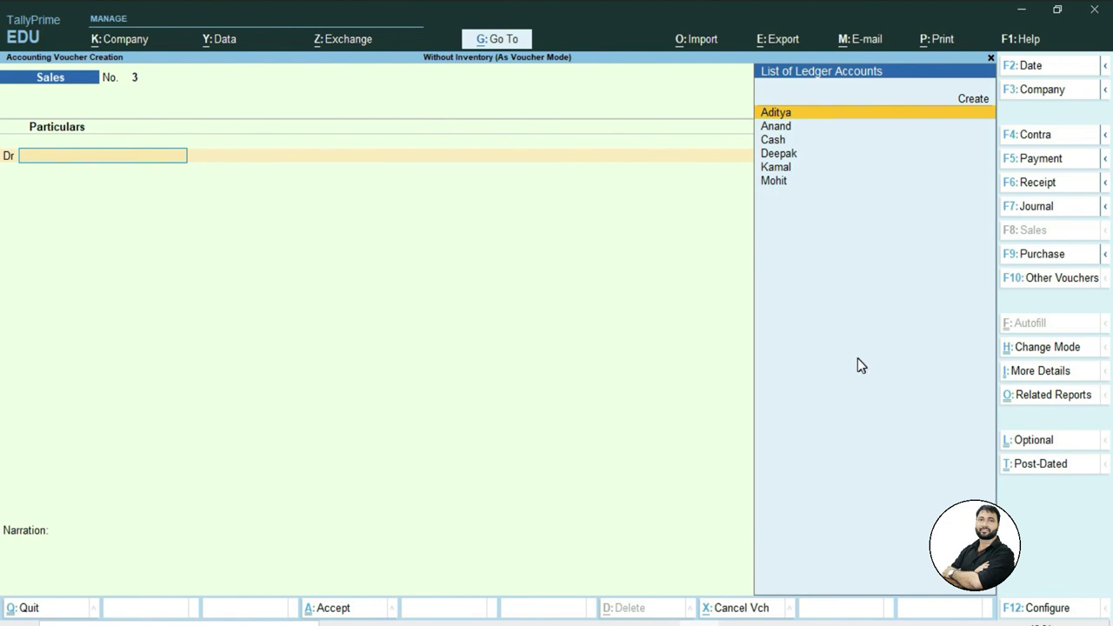
Switch to Word and underline question 3's buyer, the 21200 amount, the sale wording and the no-tax condition in red ink.
key("alt+Tab")
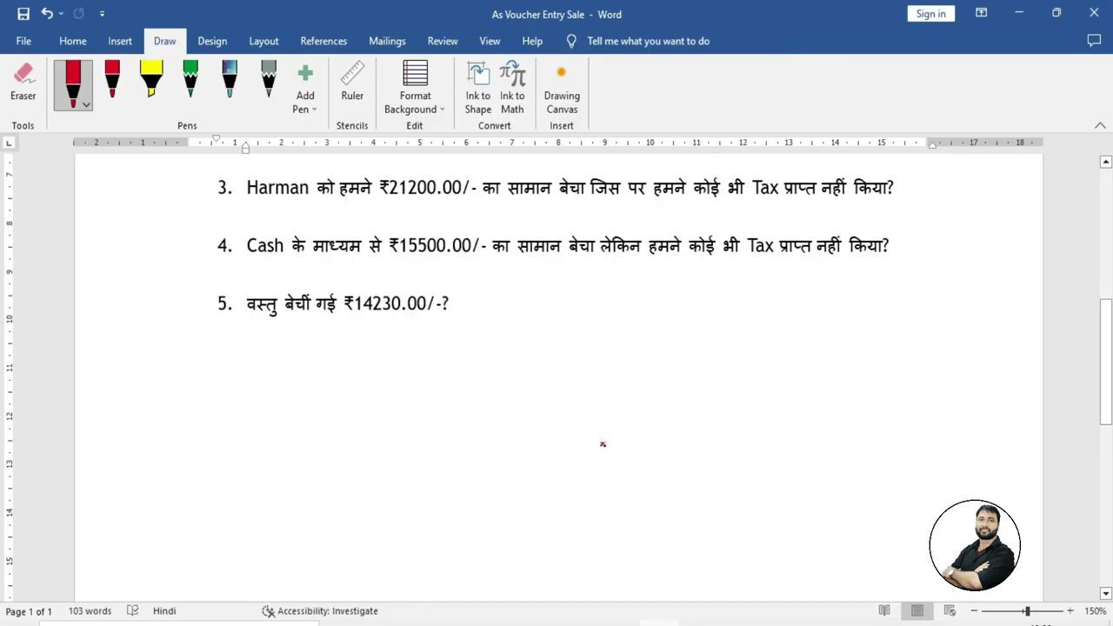
left_click_drag(244, 213, 444, 206)
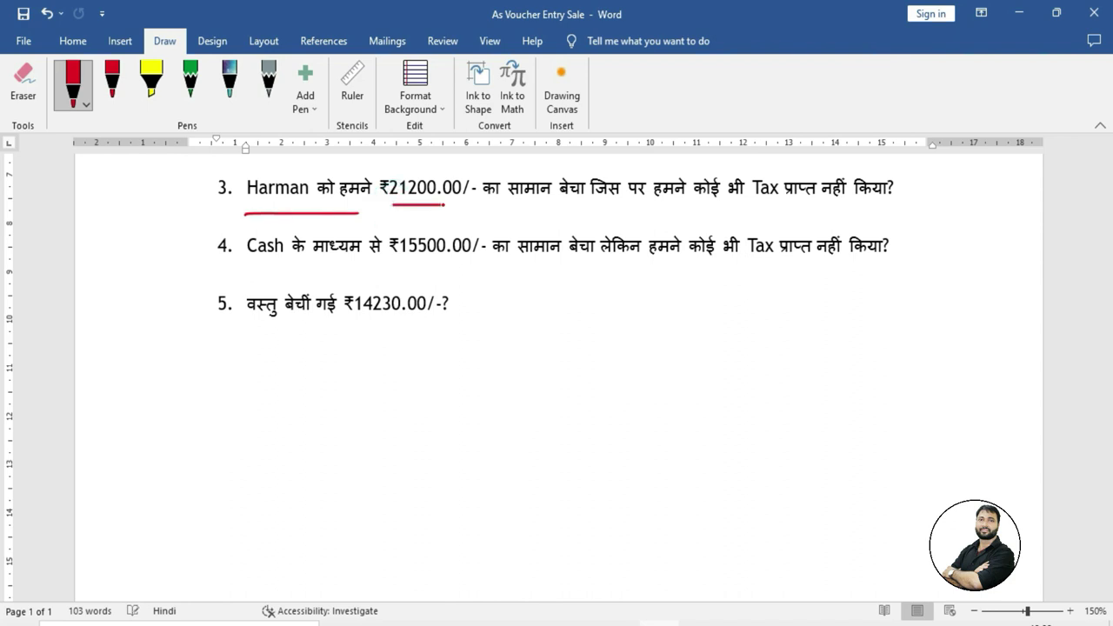
left_click_drag(524, 211, 598, 208)
left_click_drag(736, 206, 897, 202)
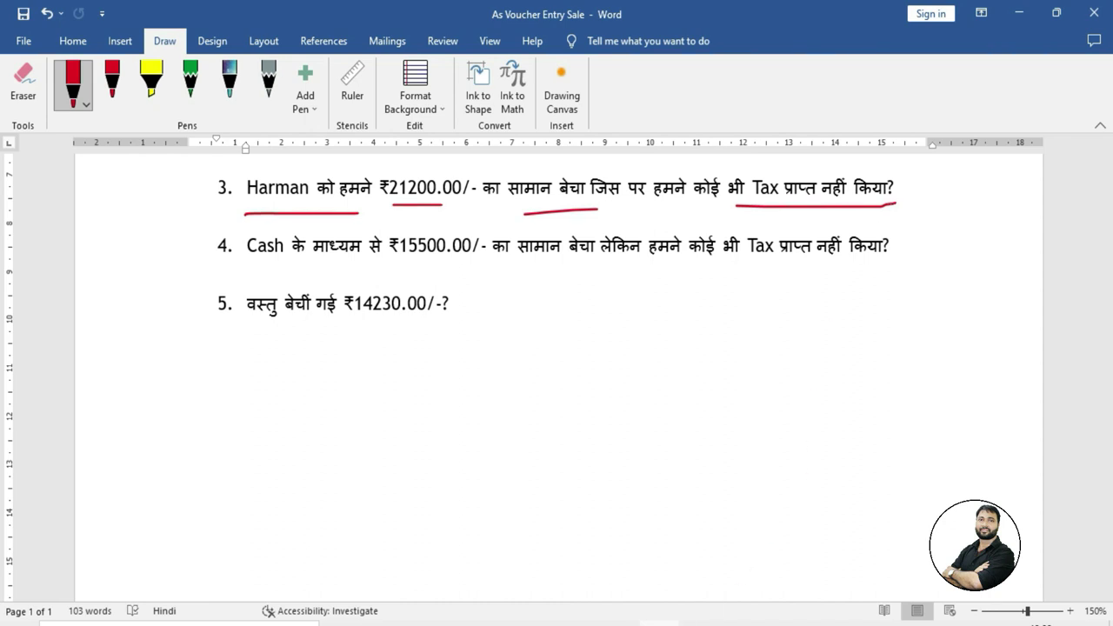
Return to TallyPrime and start a new ledger from the voucher for question 3's buyer, grouped under Sundry Debtors.
key("alt+Tab")
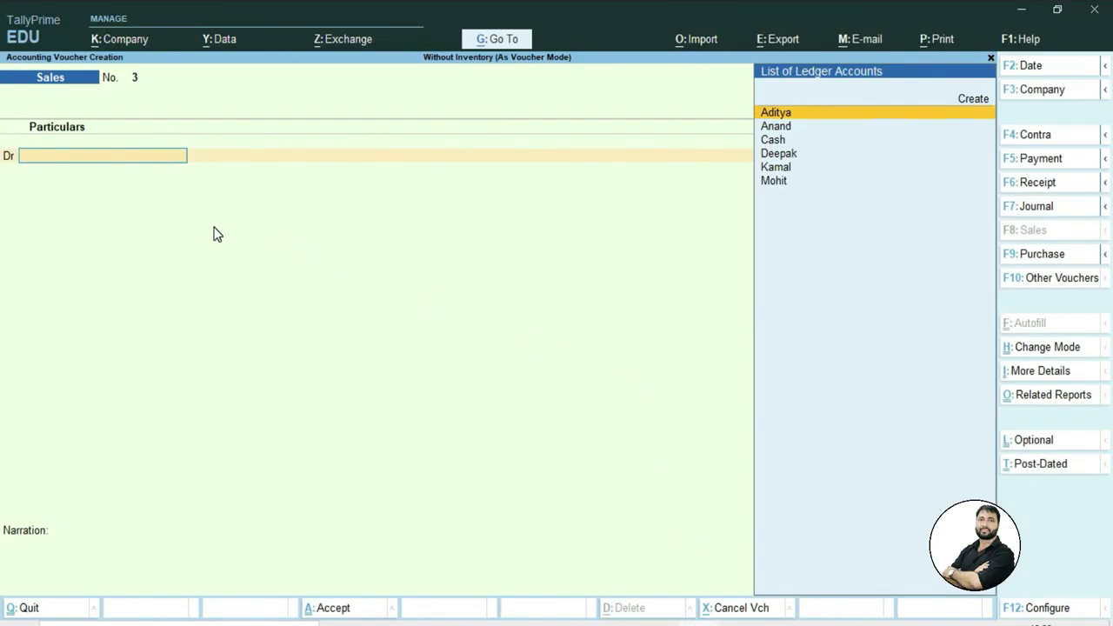
key("alt")
key("alt+c")
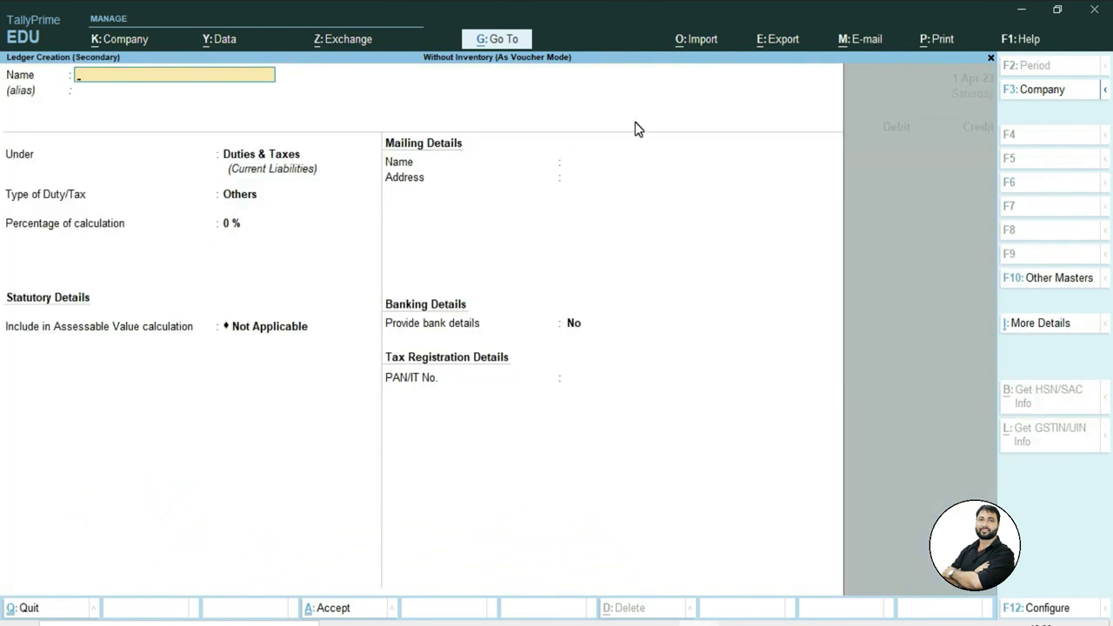
type("Harman")
key("Return")
key("Return")
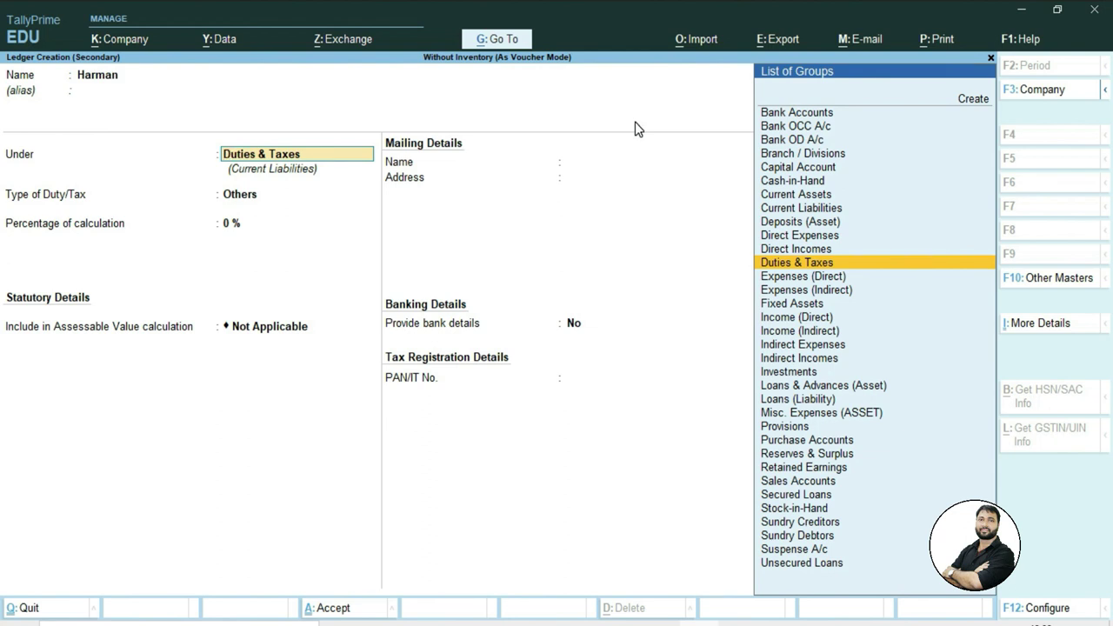
type("S")
key("Down")
key("Down")
key("Down")
key("Down")
key("Return")
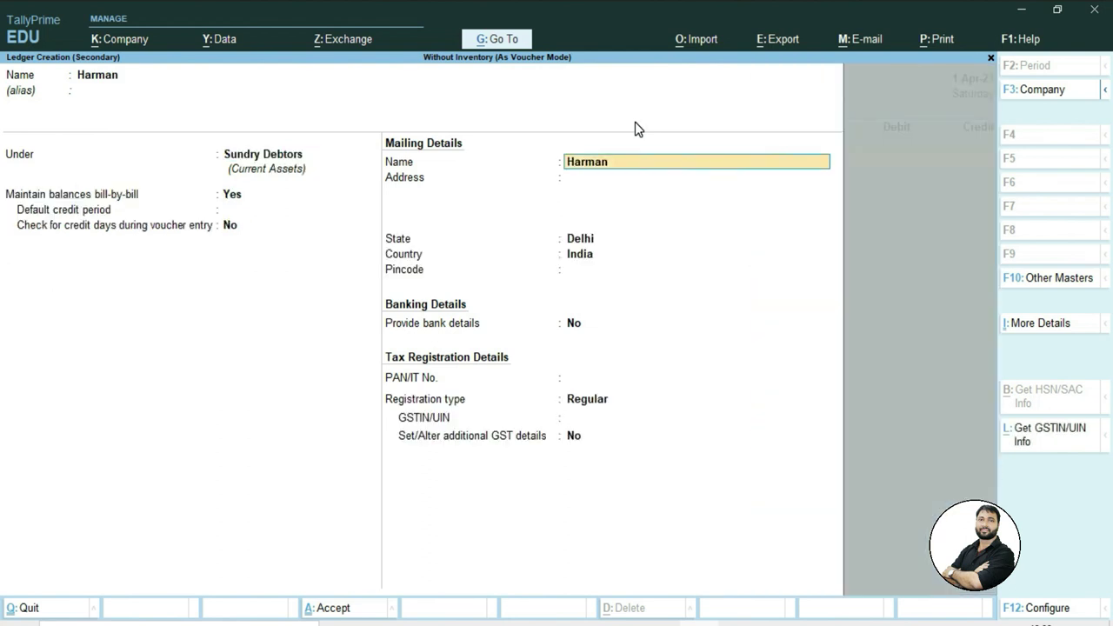
Keep the buyer's address blank, state Delhi, country India, no bank details and Regular registration, and save the ledger.
key("Return")
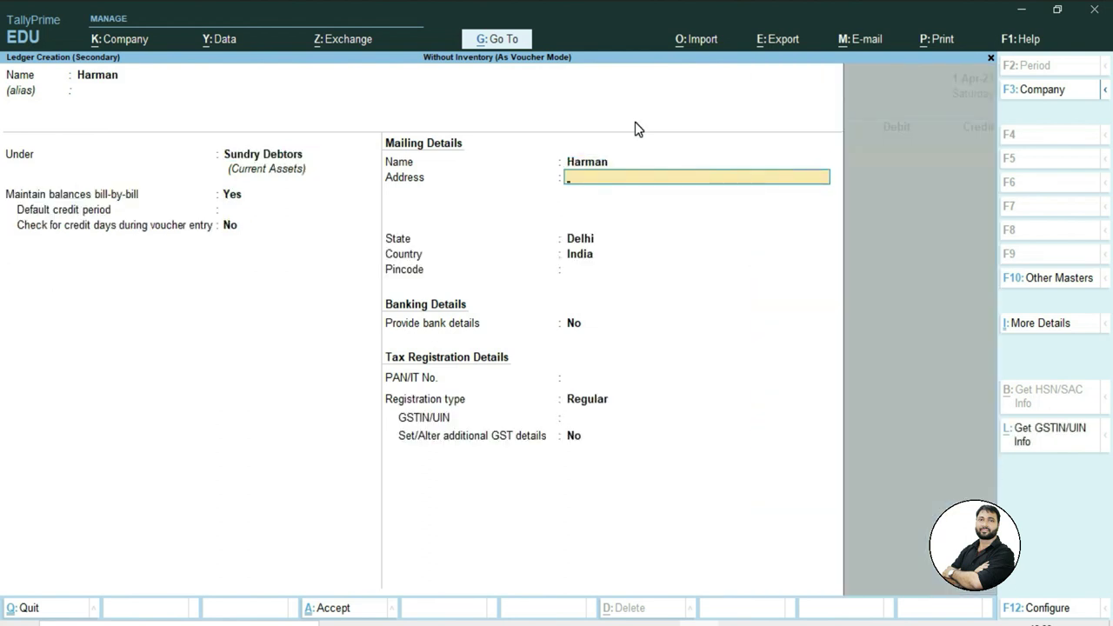
key("Return")
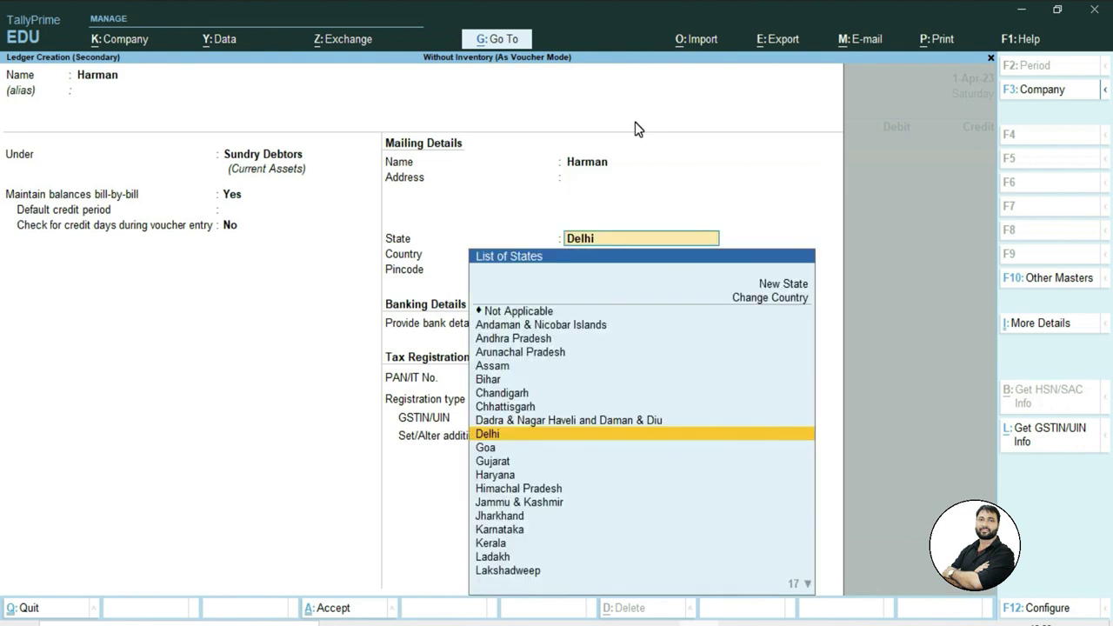
key("Return")
key("Return")
key("Return")
key("Return")
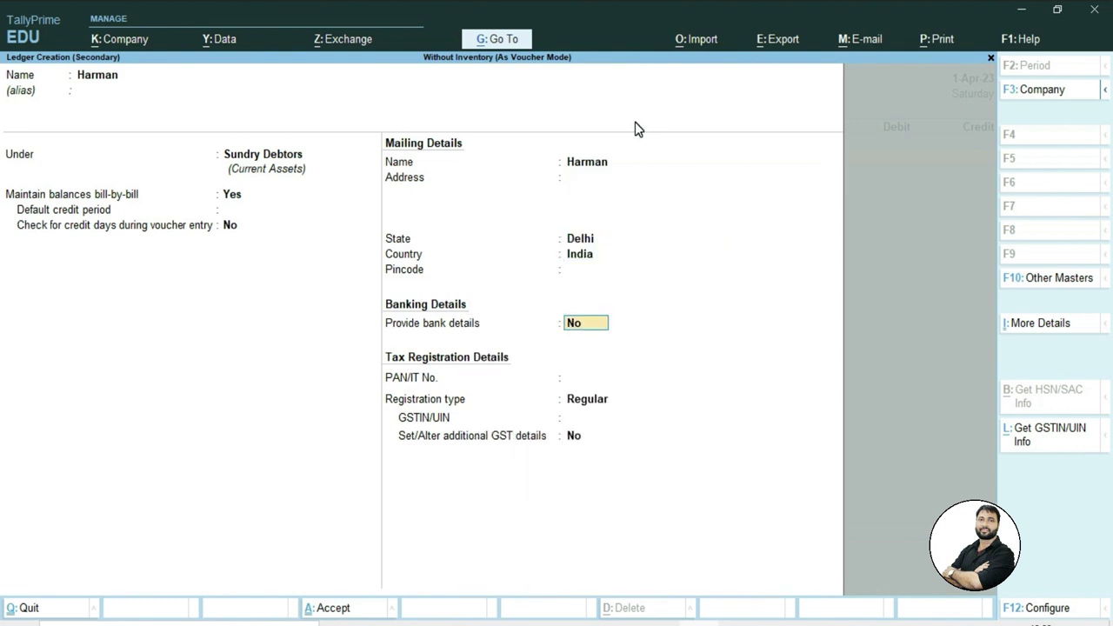
key("Return")
key("Return")
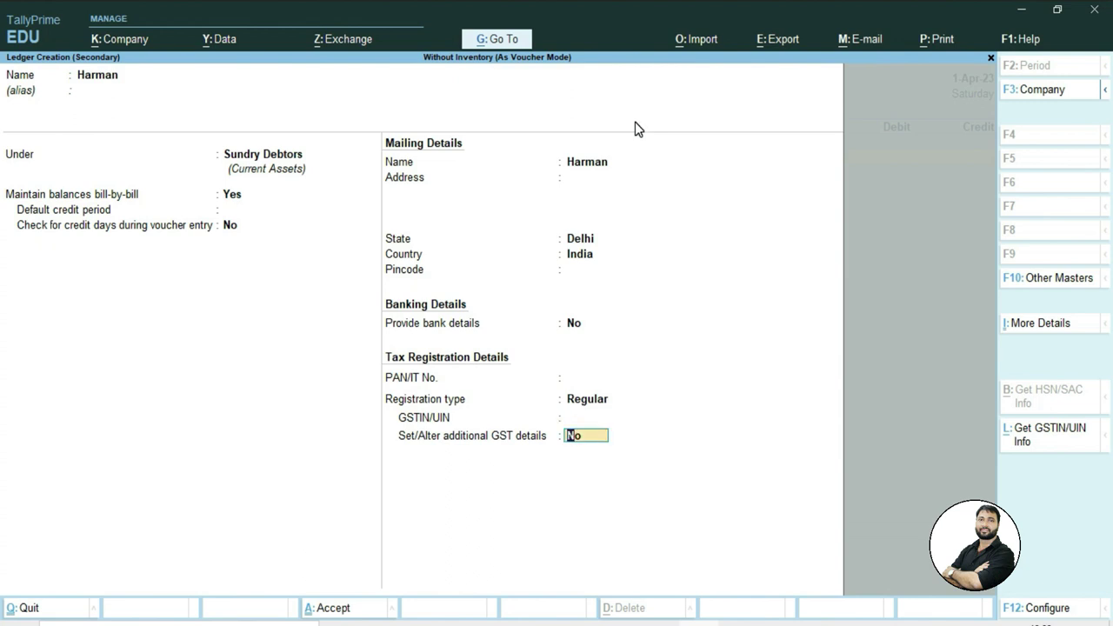
key("Return")
key("Return")
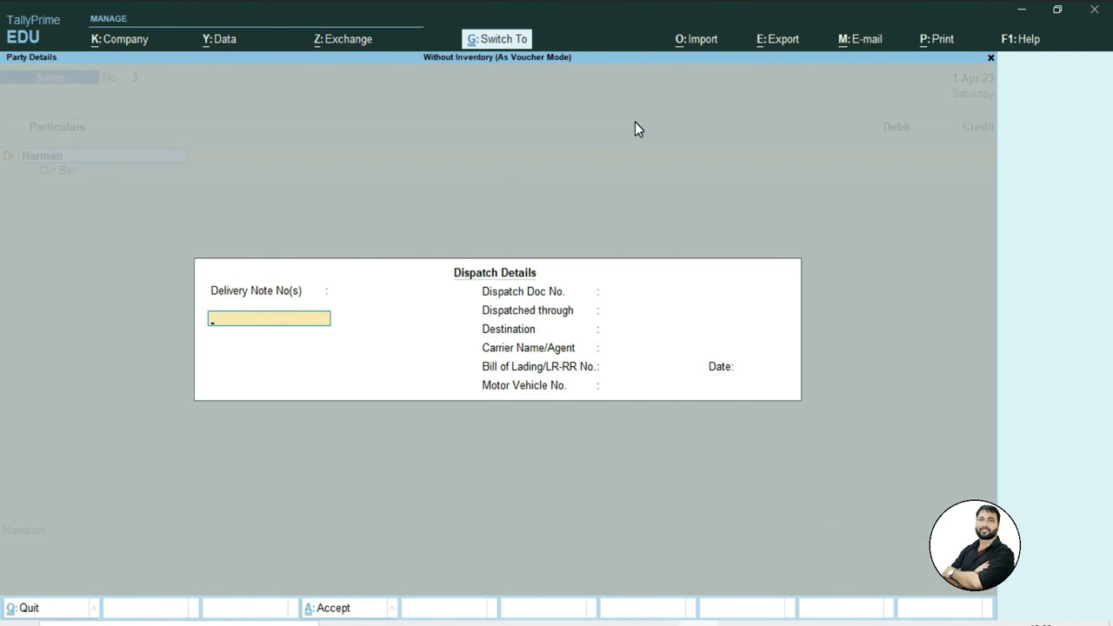
Skip the dispatch details and accept the buyer's party details with Delhi as the place of supply.
key("Escape")
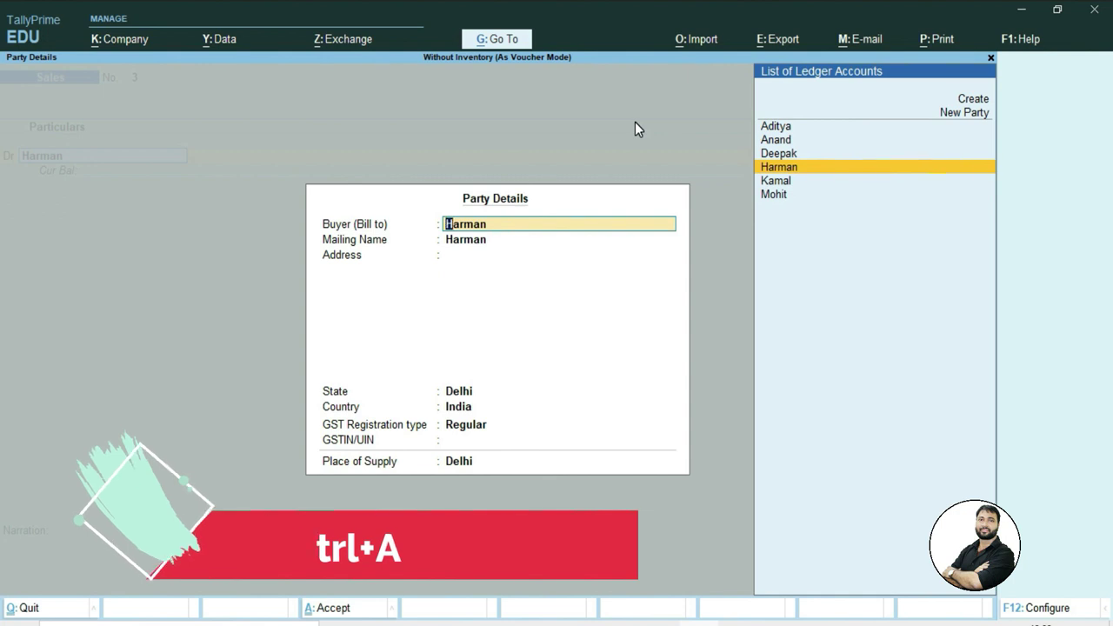
key("ctrl+a")
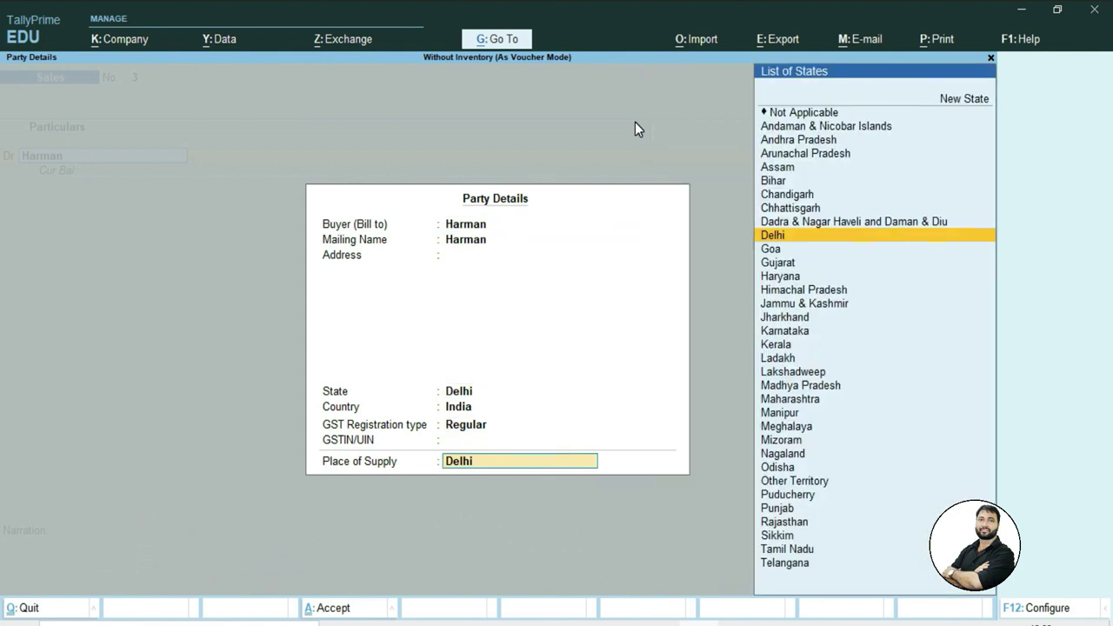
key("Return")
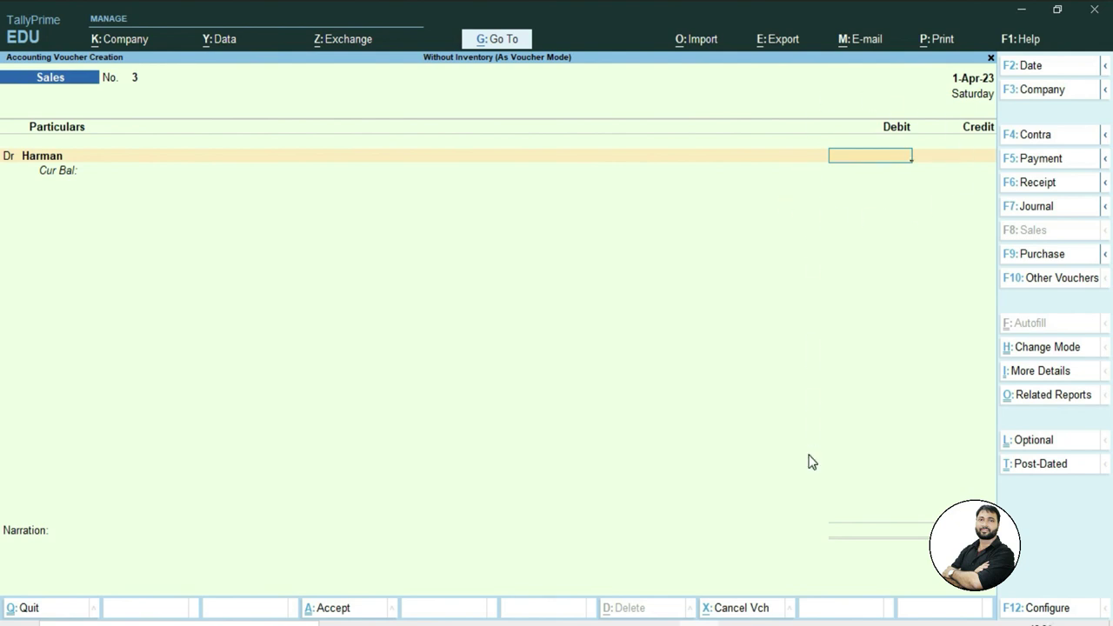
Check question 3's sale amount in Word, return to TallyPrime and debit the buyer with 21,200.
key("alt+Tab")
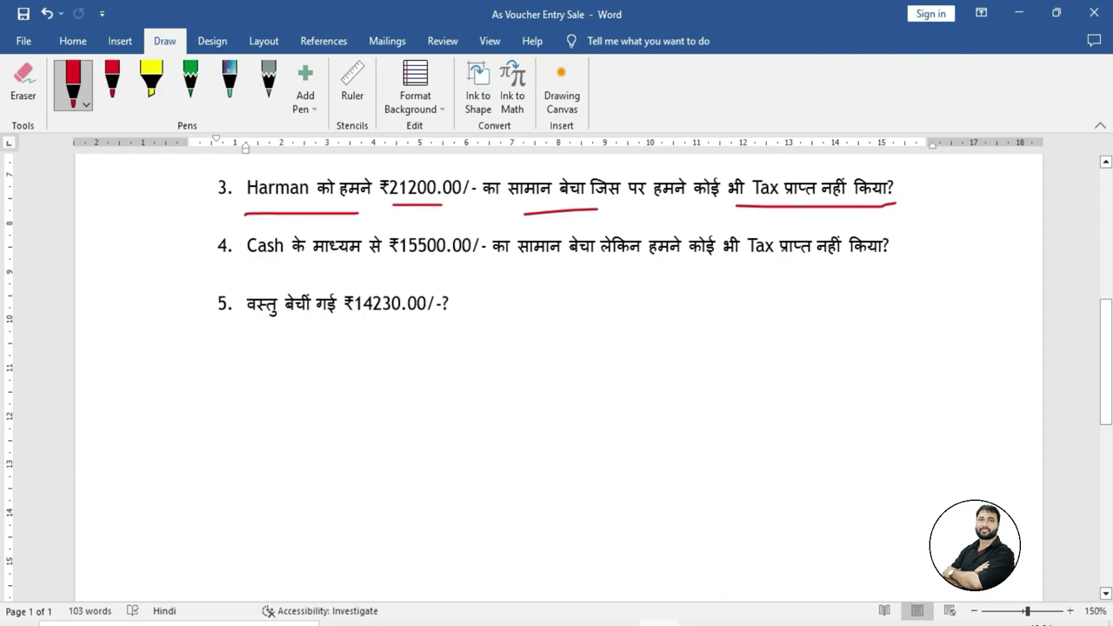
key("alt+Tab")
type("21,200")
key("Return")
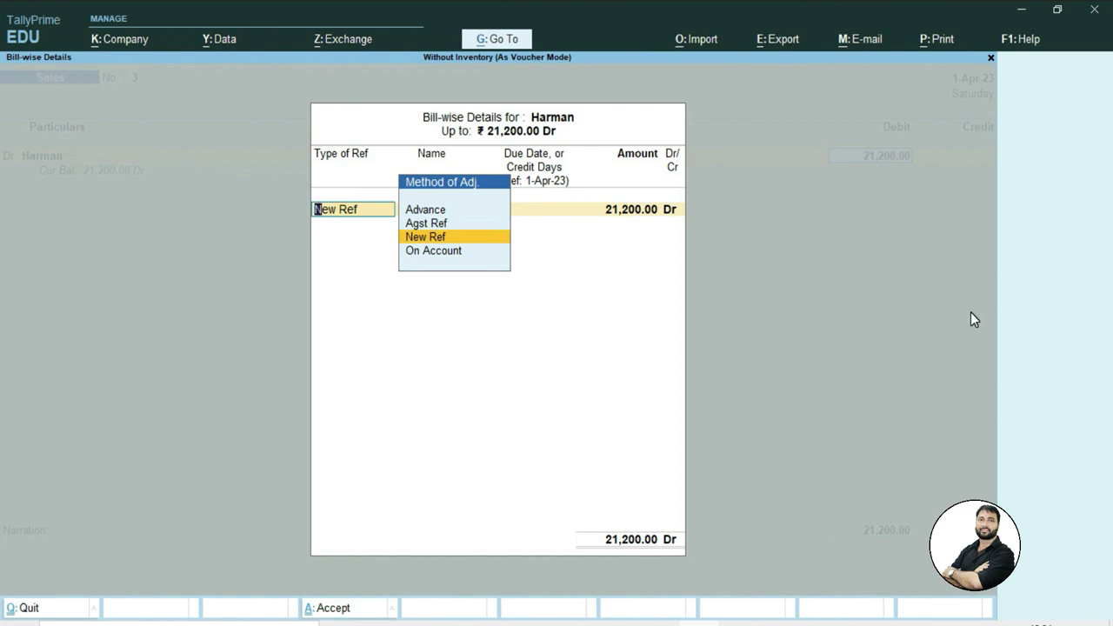
Record the buyer's 21,200 debit as New Ref 3 with no due date and accept the bill-wise details.
key("Return")
key("Return")
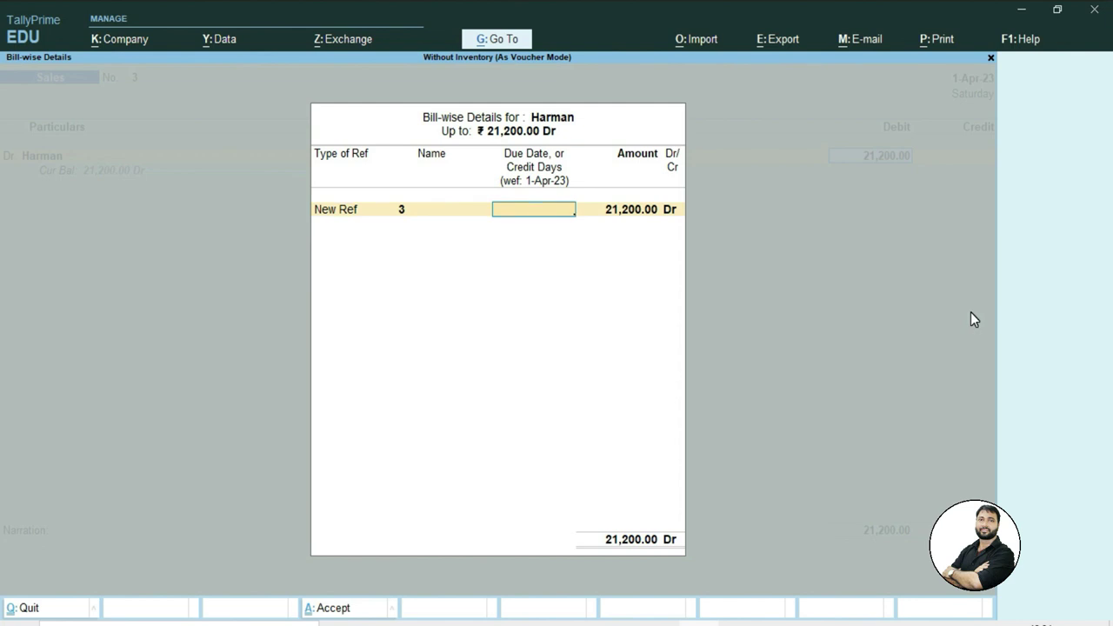
key("Return")
key("Return")
key("Return")
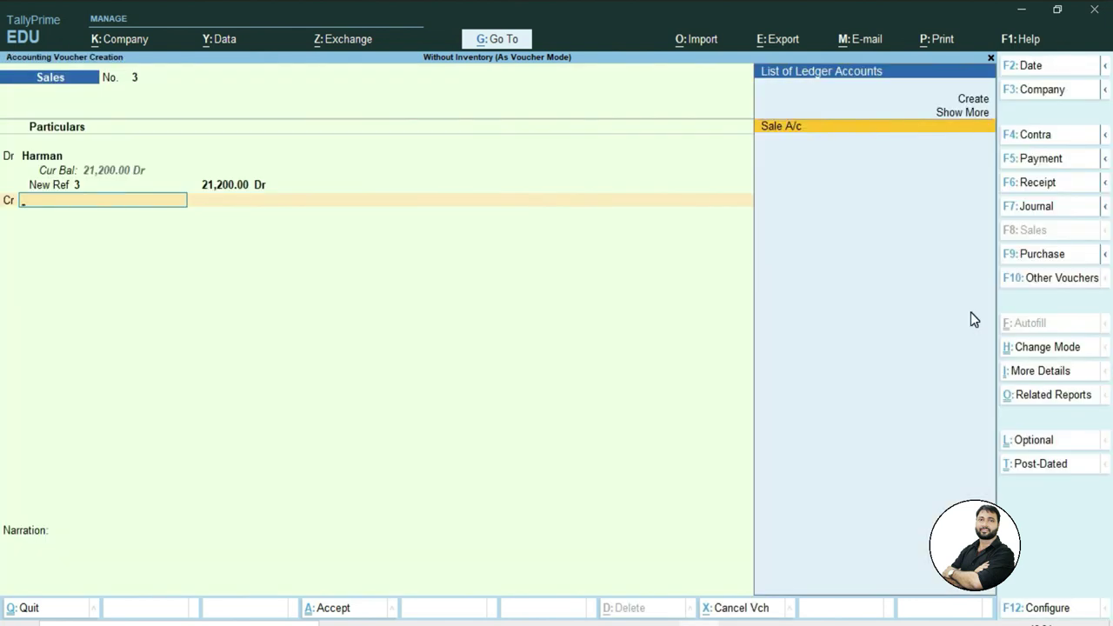
Credit Sale A/c with 21,200, leave the inventory allocations and narration blank, and save sales voucher 3.
key("Return")
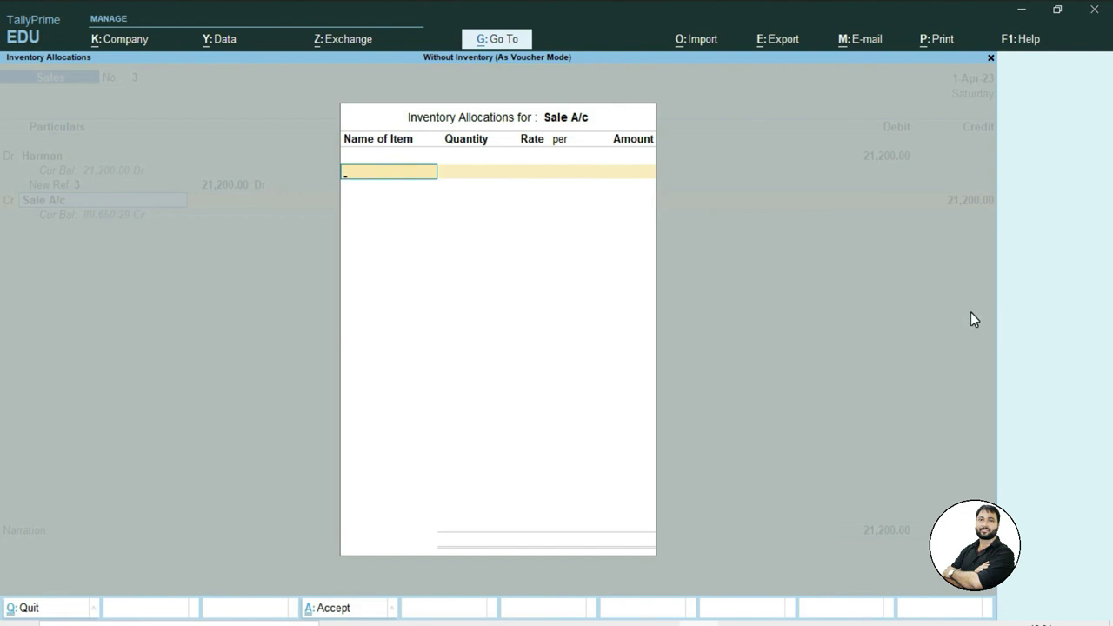
key("Return")
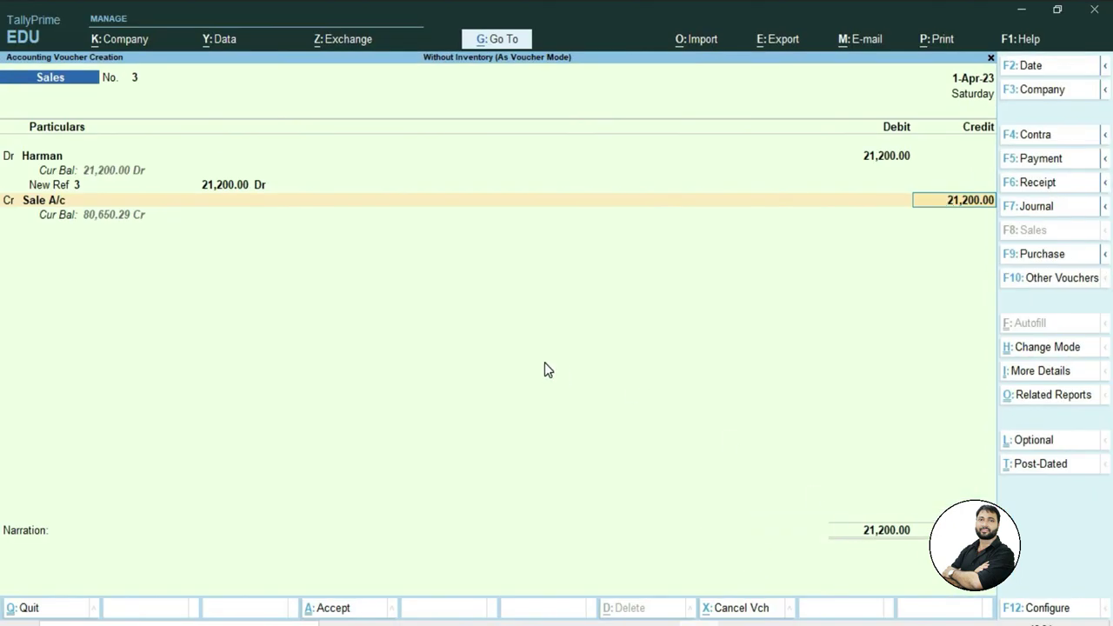
key("Return")
key("Return")
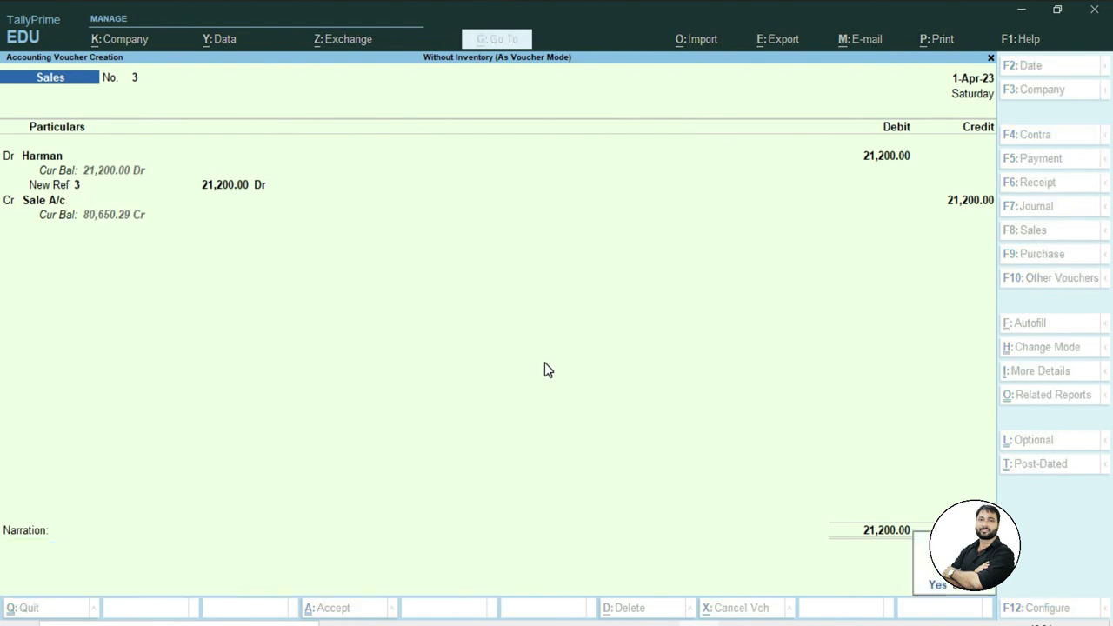
key("Return")
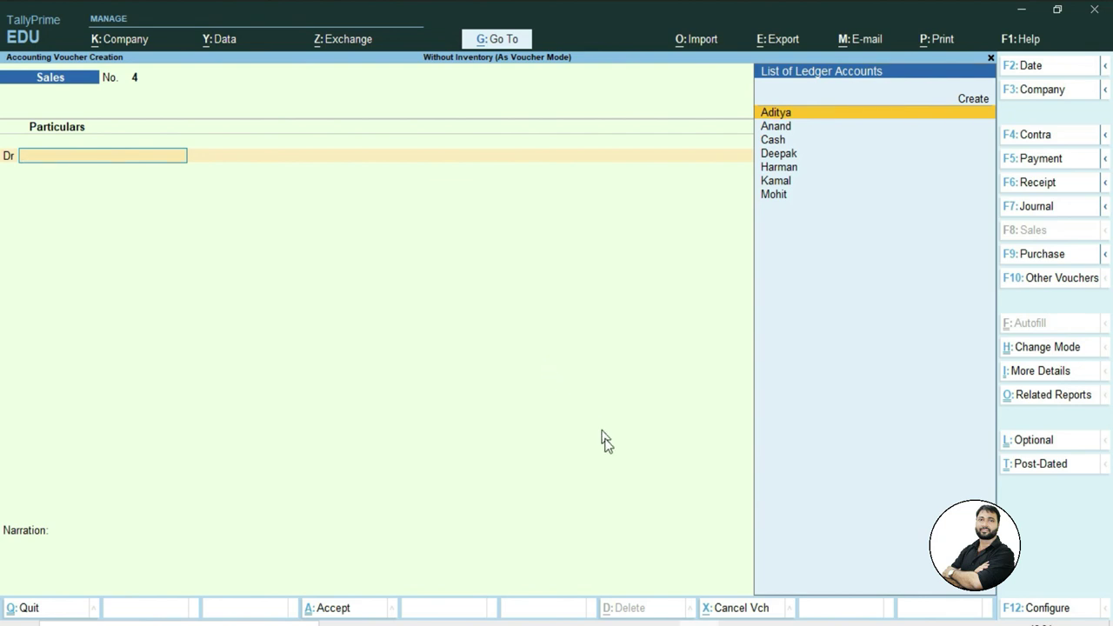
Switch to Word, underline question 4's payment mode, amount, goods sold and no-tax wording, and circle the word Cash.
key("alt+Tab")
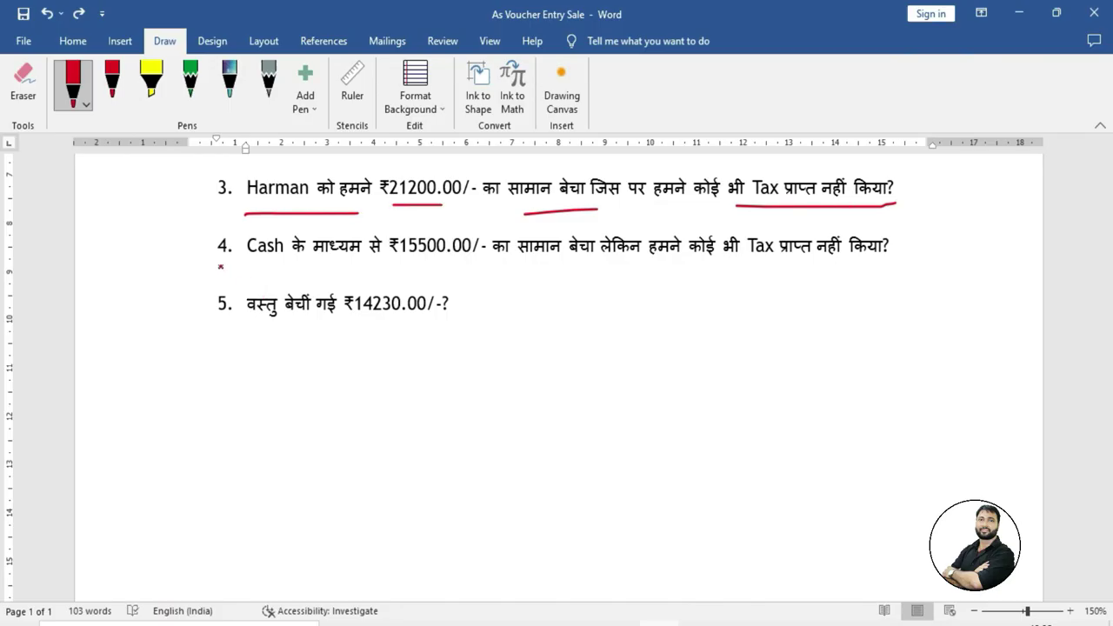
left_click_drag(208, 265, 300, 266)
left_click_drag(401, 265, 460, 266)
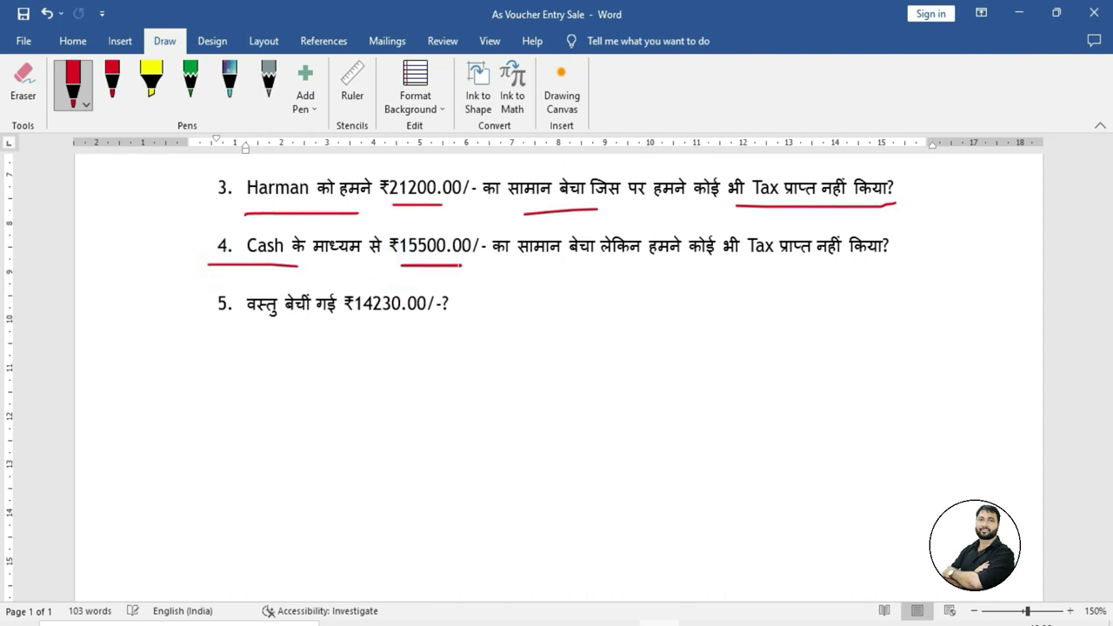
left_click_drag(534, 267, 892, 270)
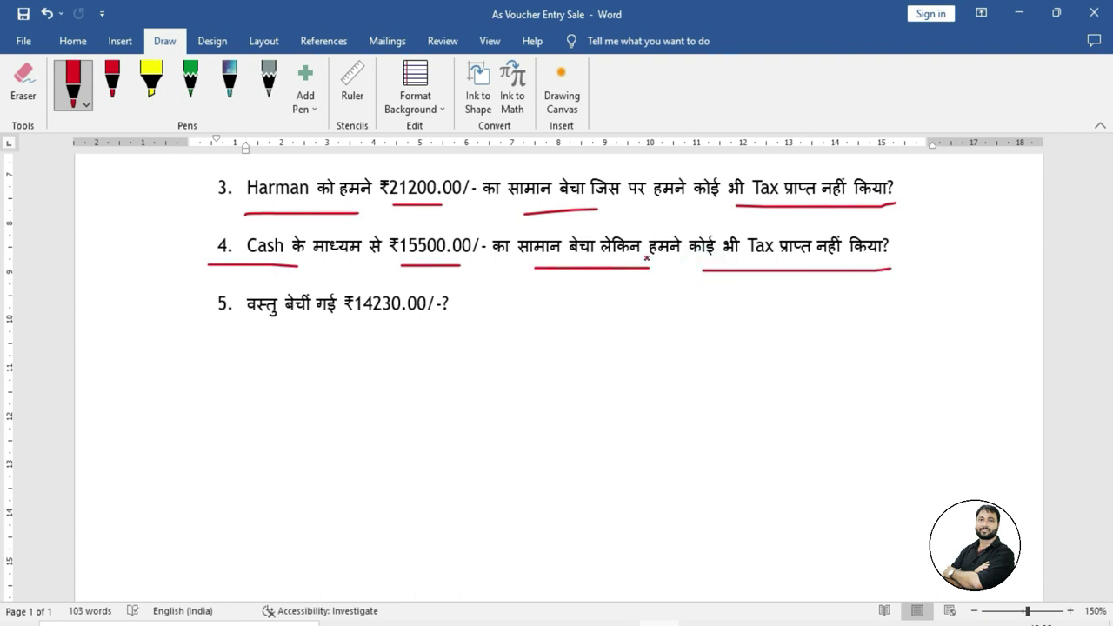
mouse_move(235, 239)
left_mouse_down()
mouse_move(297, 259)
mouse_move(231, 261)
mouse_move(241, 240)
left_mouse_up()
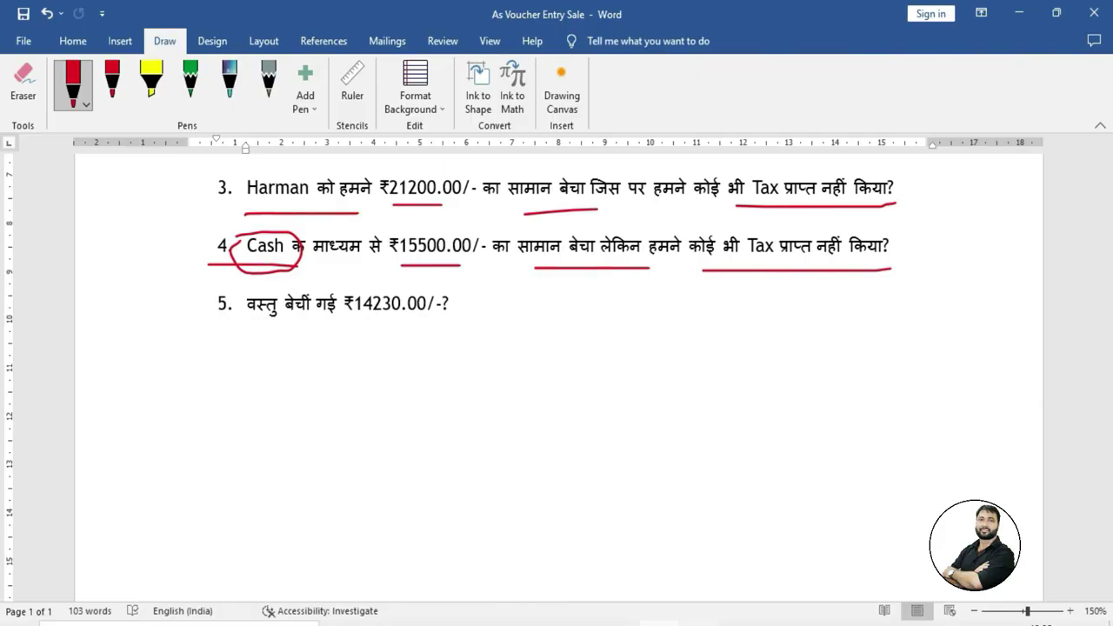
Return to TallyPrime, choose Cash as the debit ledger, skip the dispatch details and accept its party details with Delhi as place of supply.
key("alt+Tab")
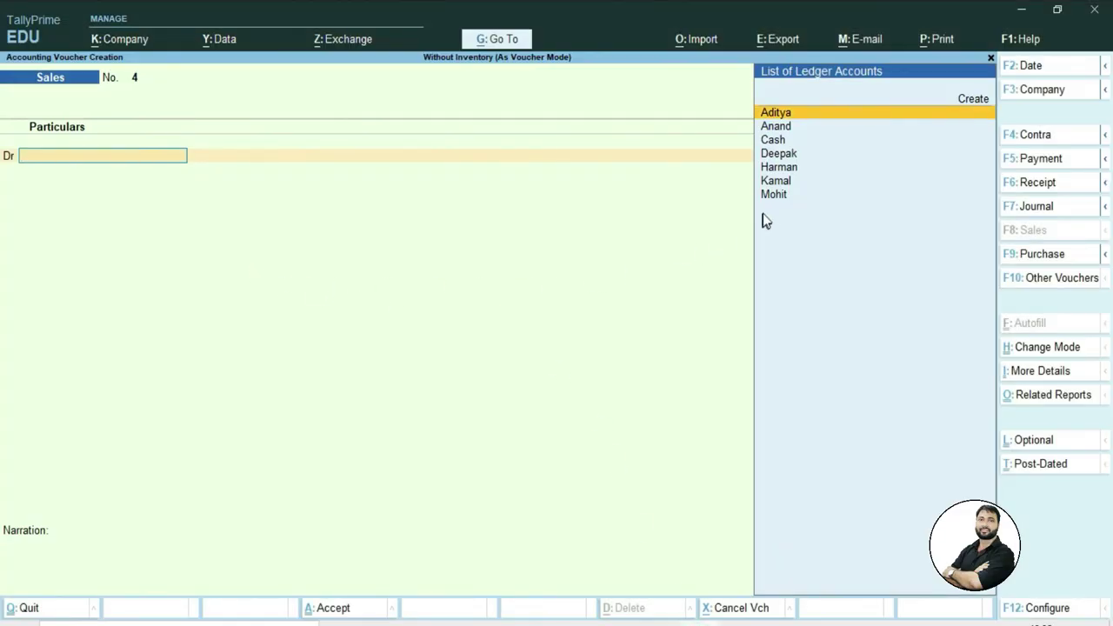
left_click(774, 141)
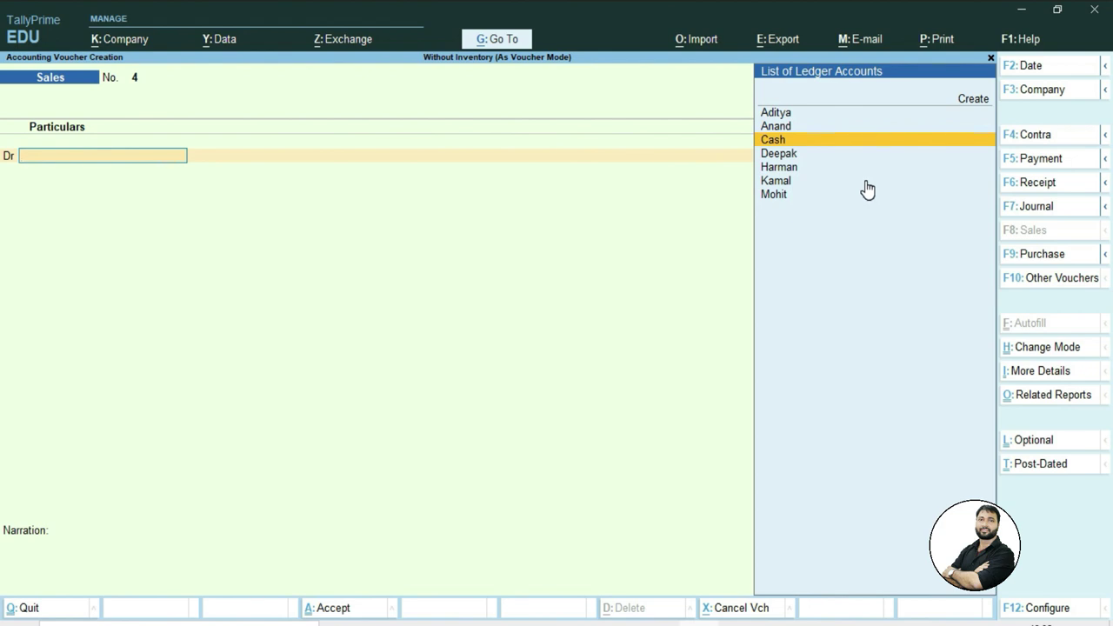
key("Return")
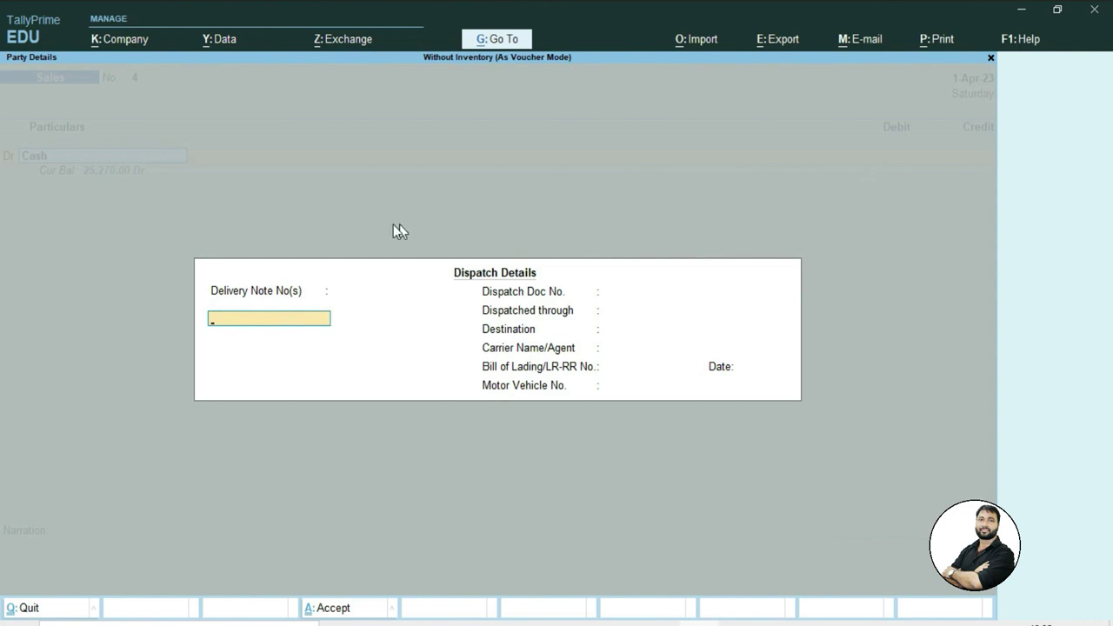
key("Escape")
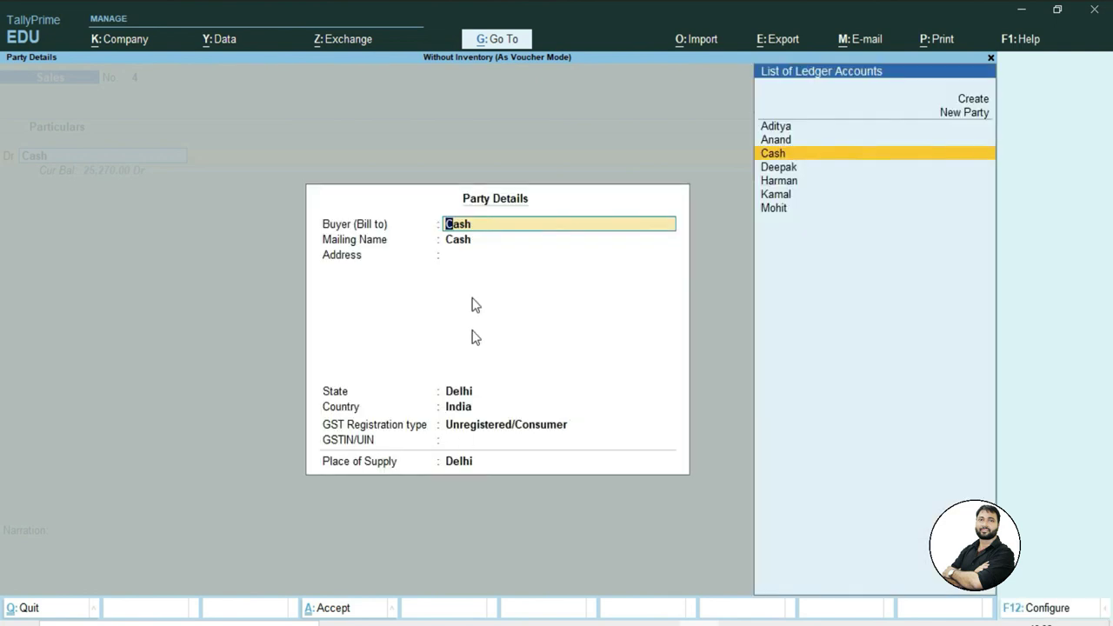
key("ctrl+a")
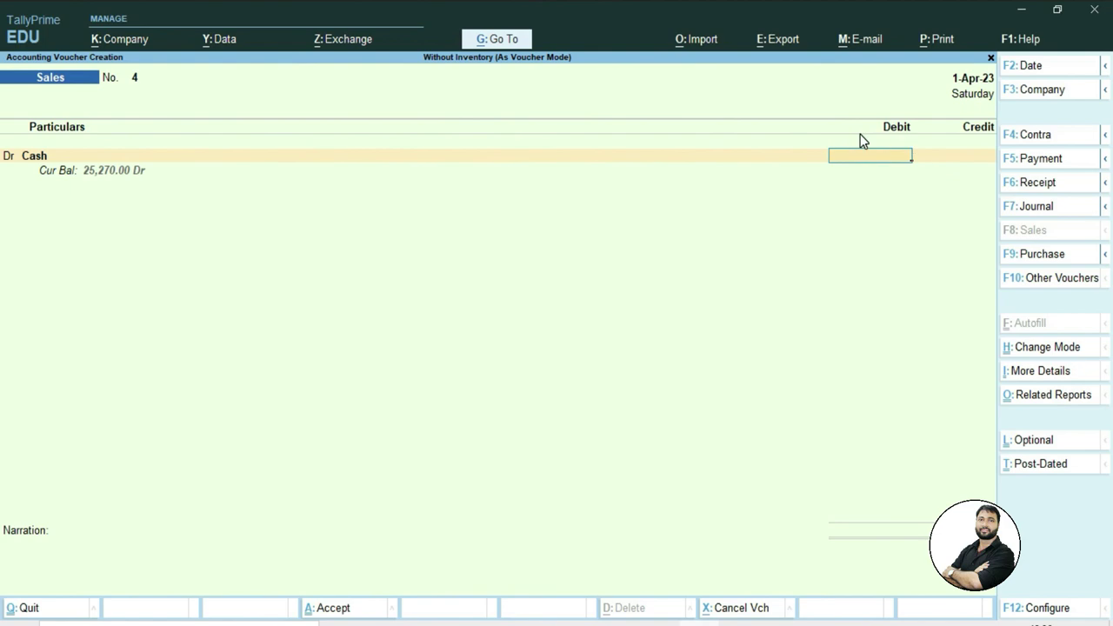
Check question 4's sale amount in Word, return to TallyPrime and debit Cash with 15,500.
left_click(661, 619)
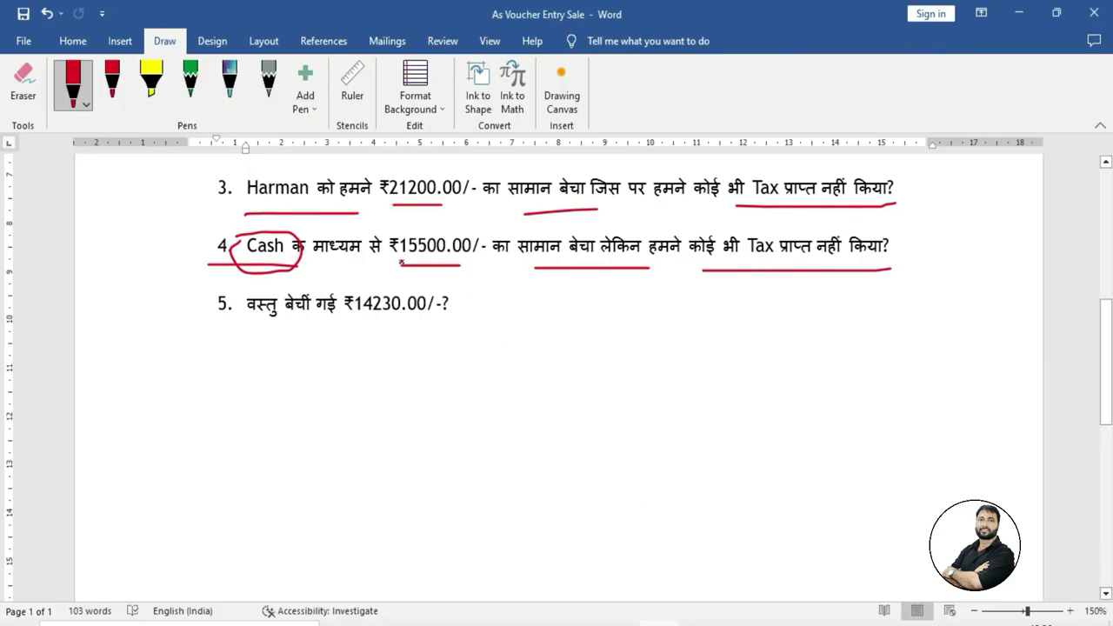
left_click(700, 619)
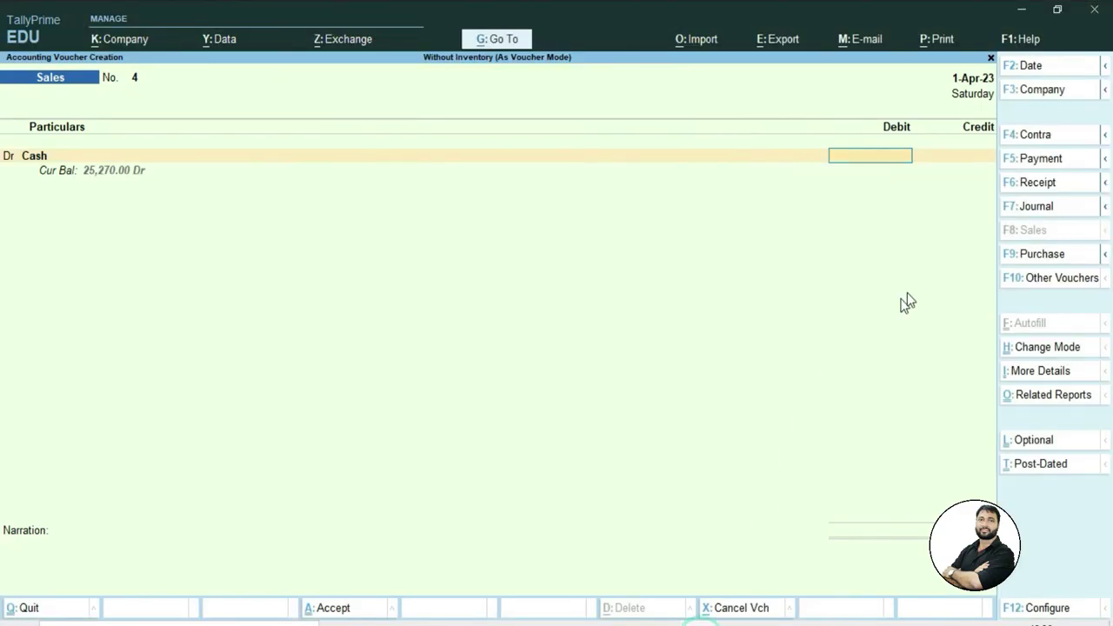
type("15500")
key("Return")
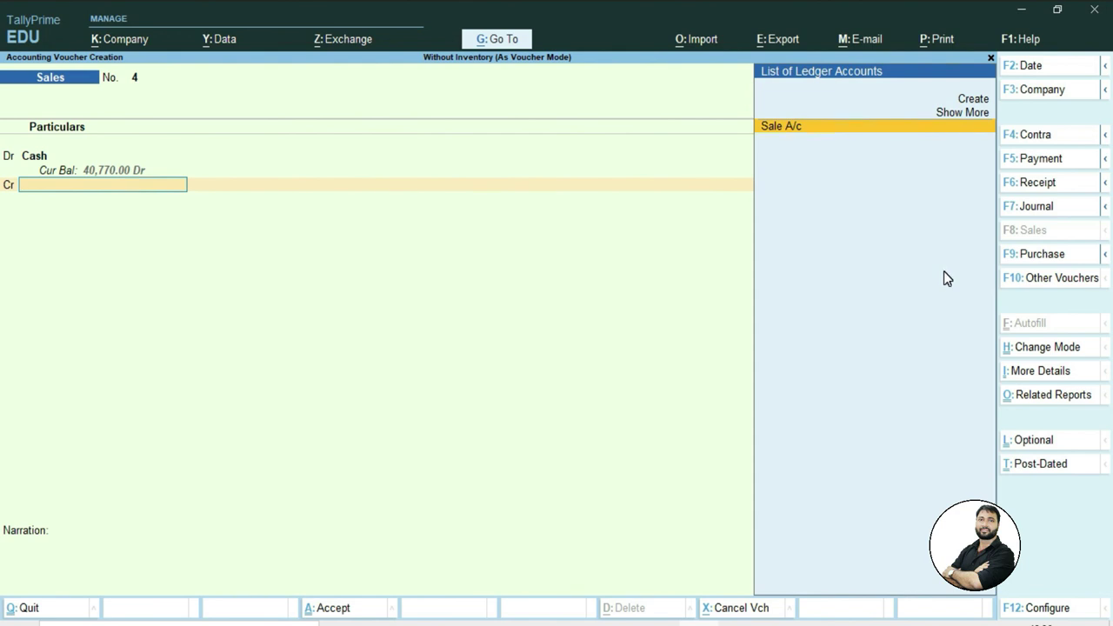
Credit Sale A/c with 15,500, leave the inventory allocations and narration blank, and save sales voucher 4.
key("Return")
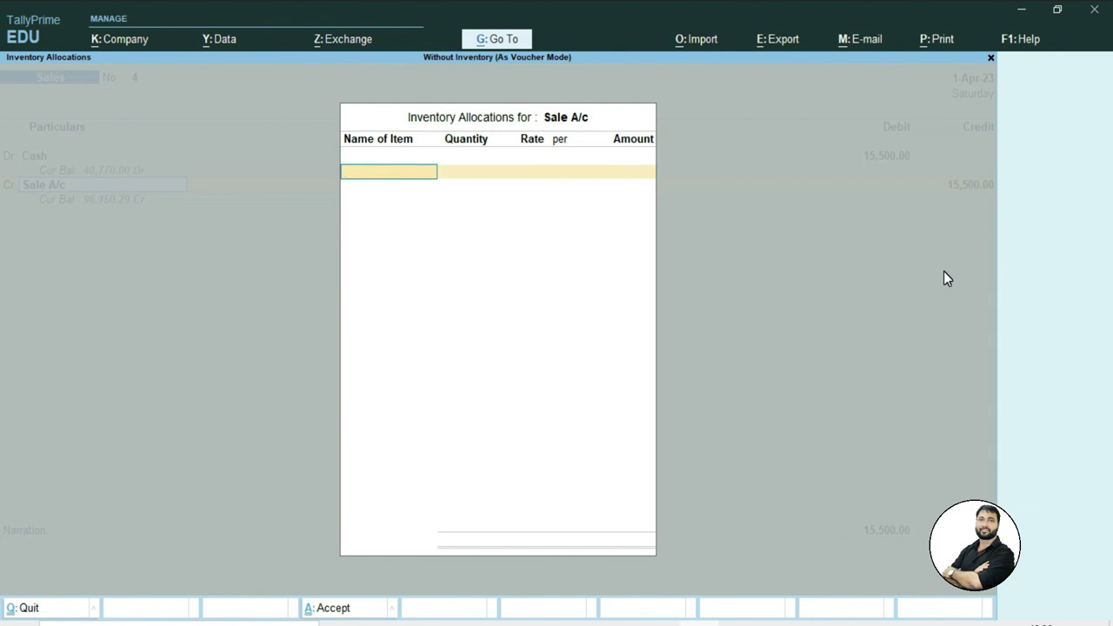
key("Escape")
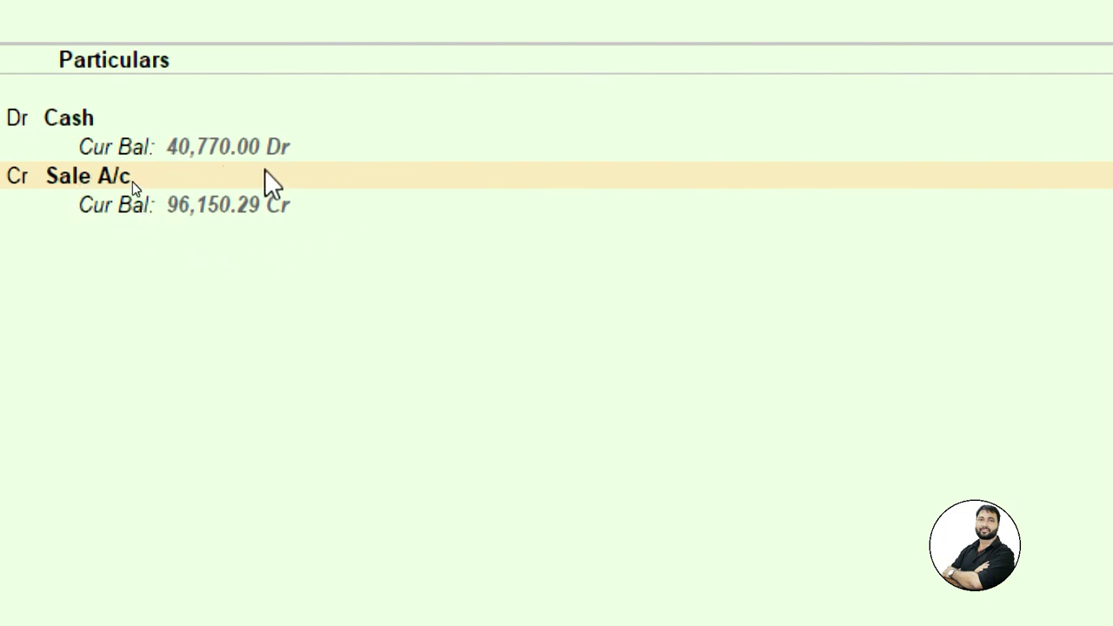
key("Return")
key("Return")
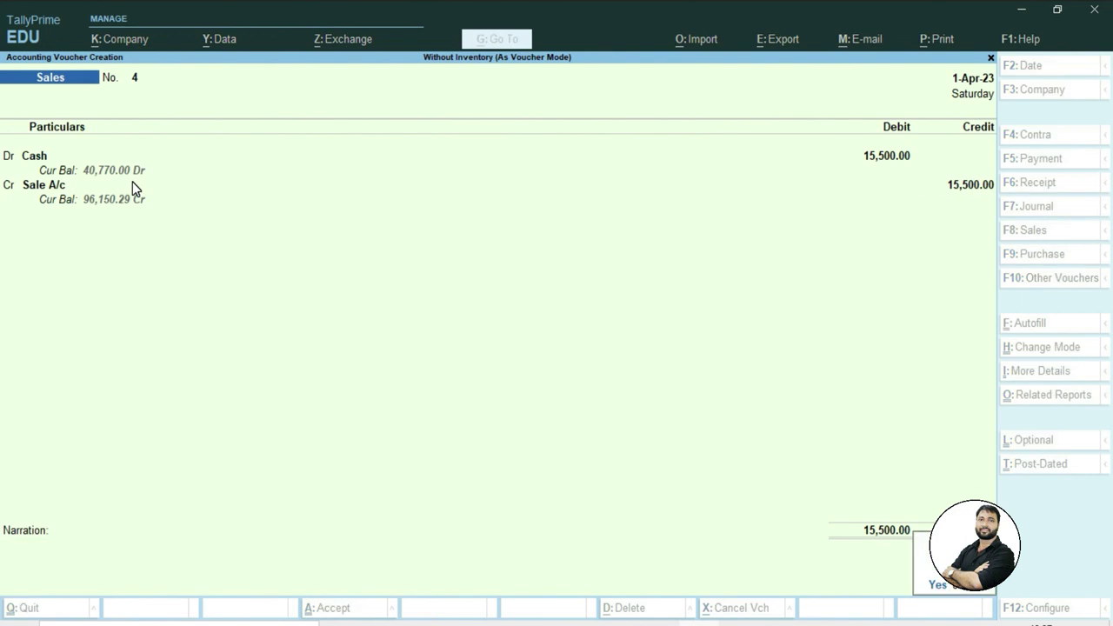
key("Return")
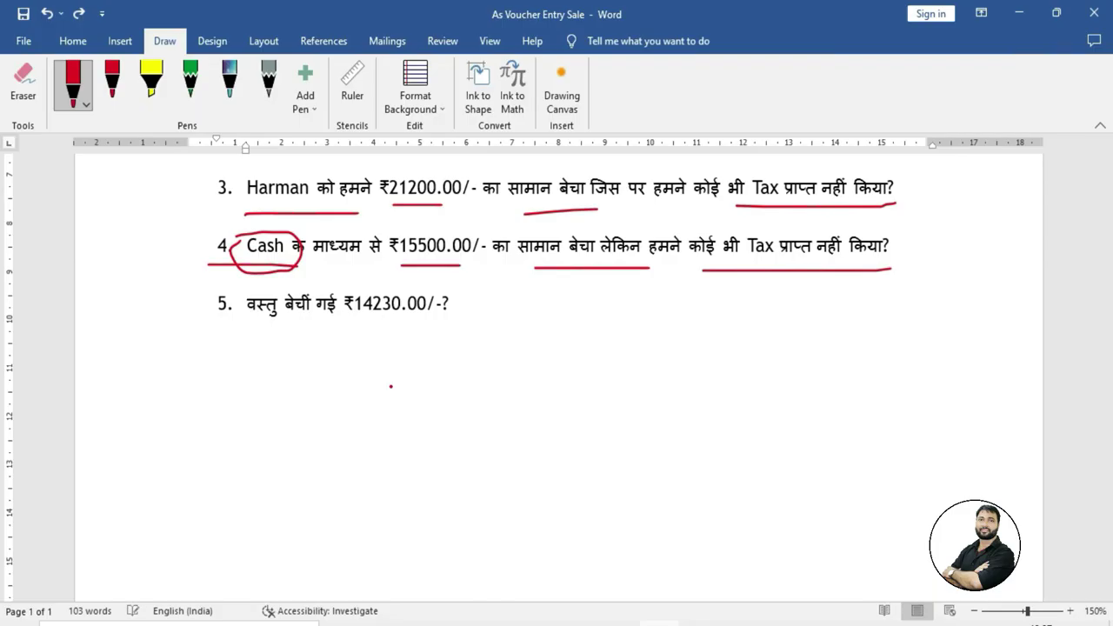
Tick question 5 in Word and underline its wording and amount, and choose Cash as the debit ledger back in TallyPrime.
left_click(472, 620)
mouse_move(183, 318)
left_mouse_down()
mouse_move(200, 324)
mouse_move(221, 297)
mouse_move(313, 327)
mouse_move(416, 324)
left_mouse_up()
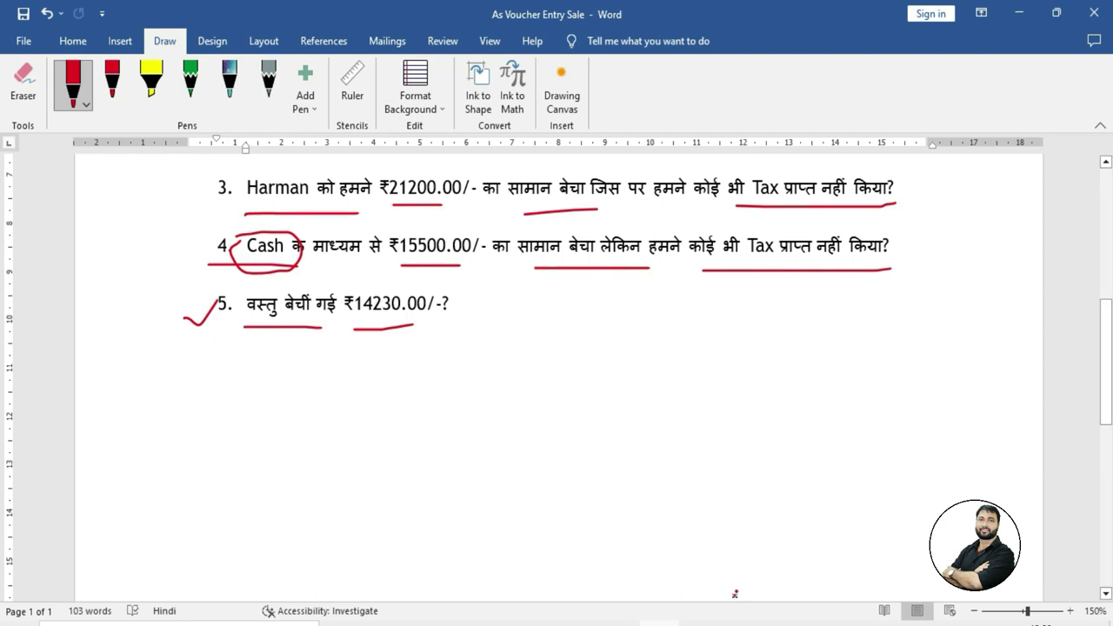
key("alt+Tab")
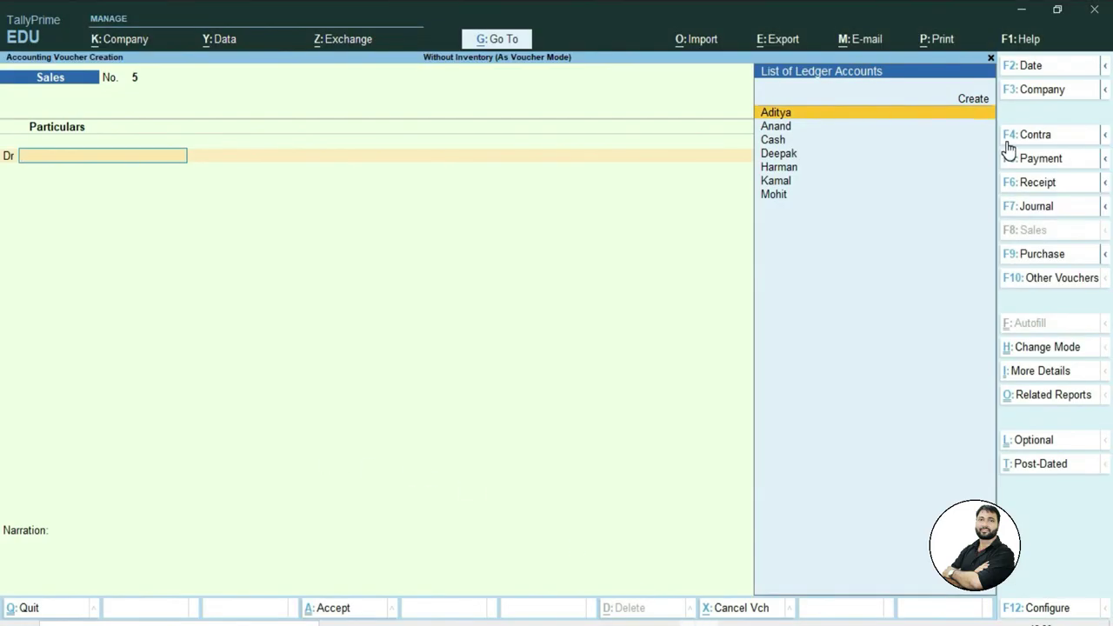
key("Down")
key("Down")
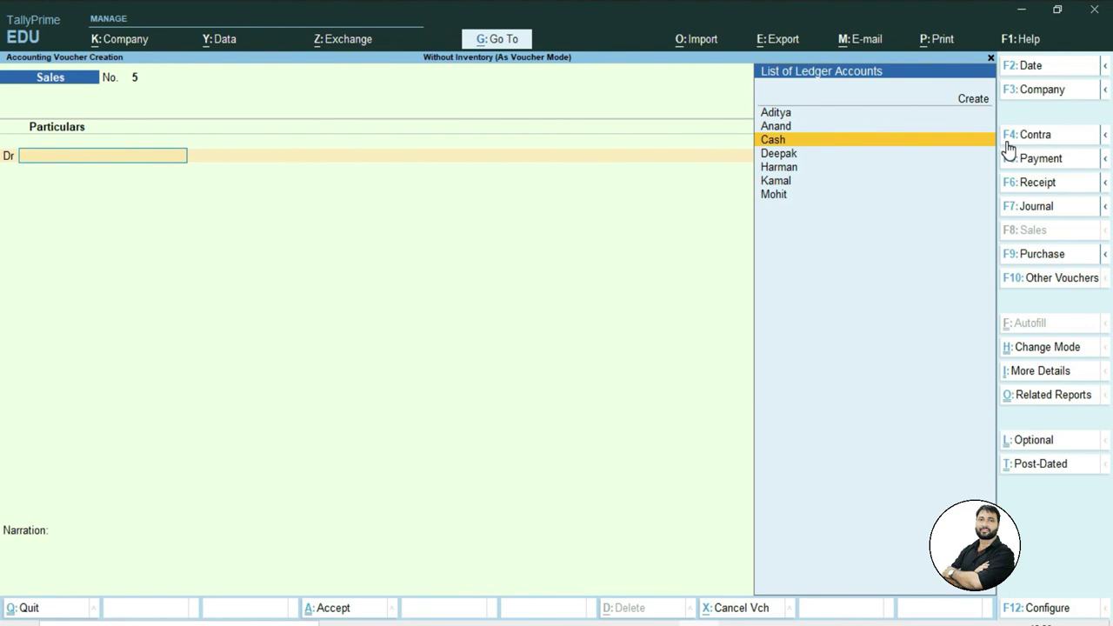
key("Return")
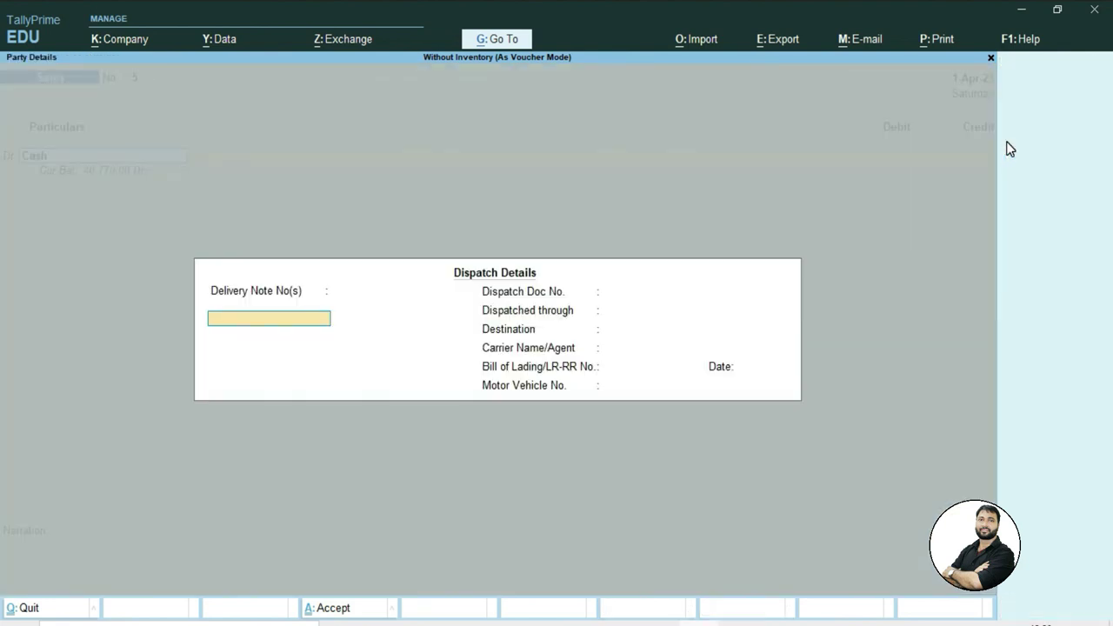
Accept the blank dispatch details and Cash party details, check question 5's amount in Word, and debit Cash with 14,230 in TallyPrime.
key("ctrl+a")
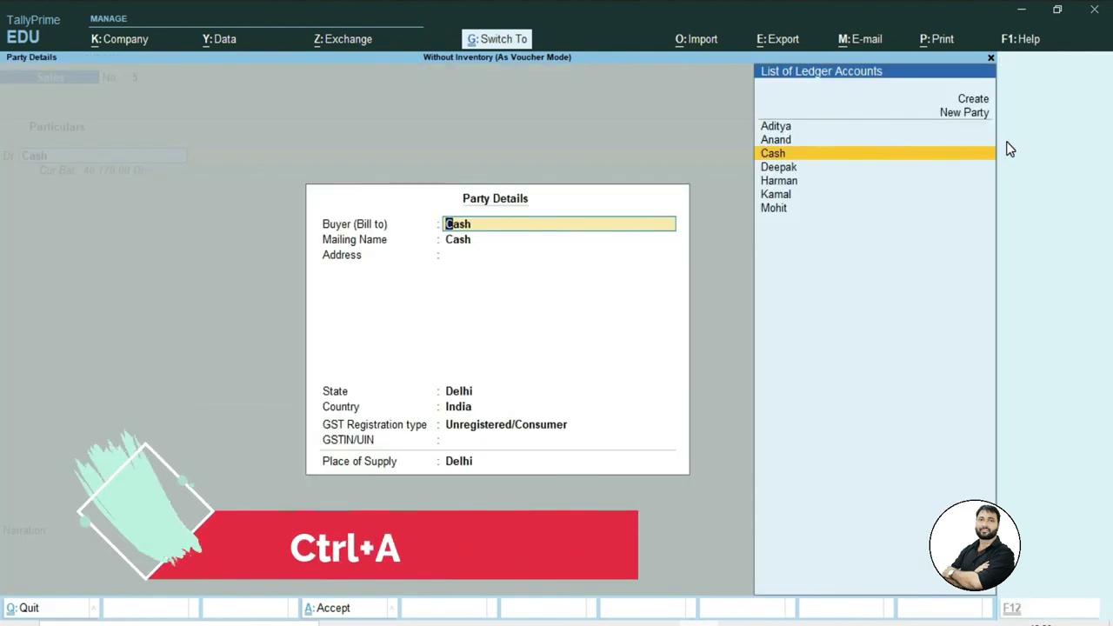
key("ctrl+a")
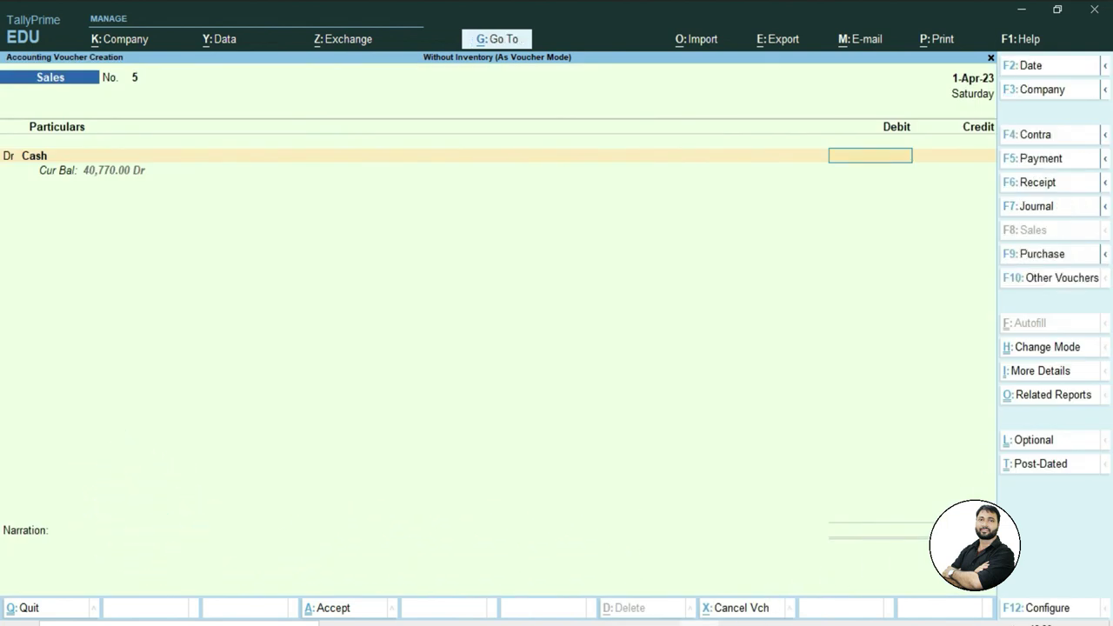
key("alt+Tab")
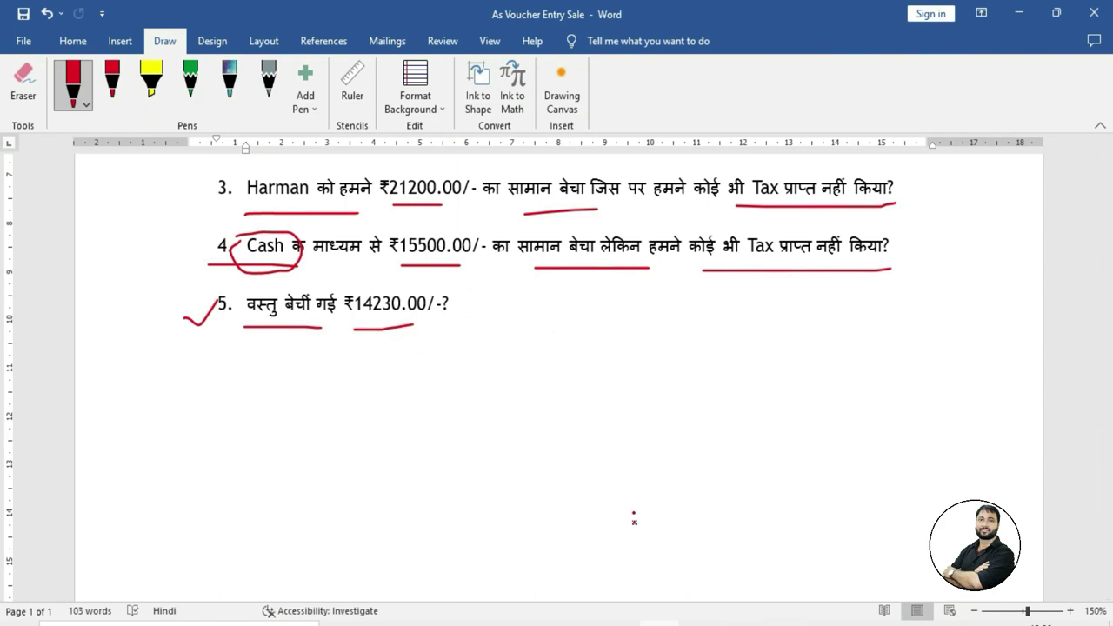
key("alt+Tab")
type("14230")
key("Return")
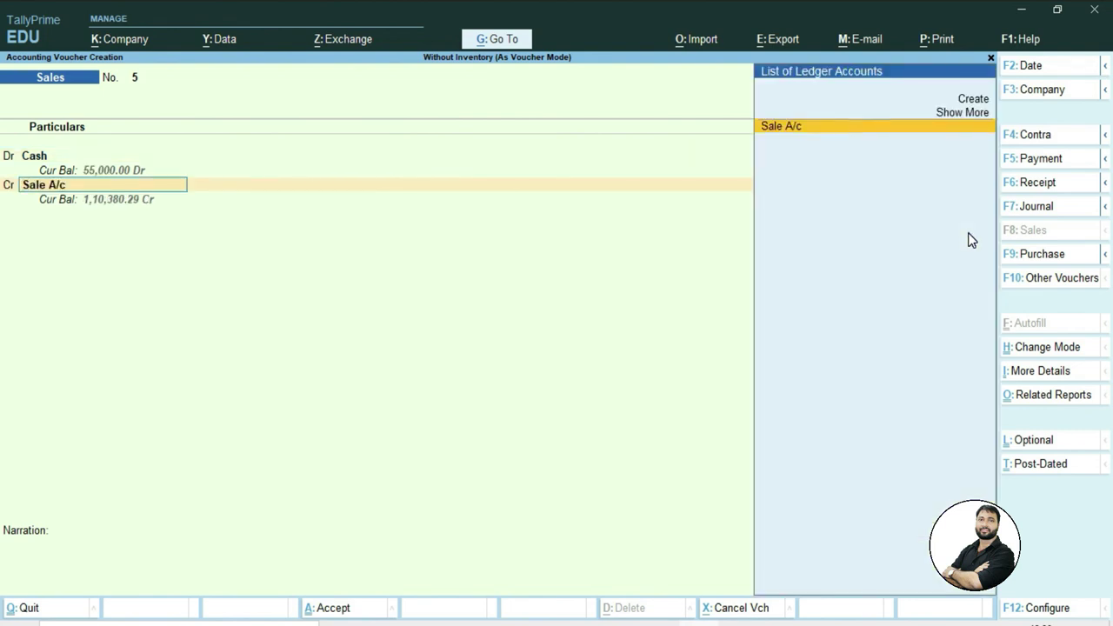
Credit Sale A/c with 14,230, leave the inventory allocations blank and save sales voucher 5.
key("Return")
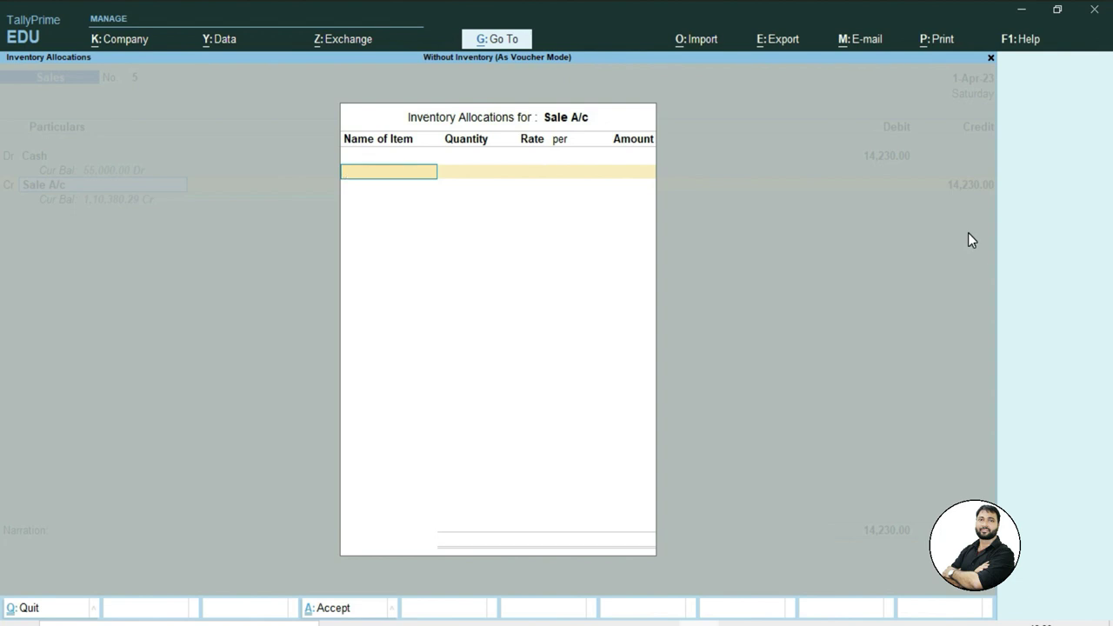
key("Return")
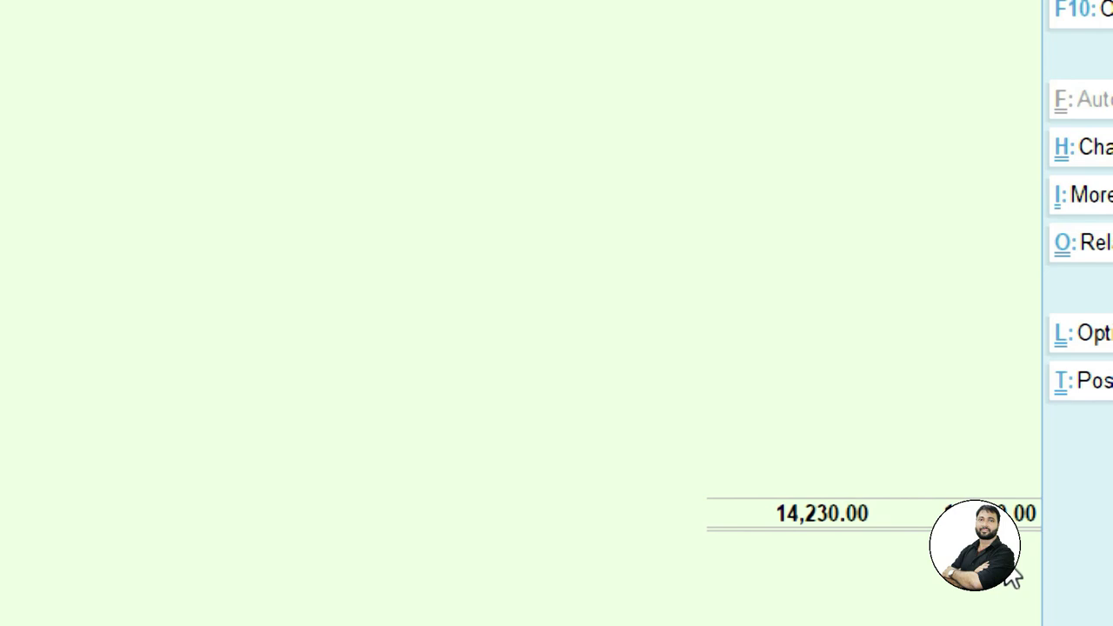
key("ctrl+a")
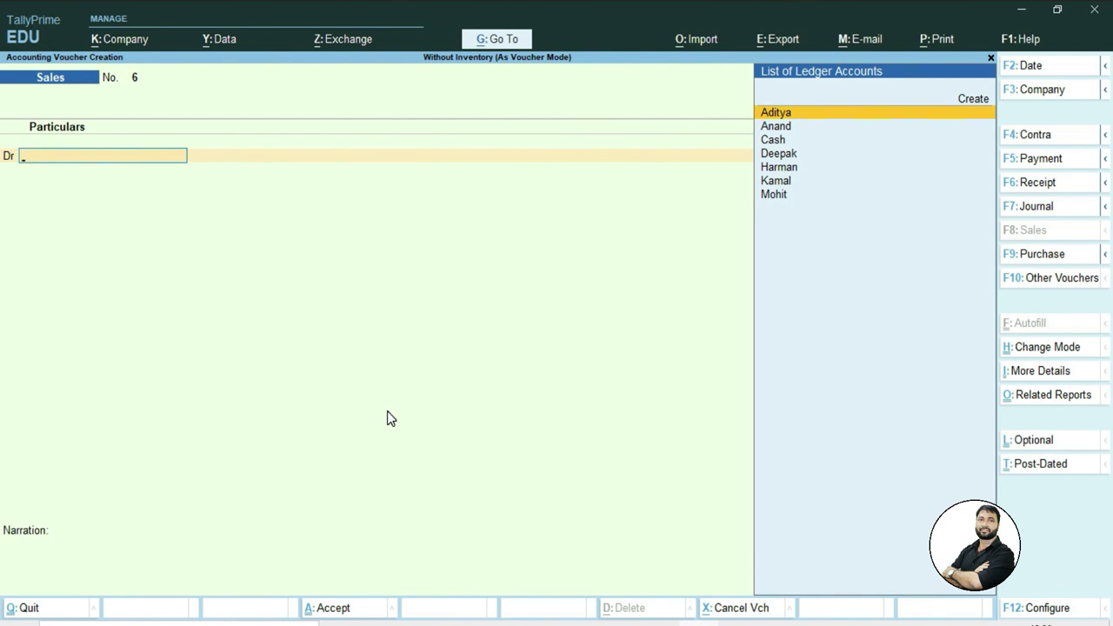
Leave voucher entry and open the company's Balance Sheet.
key("Escape")
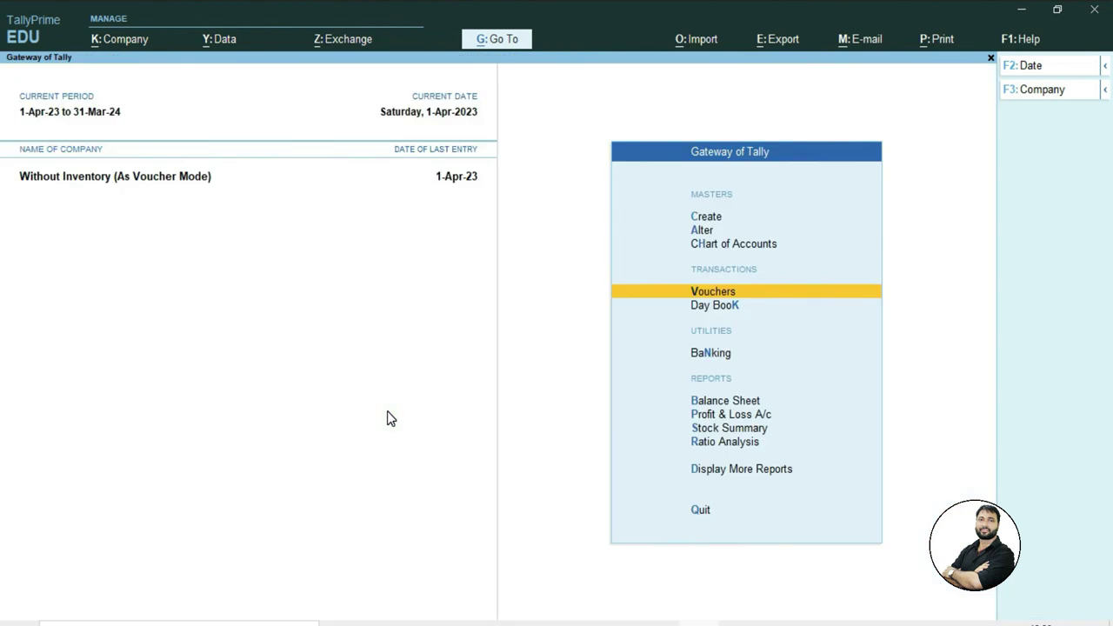
left_click(751, 402)
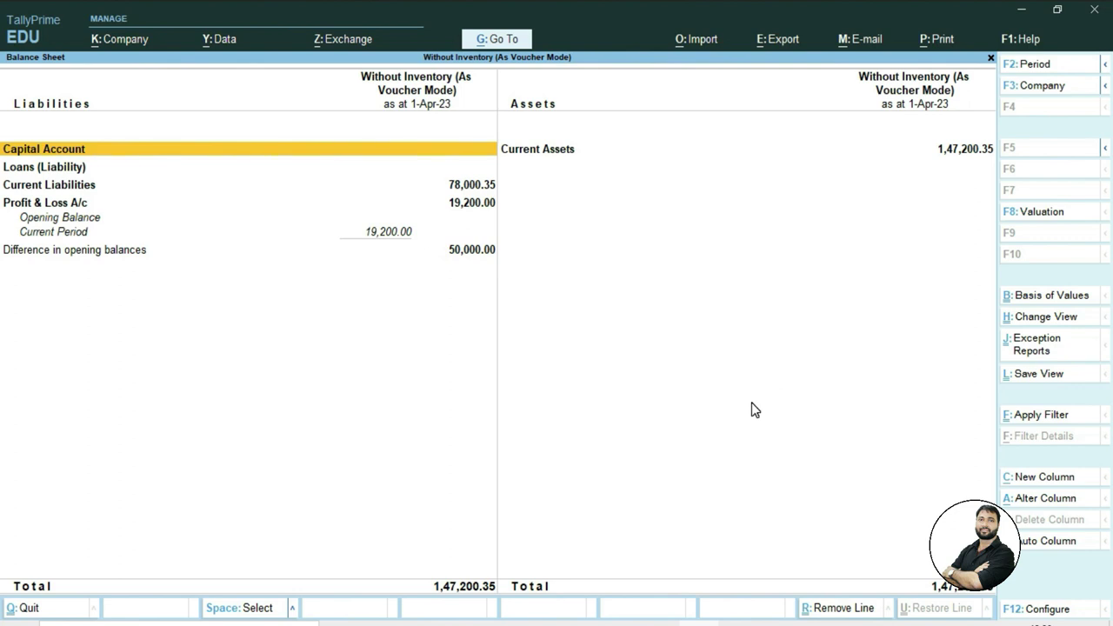
Drill into Current Liabilities on the Balance Sheet and examine the tax ledger balances under Duties & Taxes.
left_click(444, 185)
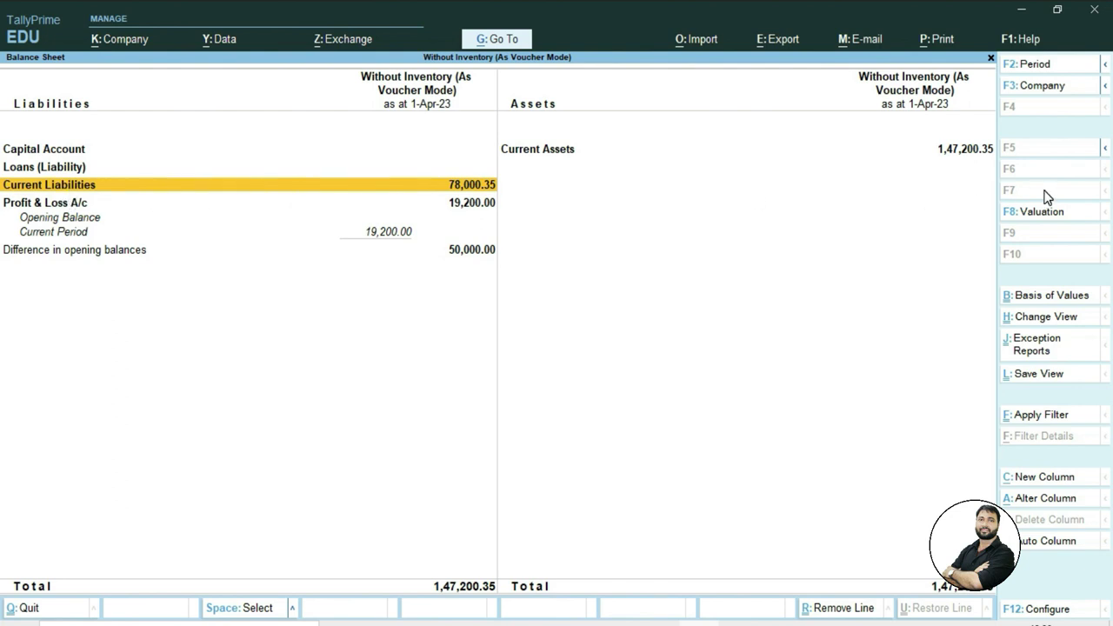
key("Return")
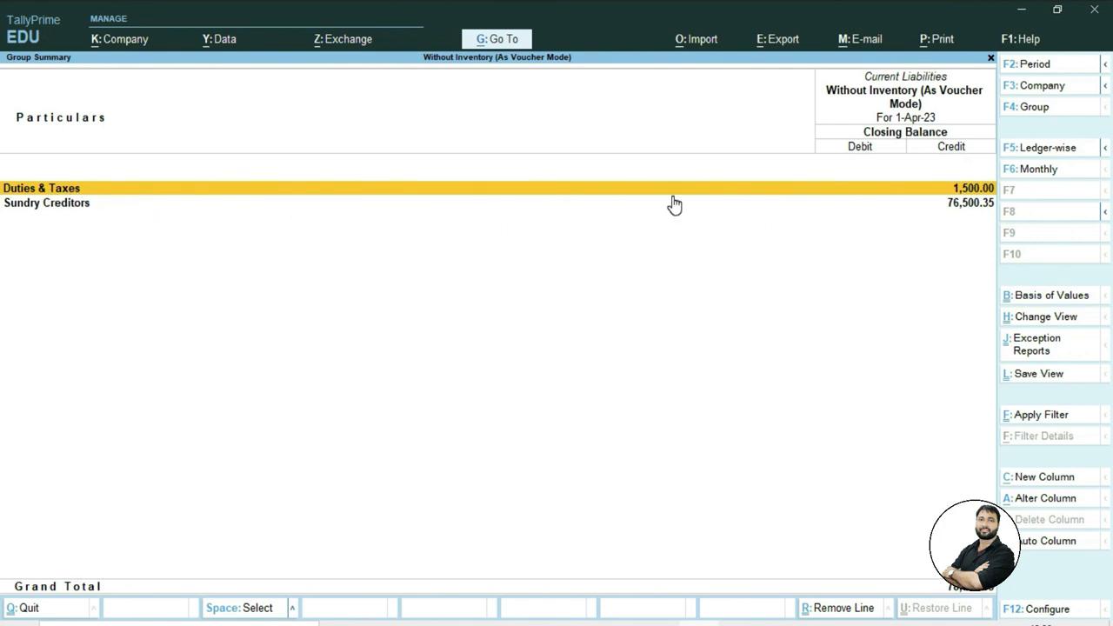
key("Return")
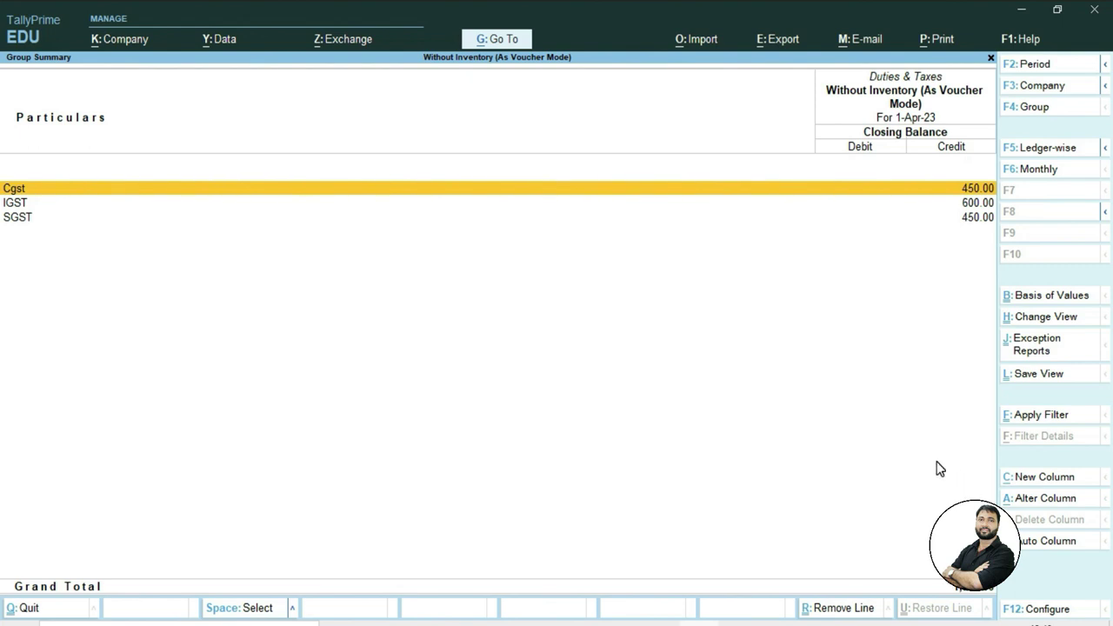
key("Escape")
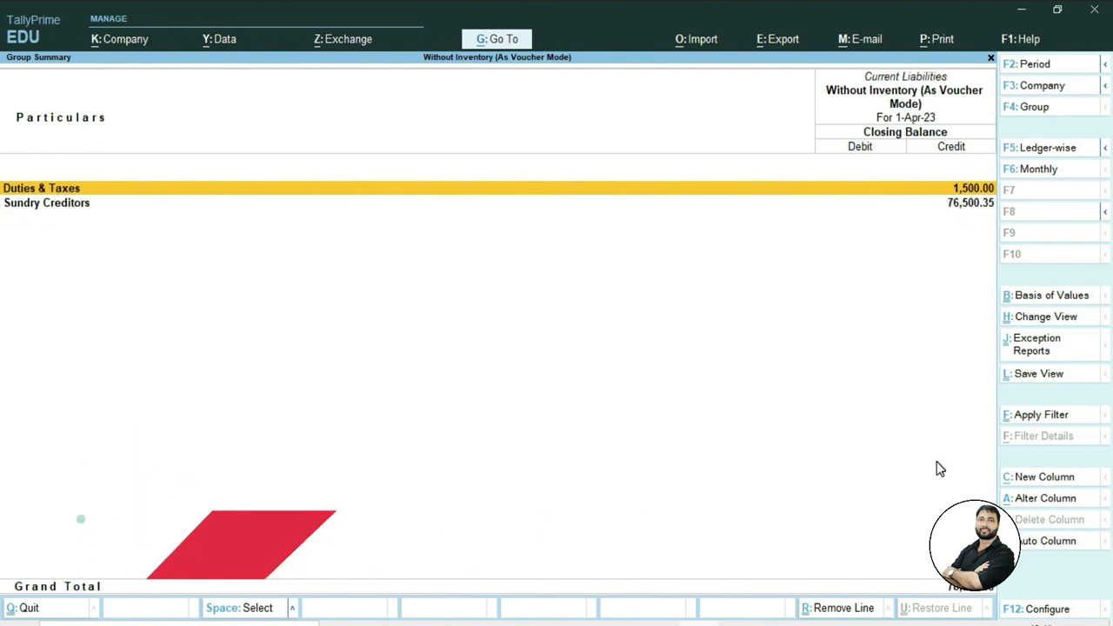
Review the suppliers' closing balances under Sundry Creditors and return to the Balance Sheet.
key("Down")
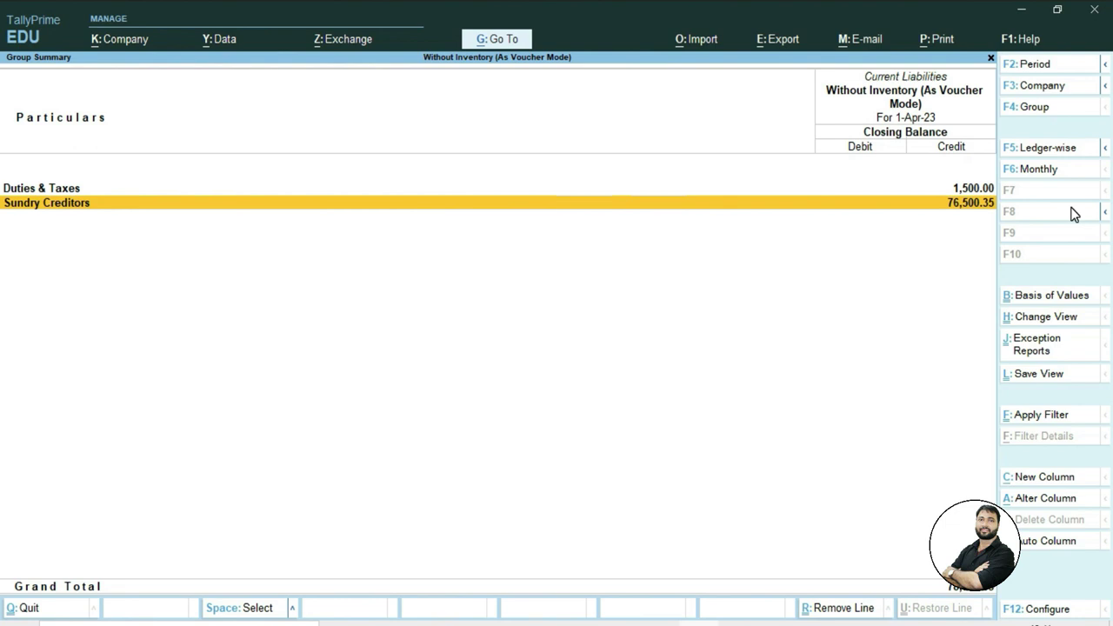
key("Return")
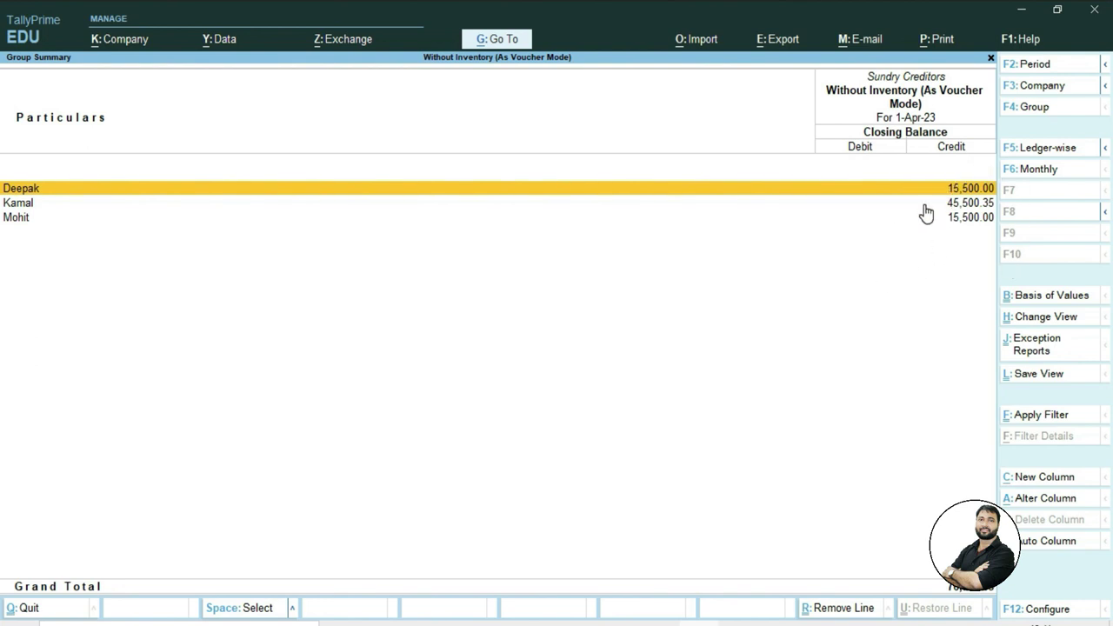
key("Escape")
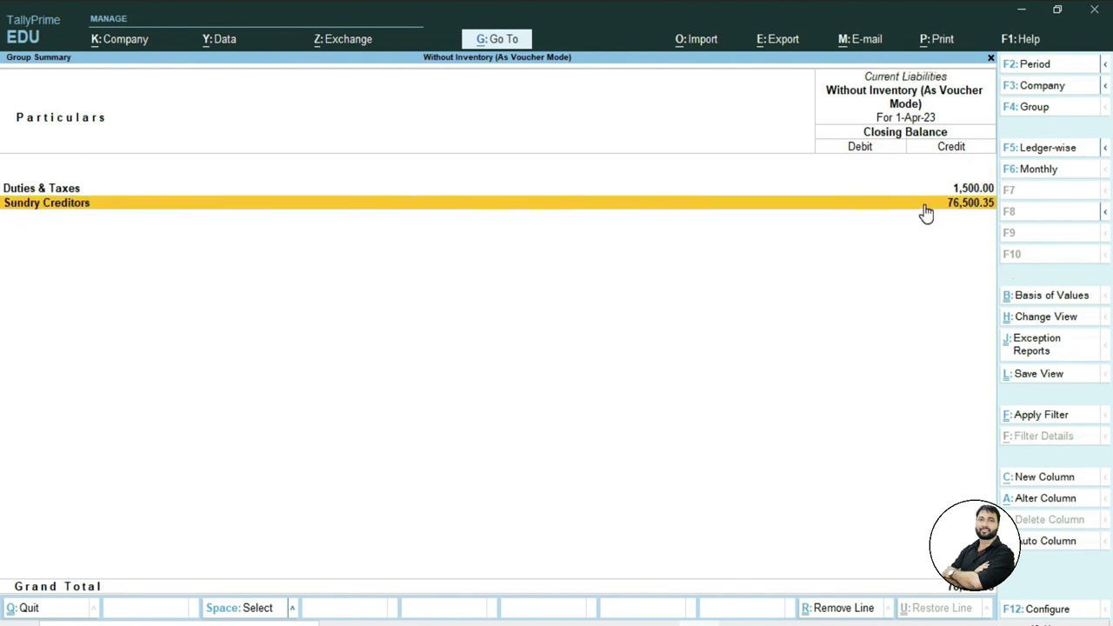
key("Escape")
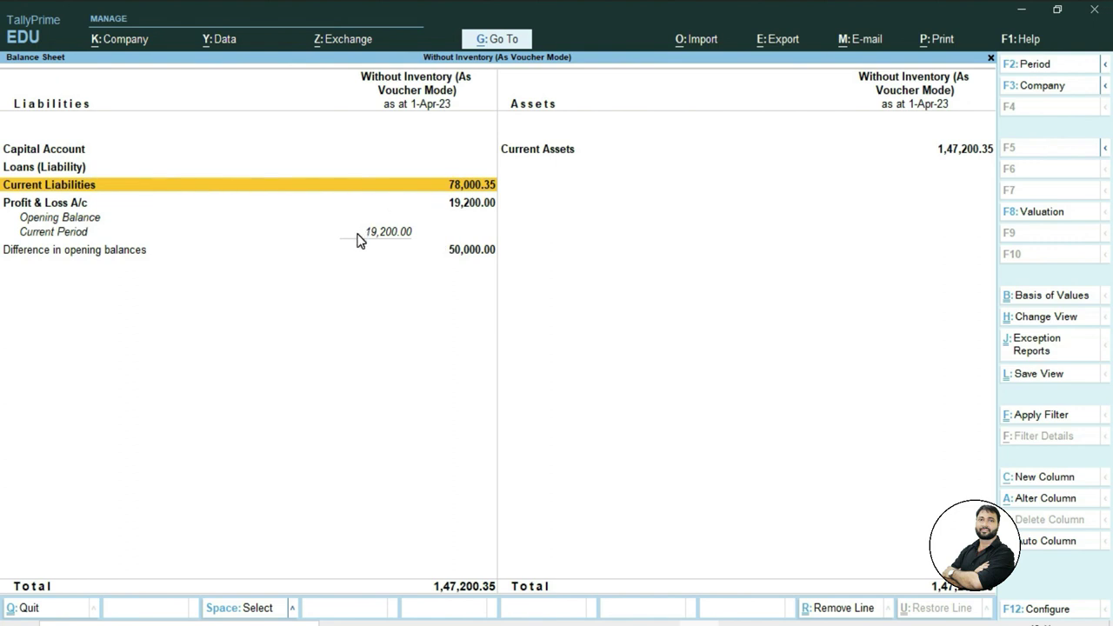
Drill into Current Assets and examine the customers' closing balances under Sundry Debtors.
left_click(529, 150)
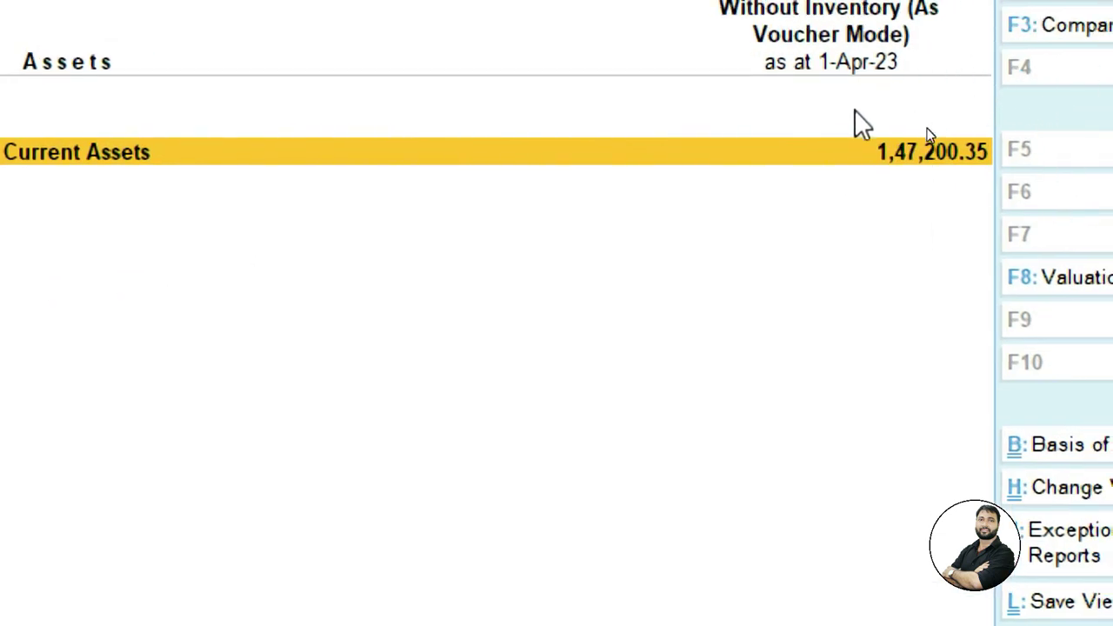
key("Return")
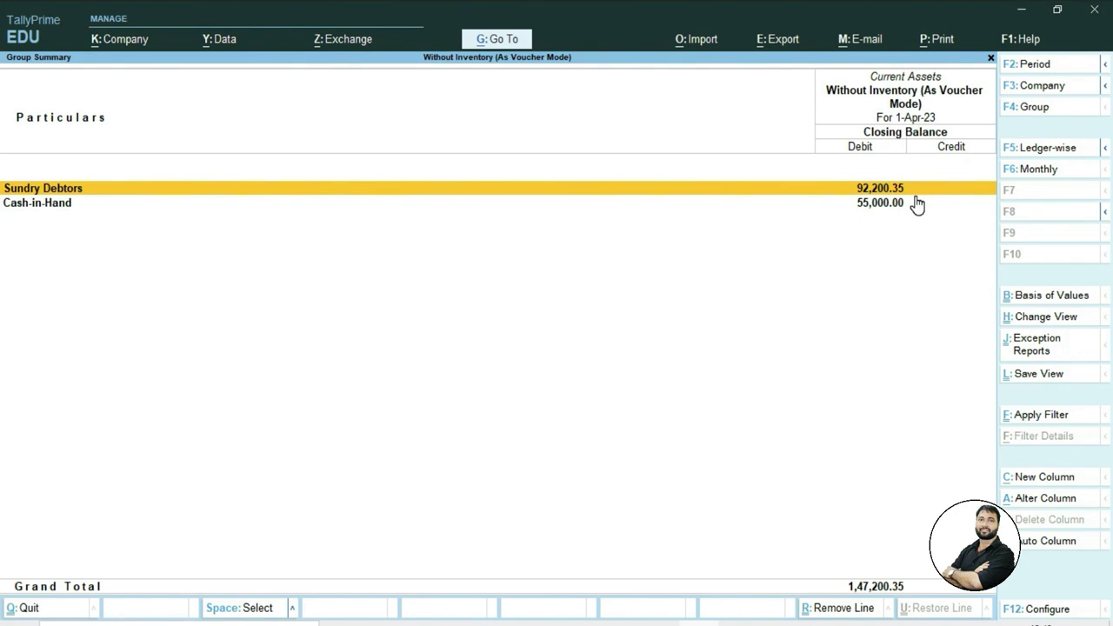
key("Return")
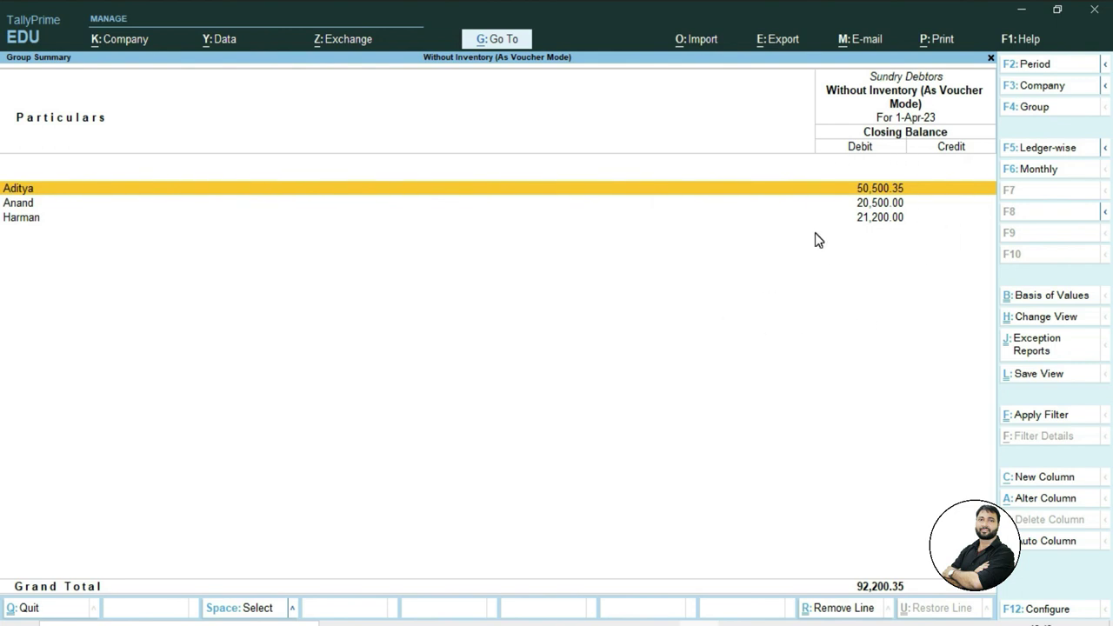
key("Escape")
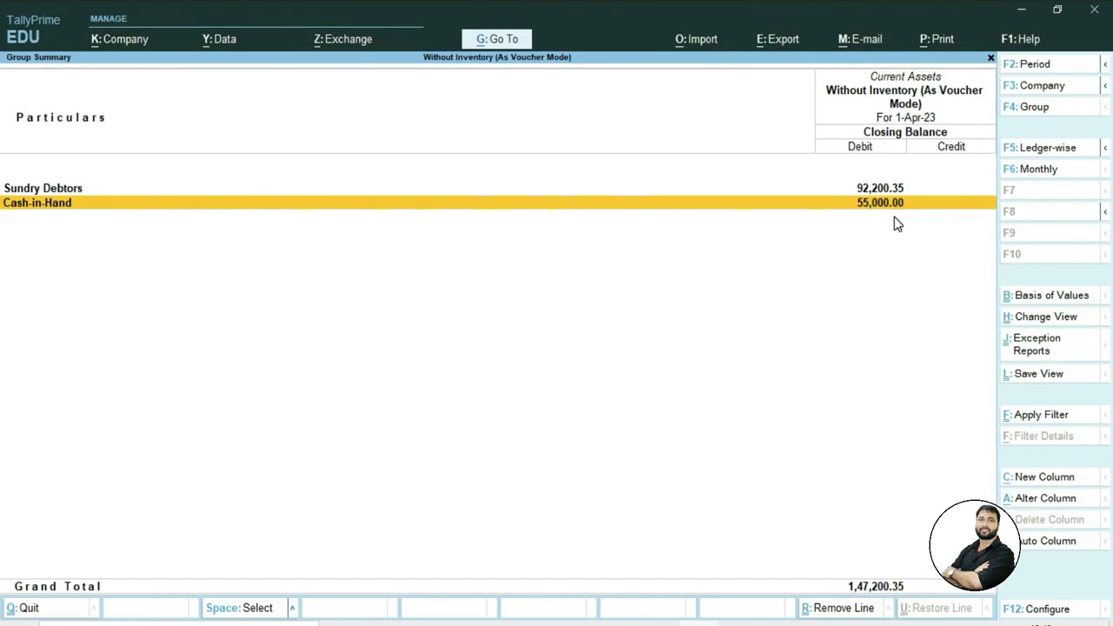
Drill from Cash-in-Hand into the Cash ledger and review its April vouchers and closing balance.
key("Return")
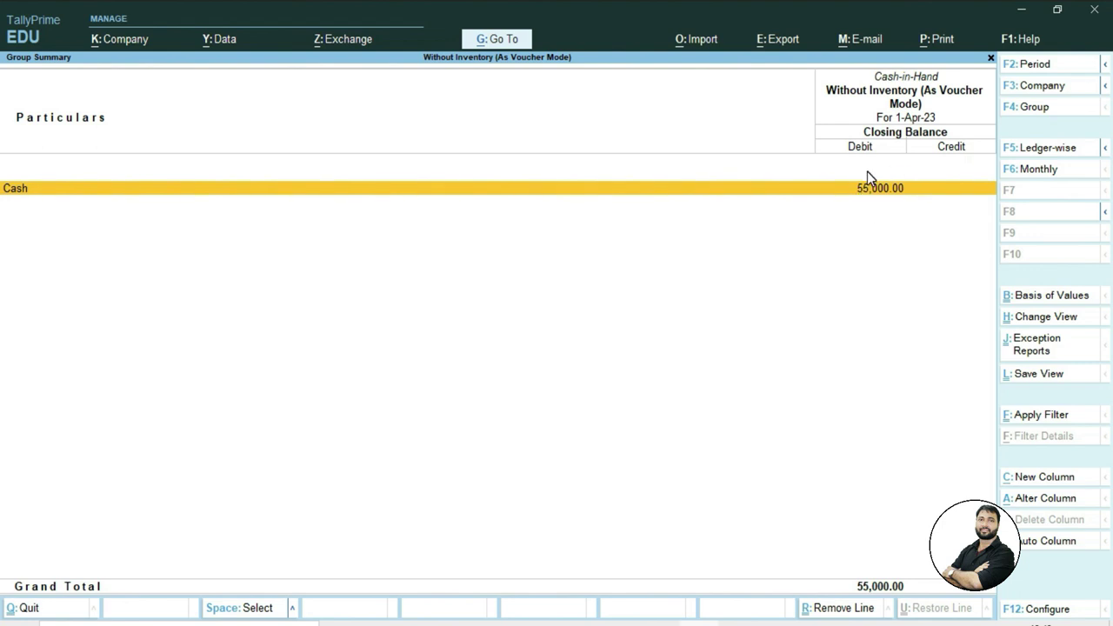
key("Return")
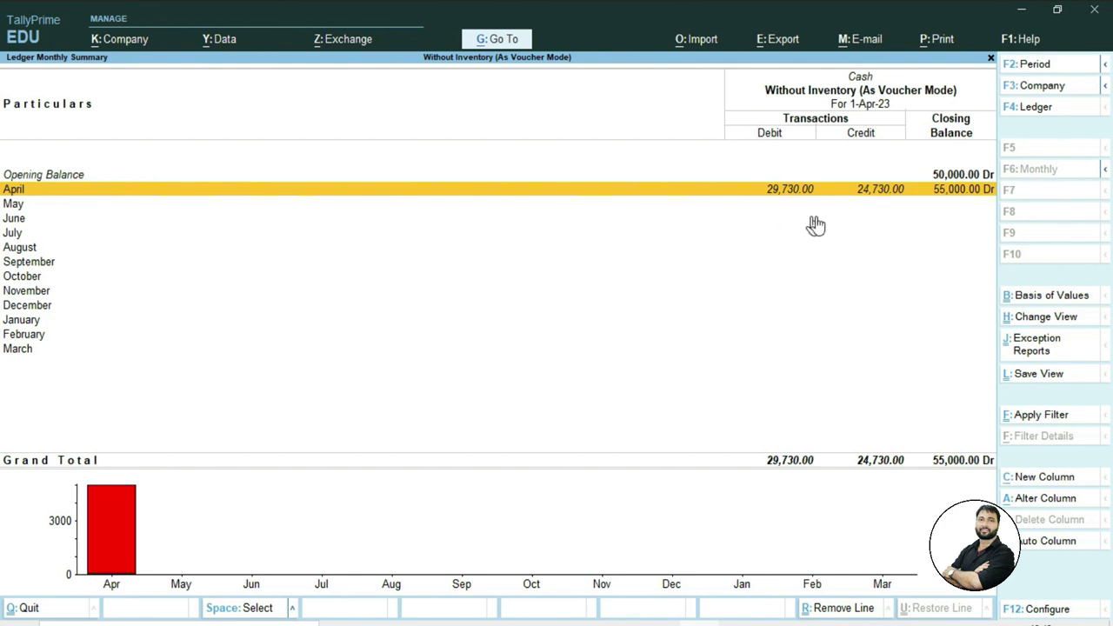
left_click(950, 195)
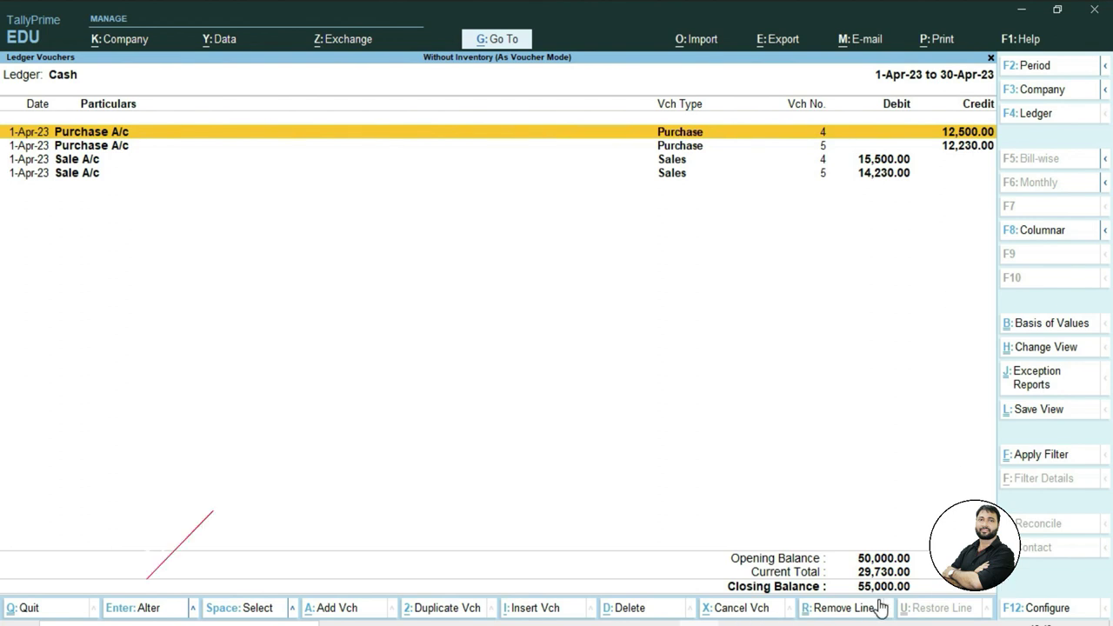
Leave the cash reports and the Balance Sheet, and open the company's Profit & Loss A/c.
key("Escape")
key("Escape")
key("Escape")
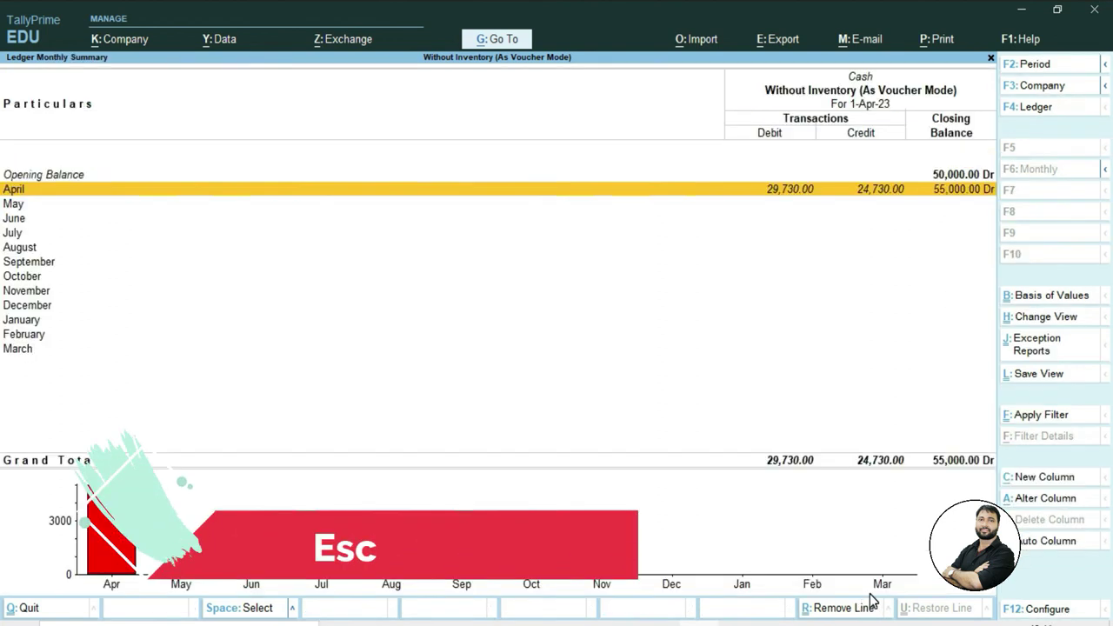
key("Escape")
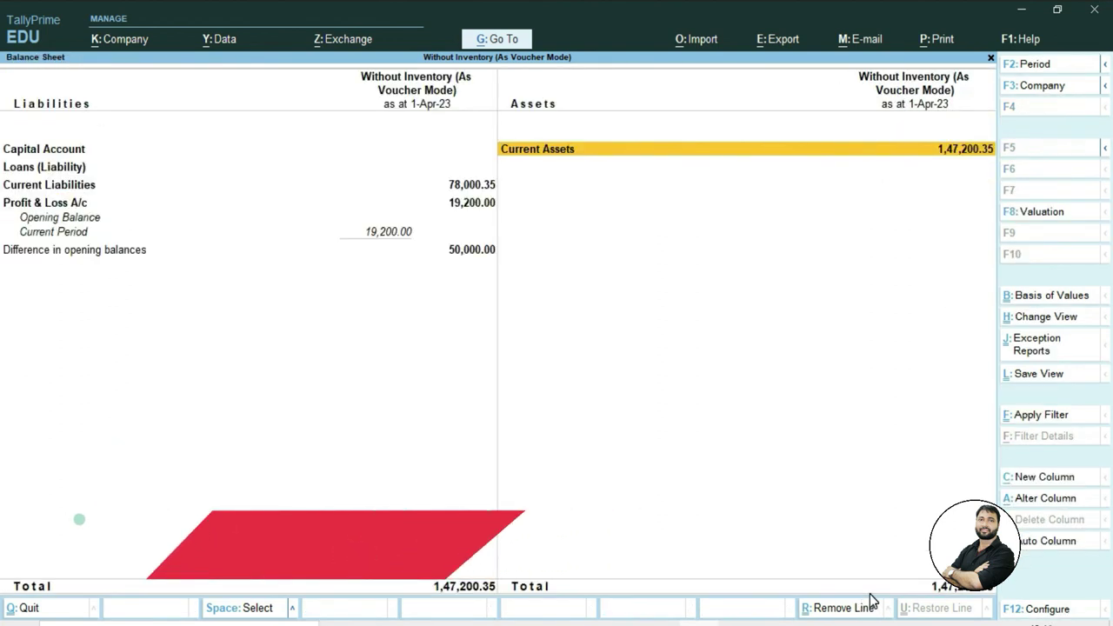
key("Escape")
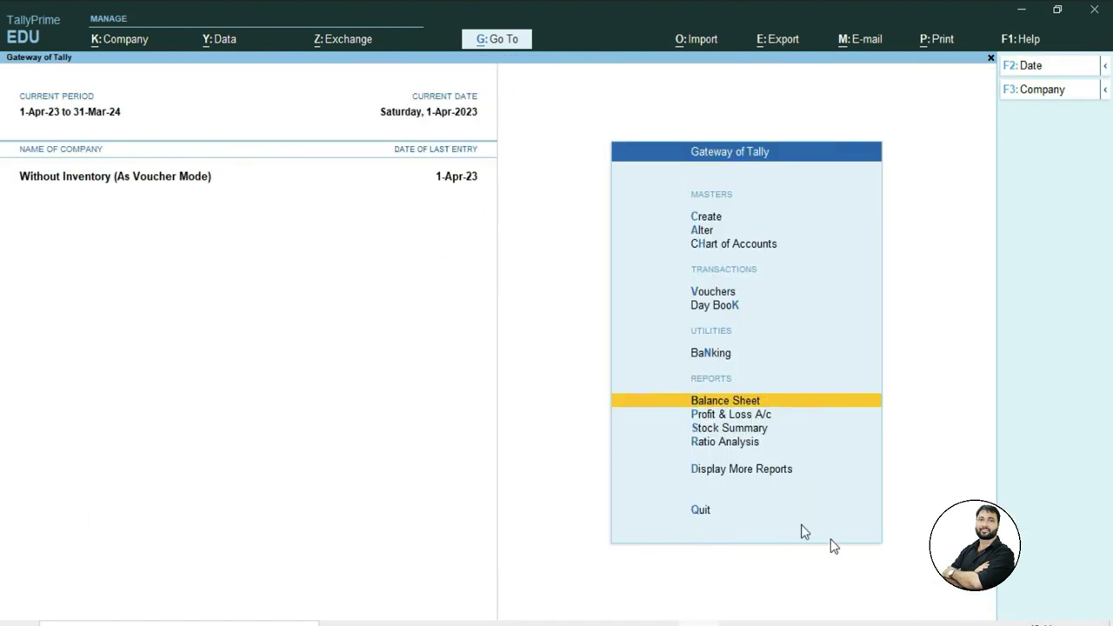
left_click(712, 415)
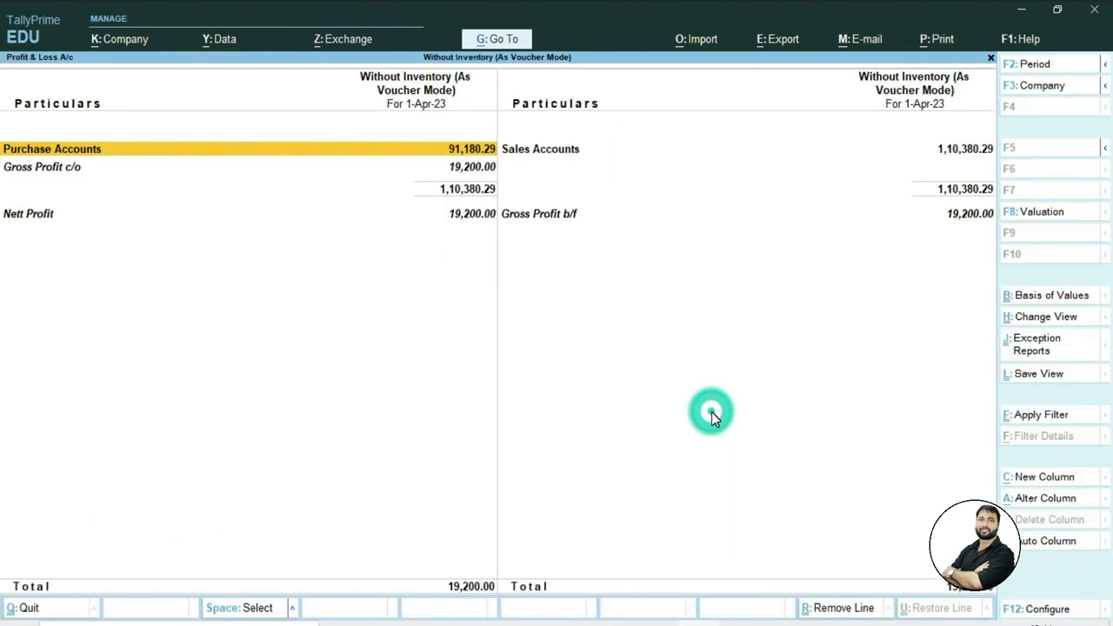